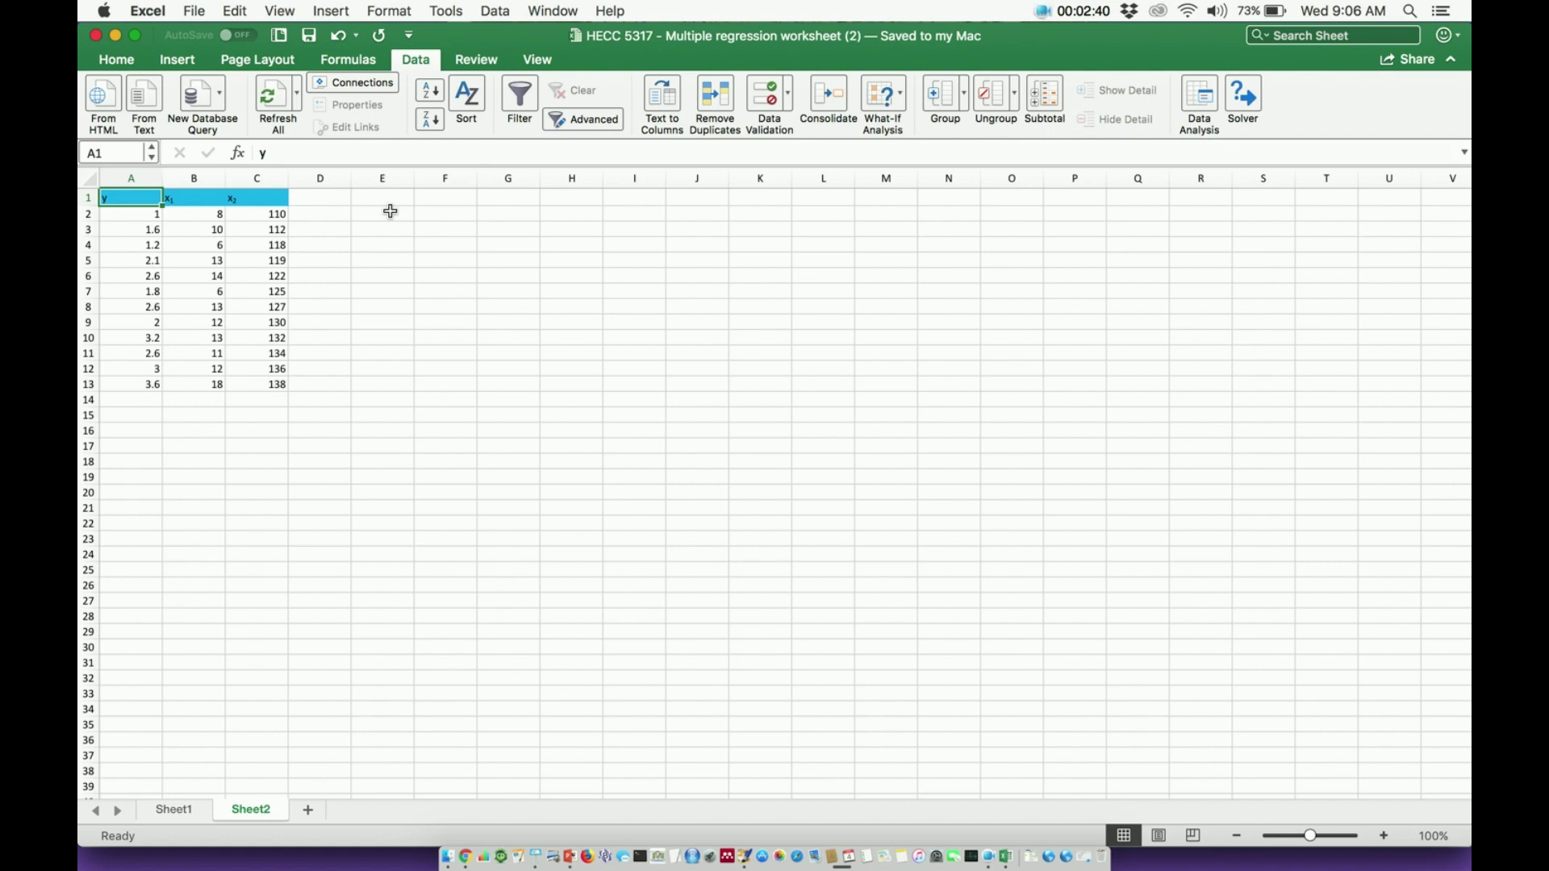
Step: Review the y values and the y, x1 and x2 column headers on Sheet2
key(Down)
key(Down)
key(Down)
key(Down)
key(Down)
key(Down)
key(Down)
key(Down)
key(Down)
key(Down)
key(Down)
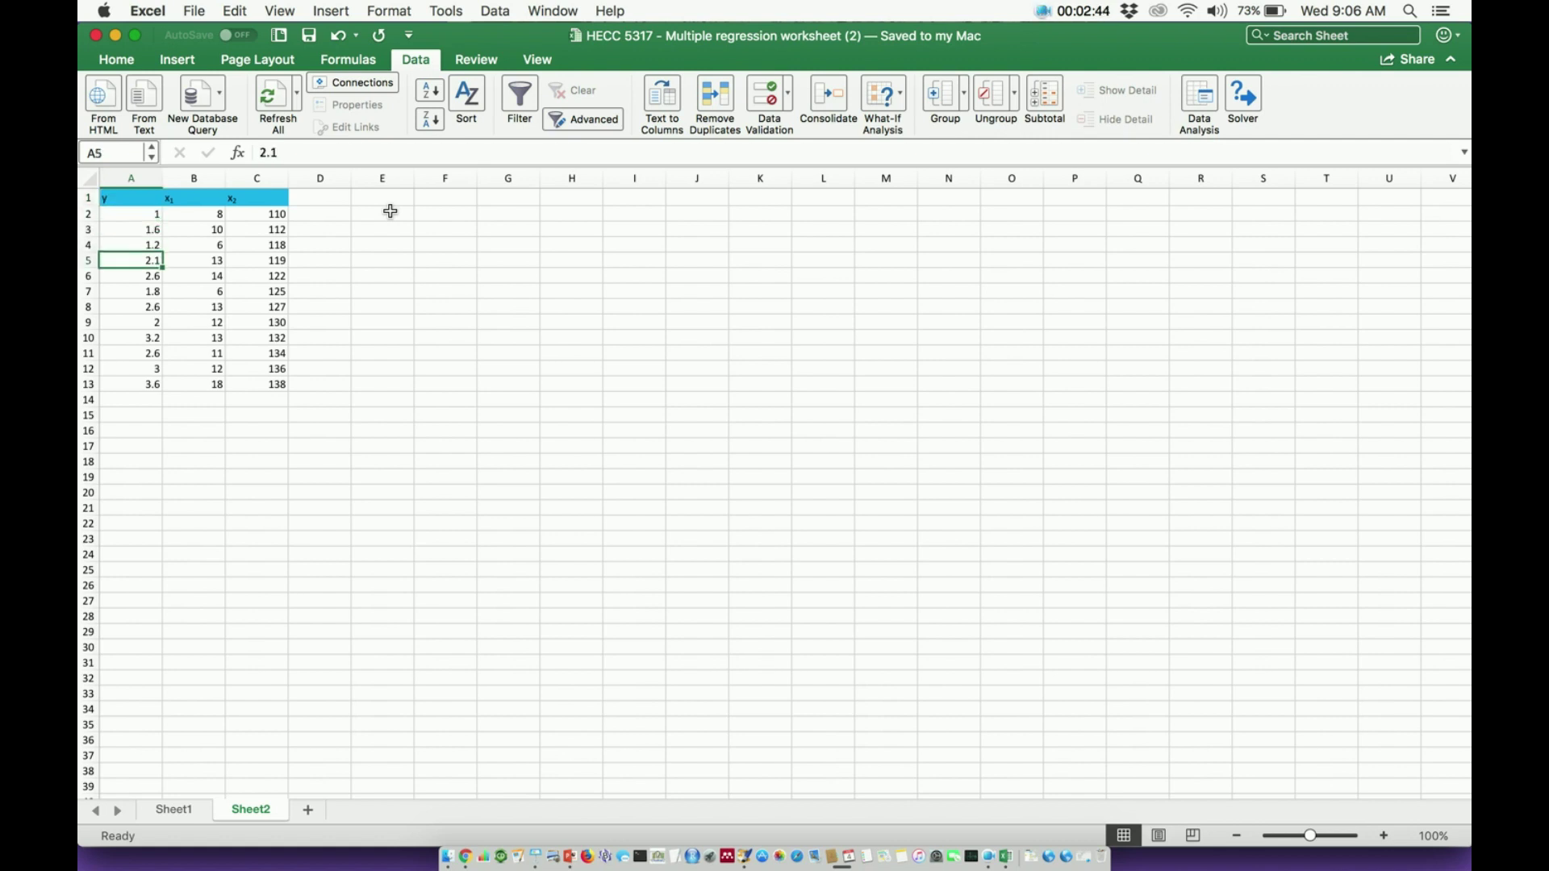
key(Down)
key(Up)
key(Up)
key(Up)
key(Up)
key(Up)
key(Up)
key(Up)
key(Up)
key(Up)
key(Up)
key(Up)
key(Up)
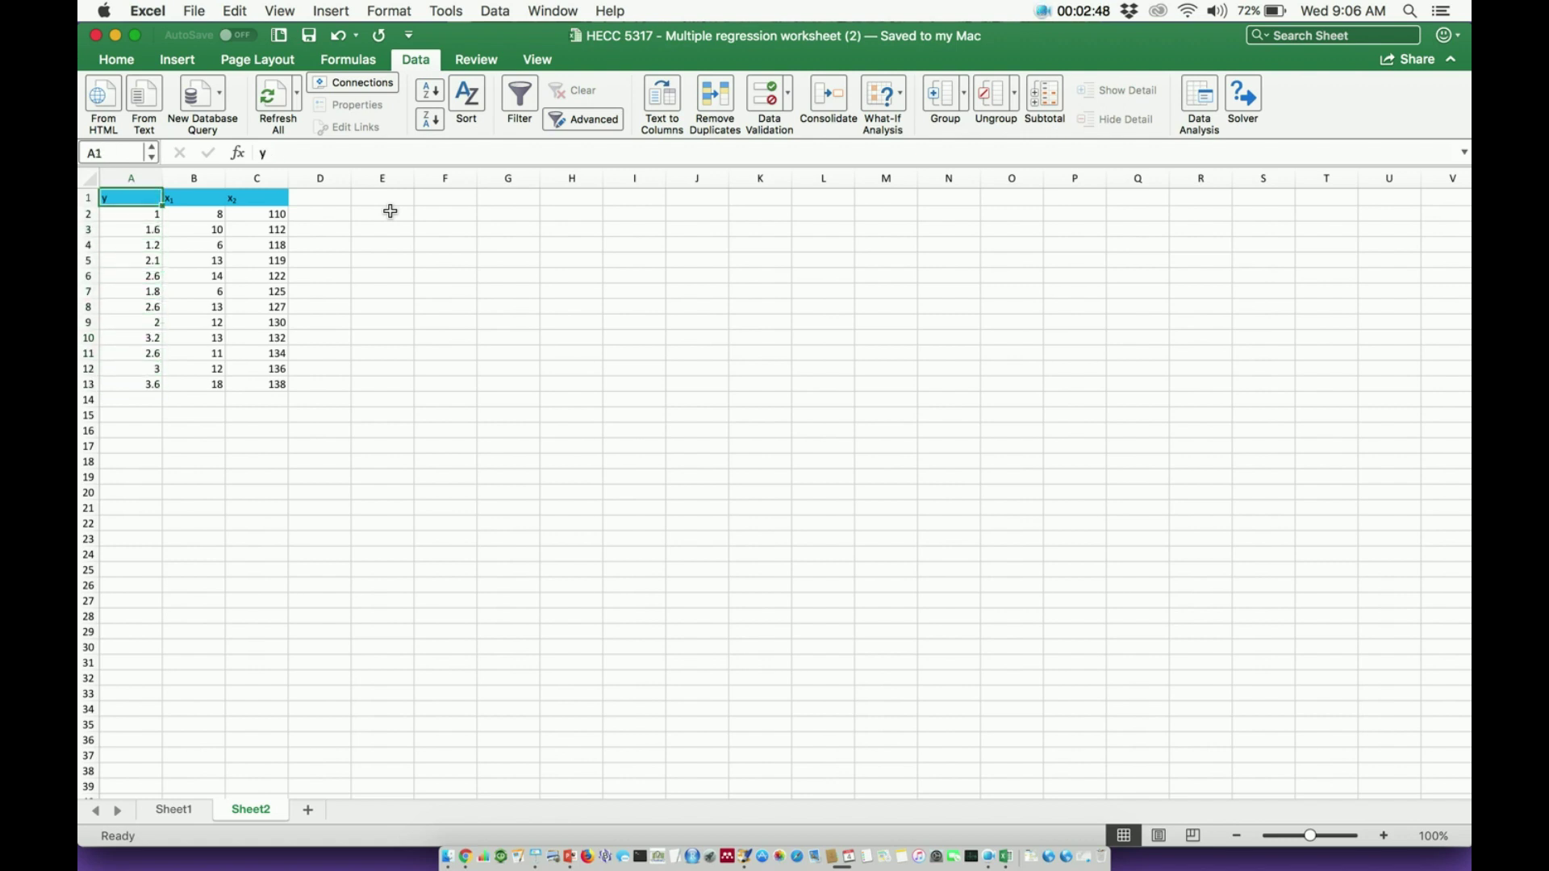
key(Right)
key(Right)
key(Left)
key(Right)
key(Left)
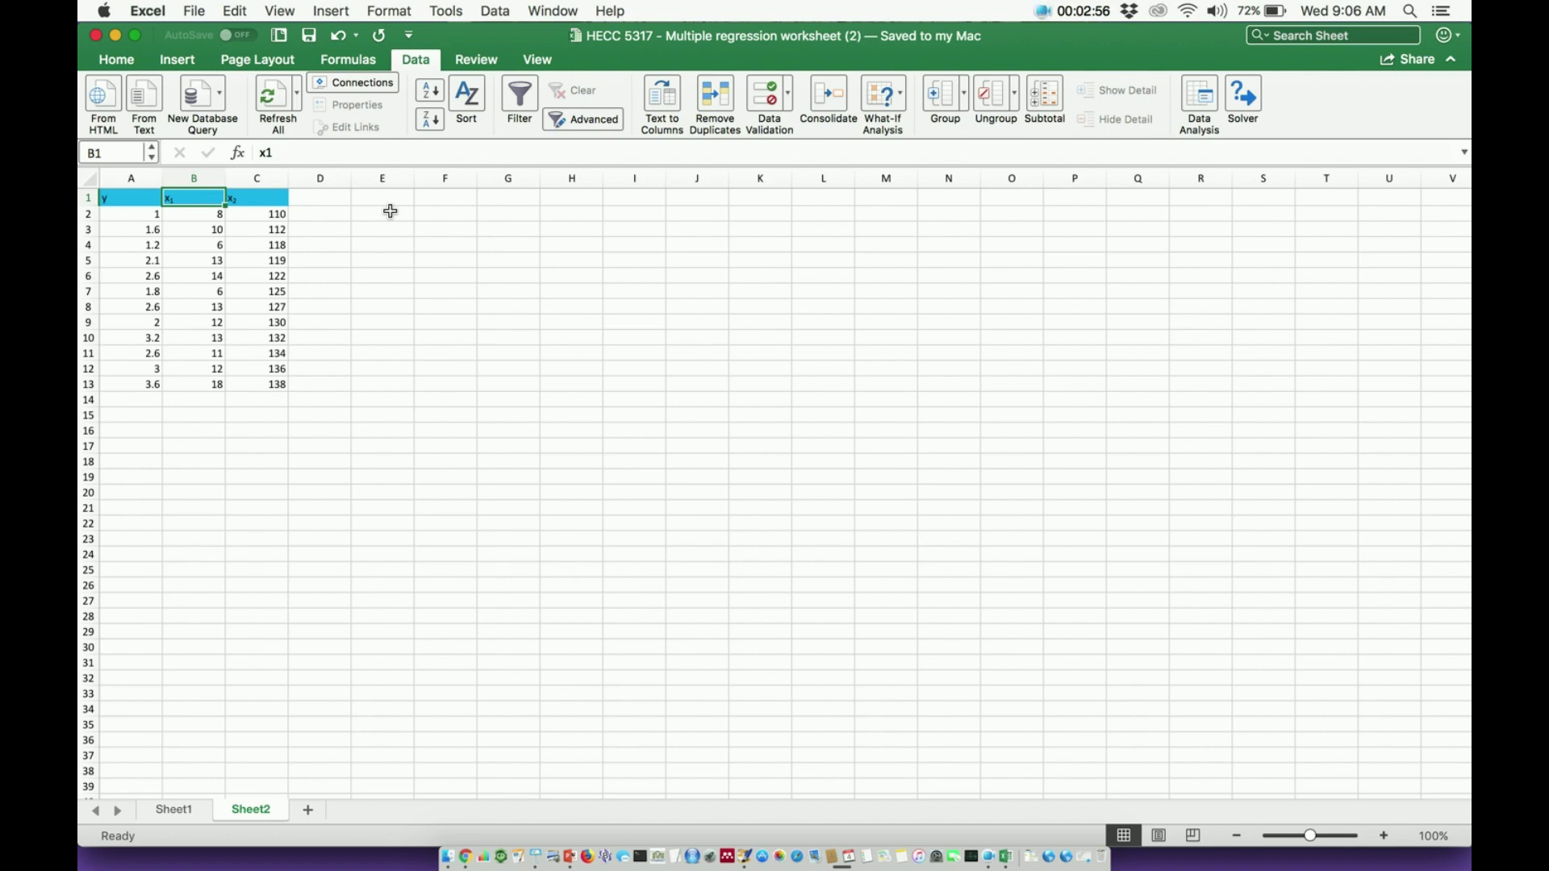
key(Left)
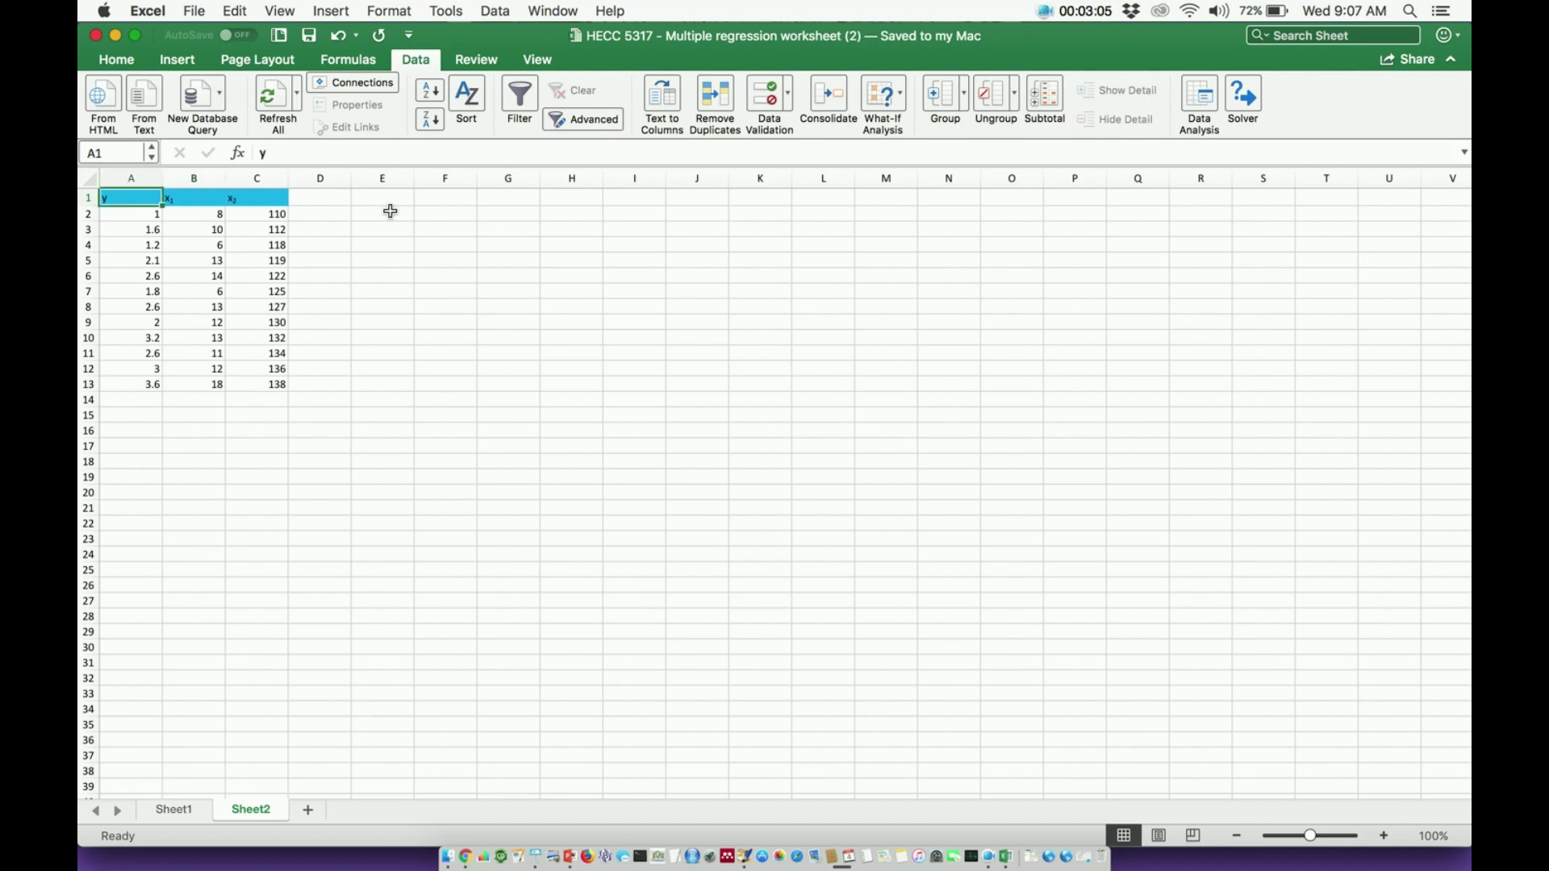
key(Right)
key(Right)
key(Right)
key(Right)
key(Right)
key(Right)
key(Right)
key(Right)
key(Right)
key(Right)
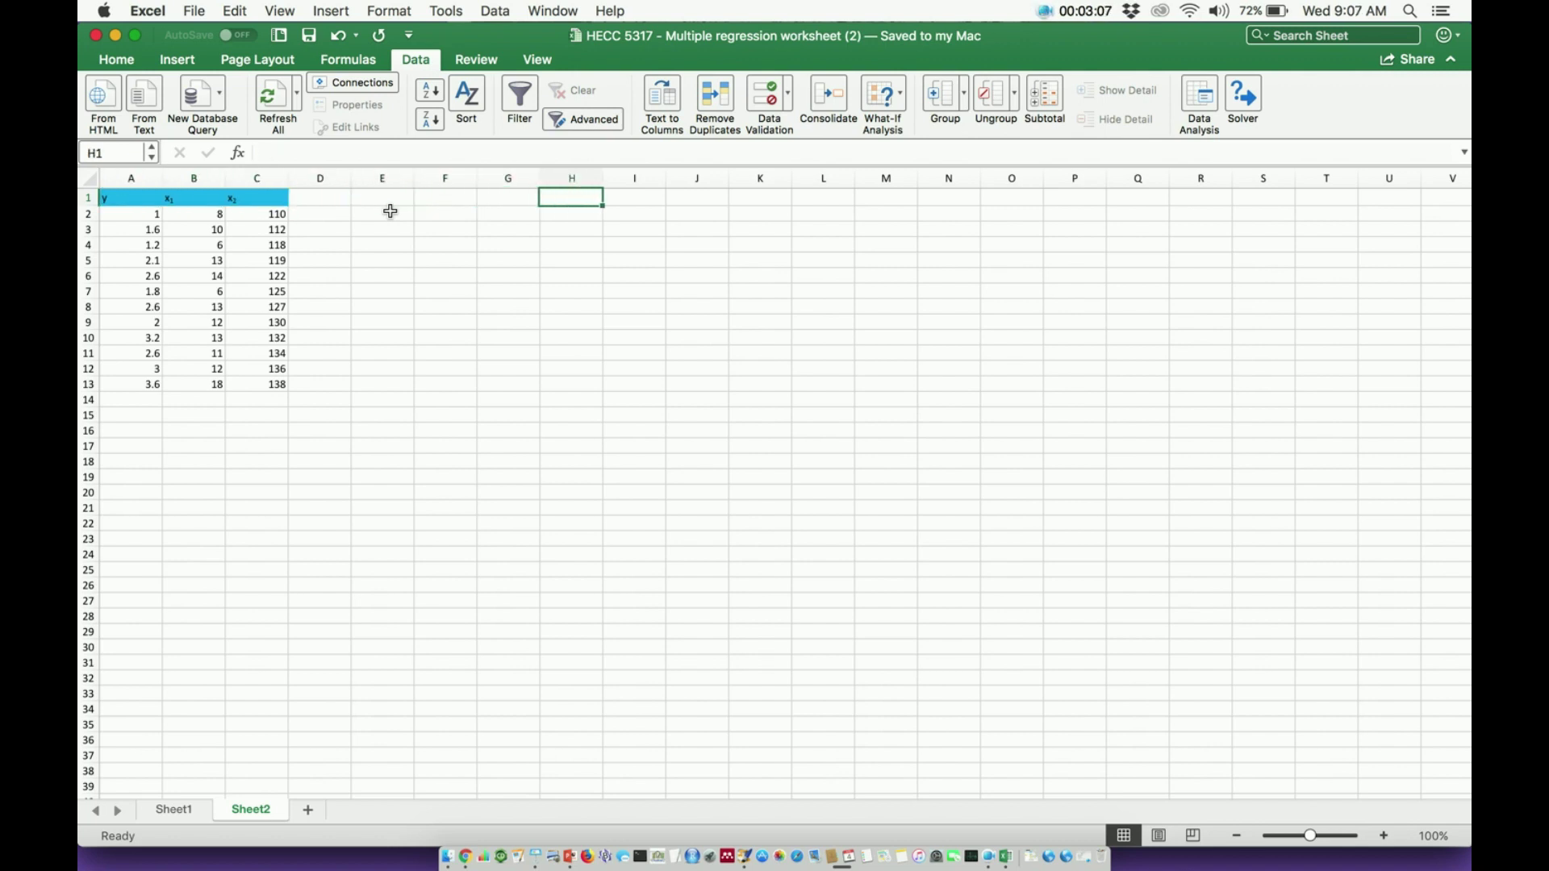
key(Right)
key(Right)
key(Left)
key(Left)
key(Left)
key(Left)
key(Left)
key(Left)
key(Left)
key(Left)
key(Left)
key(Left)
key(Left)
key(Right)
key(Left)
key(Right)
key(Left)
key(Right)
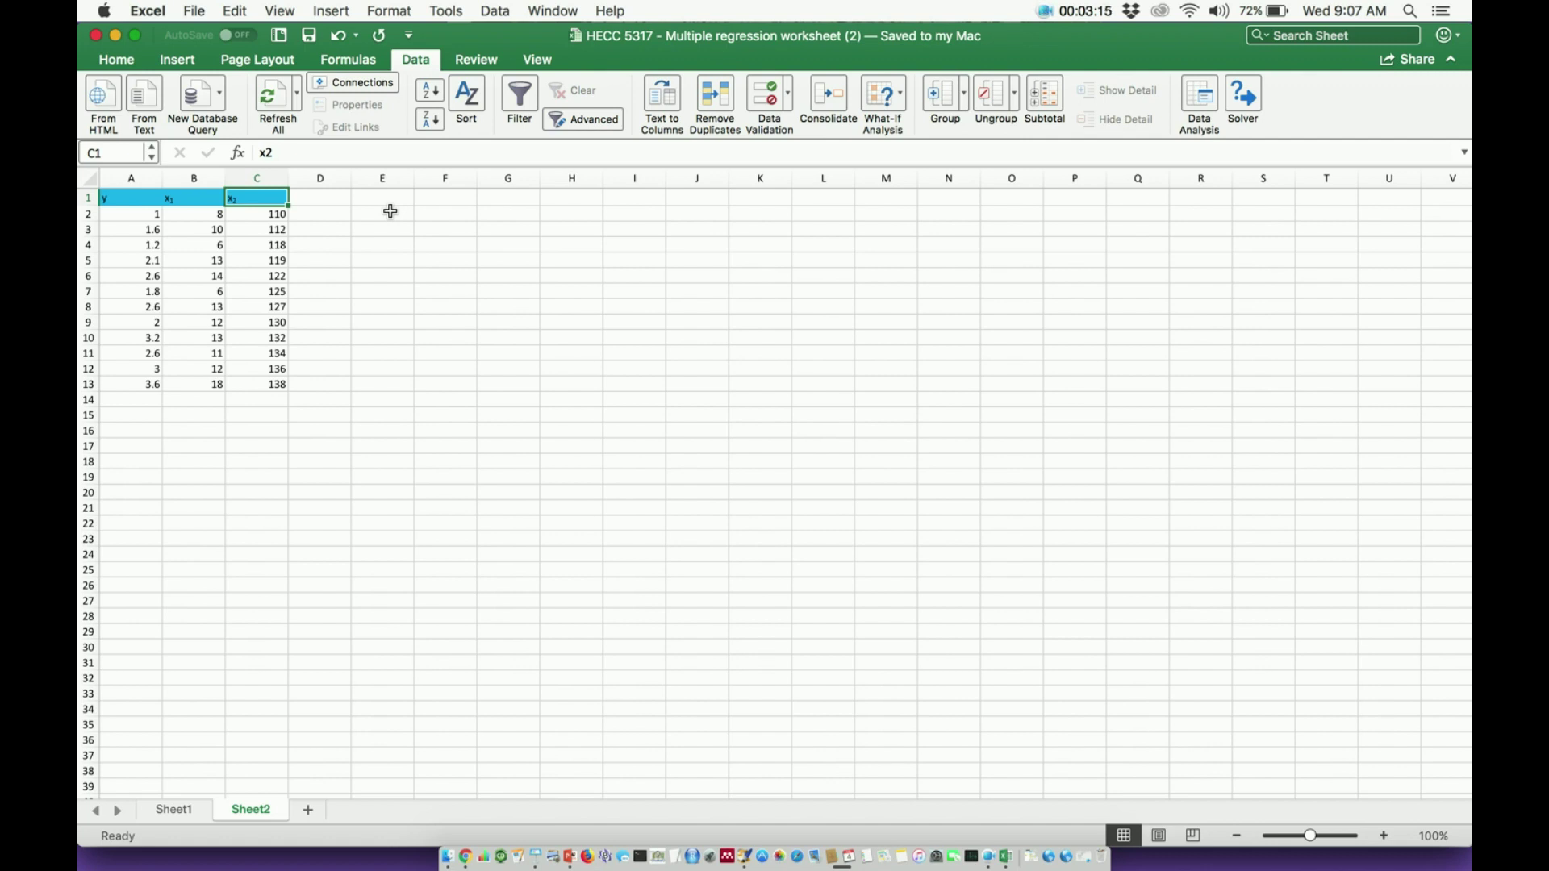
key(Left)
key(Left)
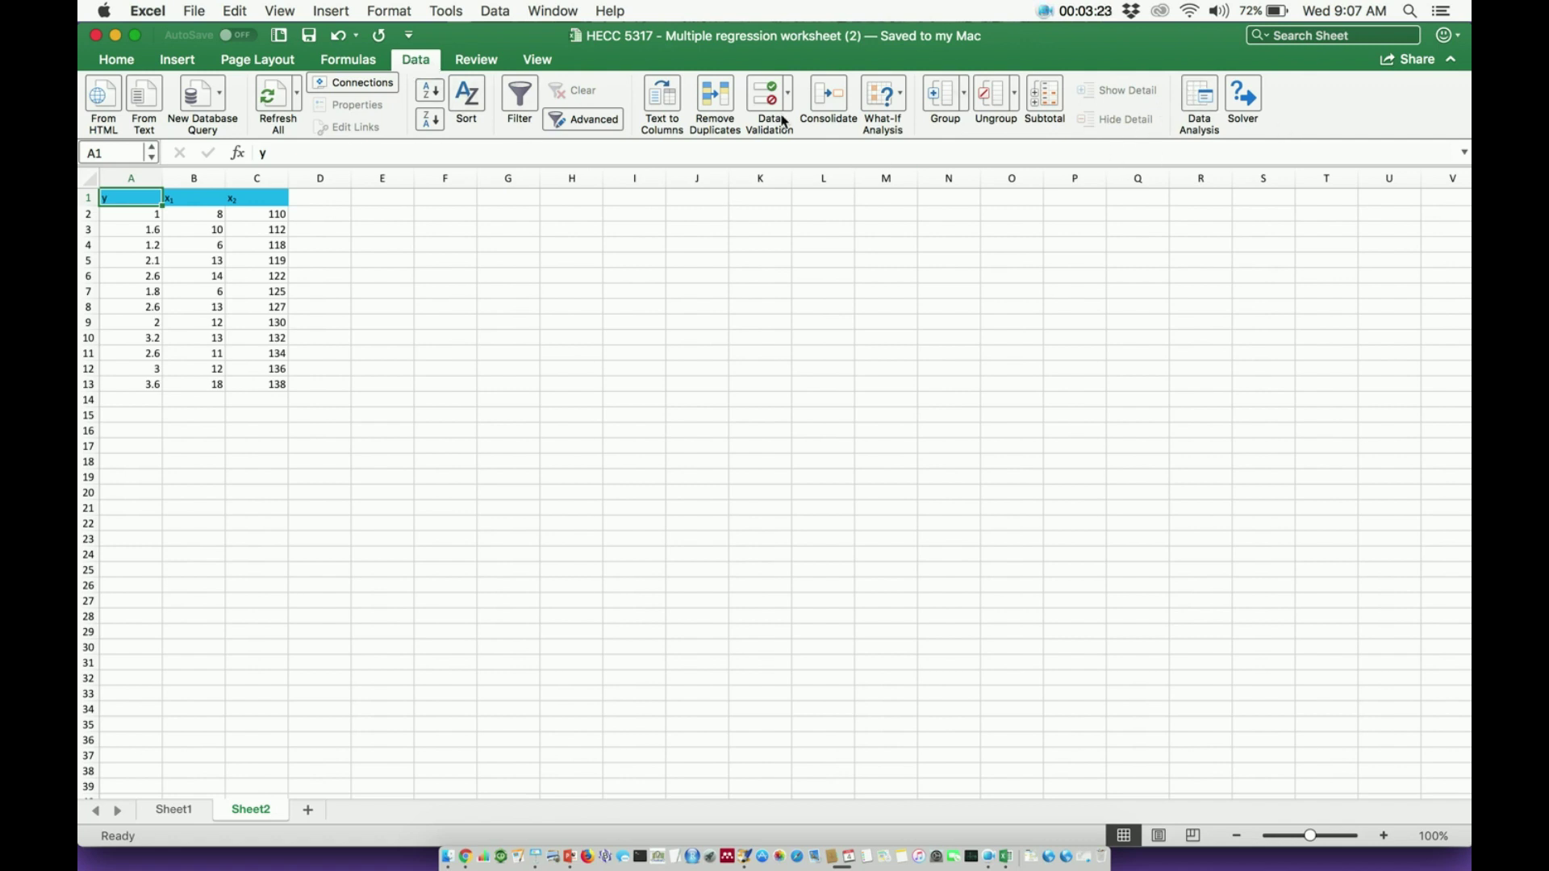
Step: Choose Regression from the Data Analysis tools
click(1202, 102)
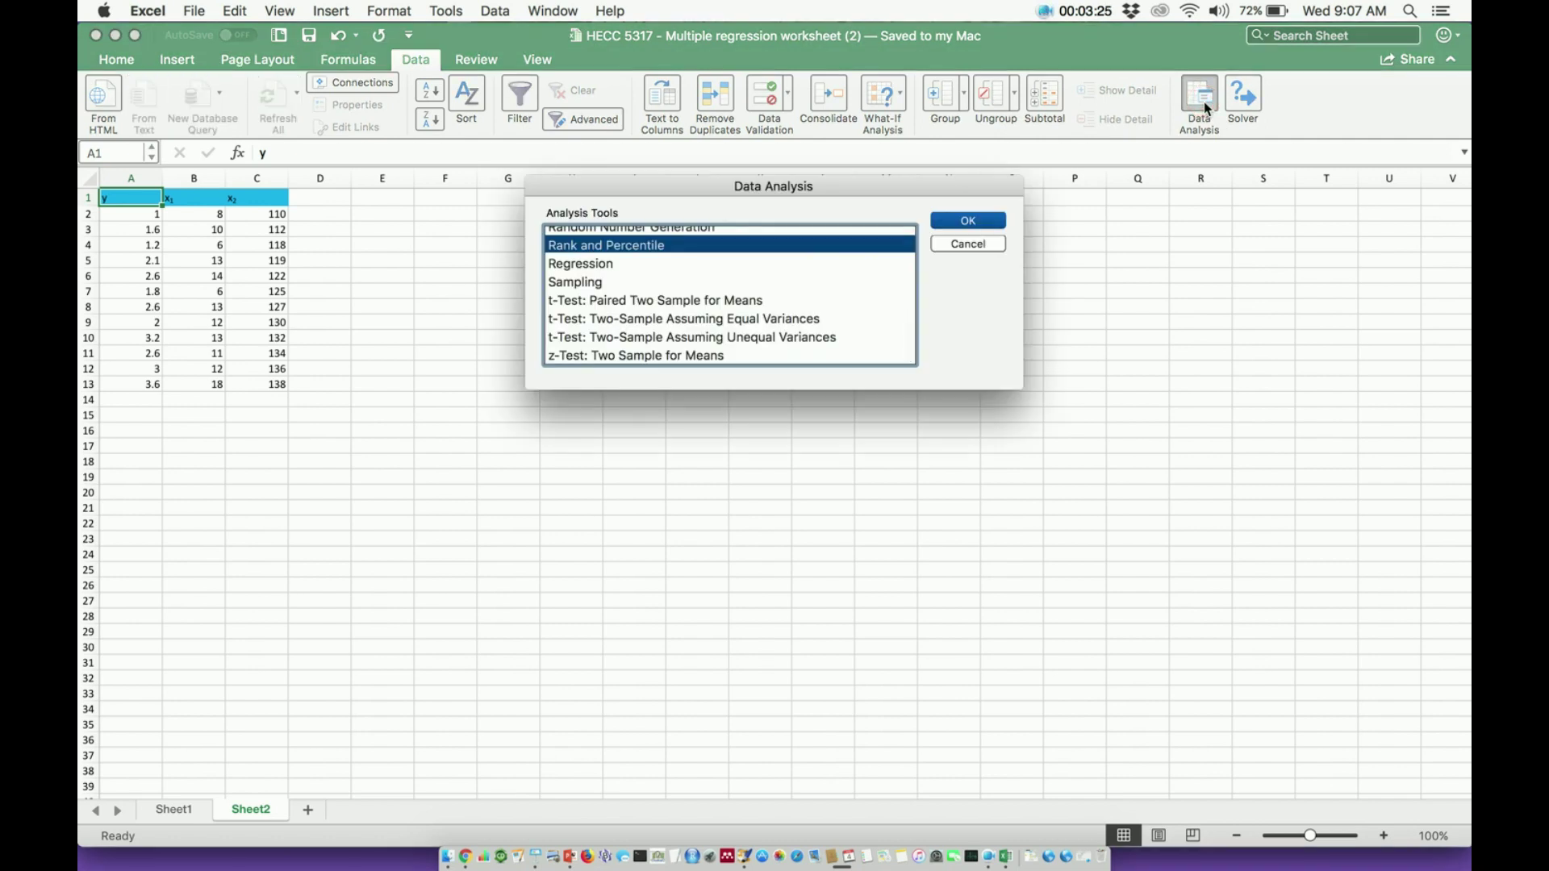
click(609, 265)
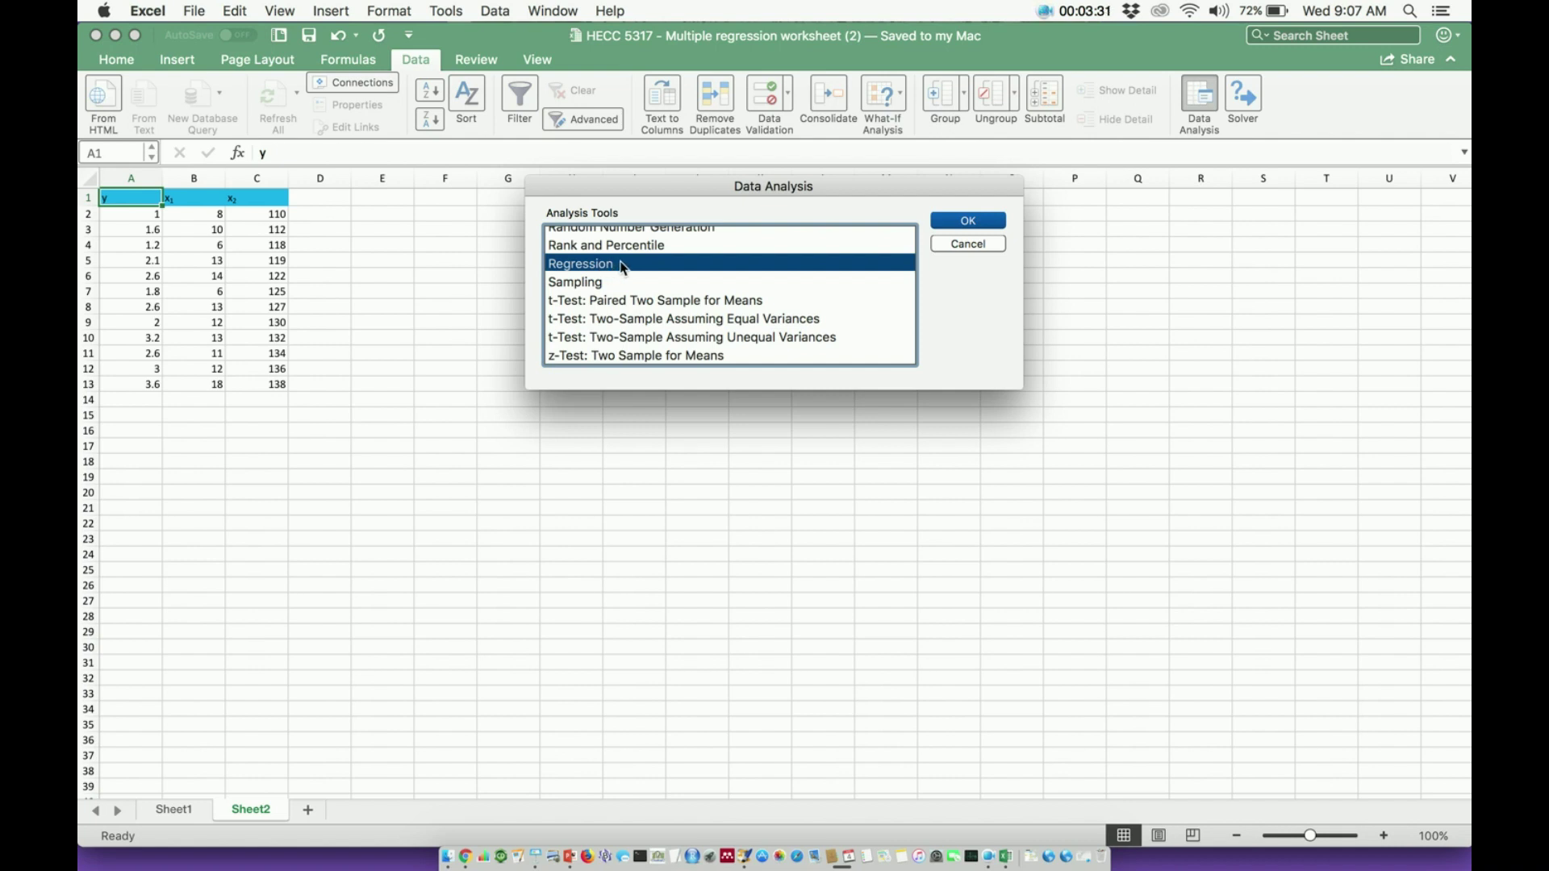
click(968, 221)
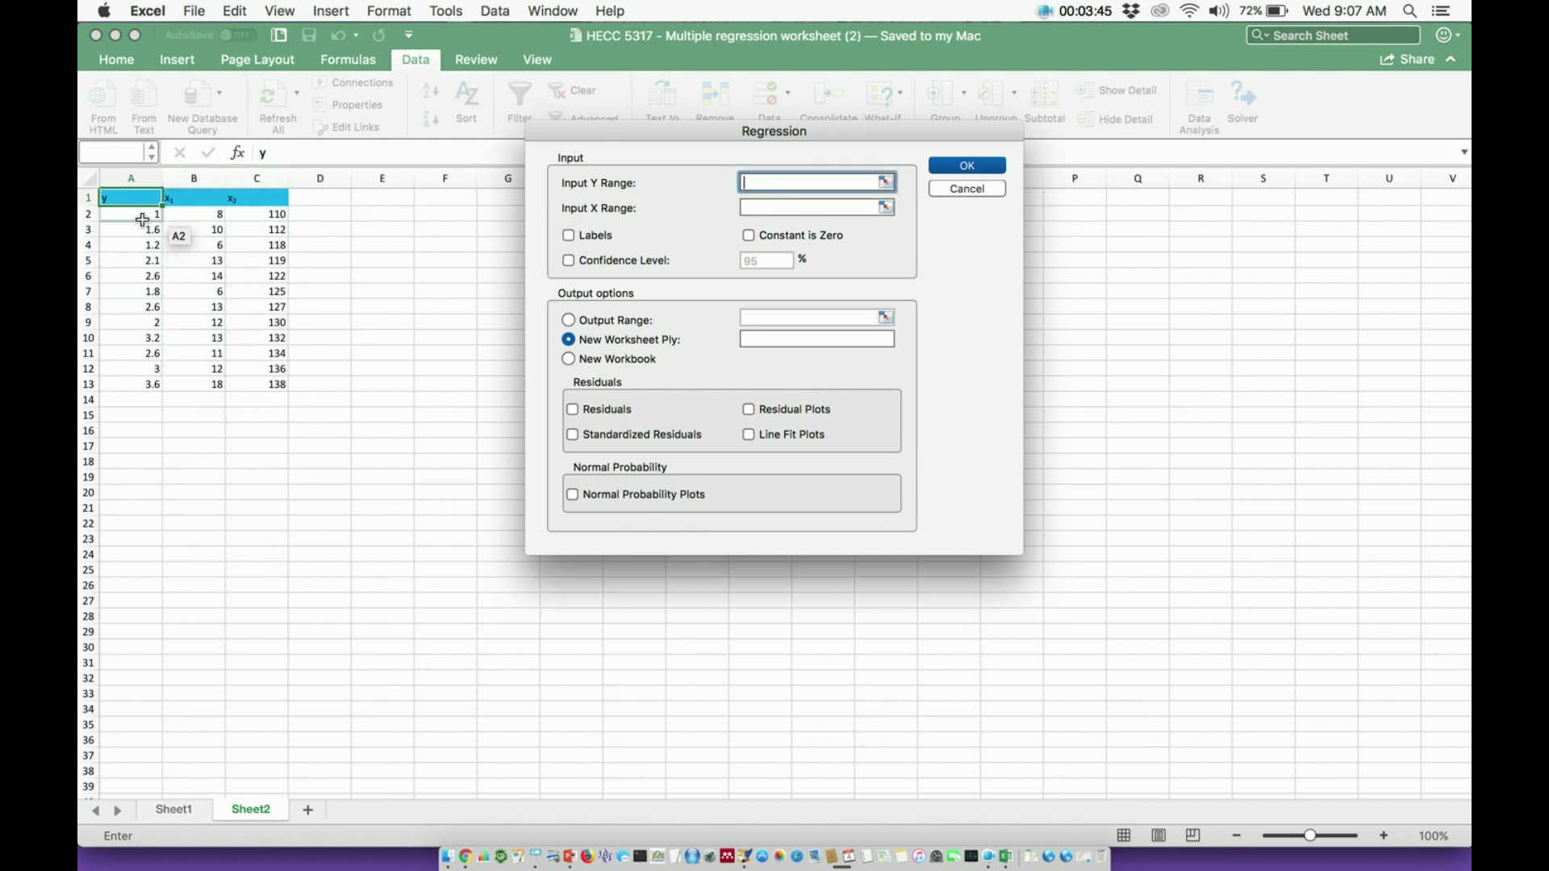
Step: Set Input Y Range to A2:A13 and Input X Range to B2:C13 by selecting the cells
drag(142, 219, 139, 386)
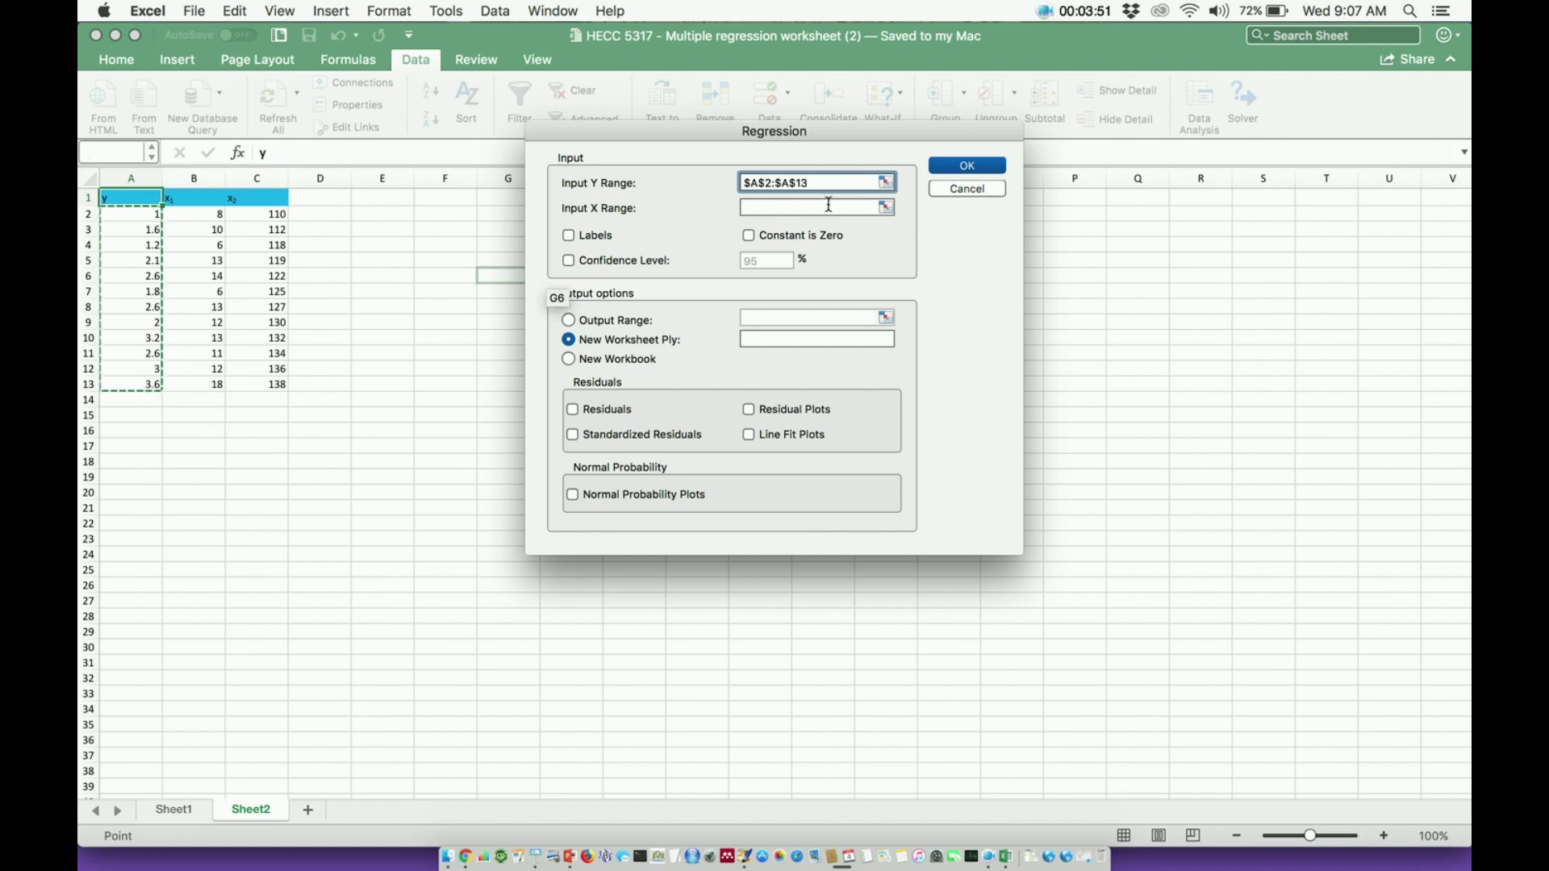
click(829, 205)
drag(830, 141, 1234, 151)
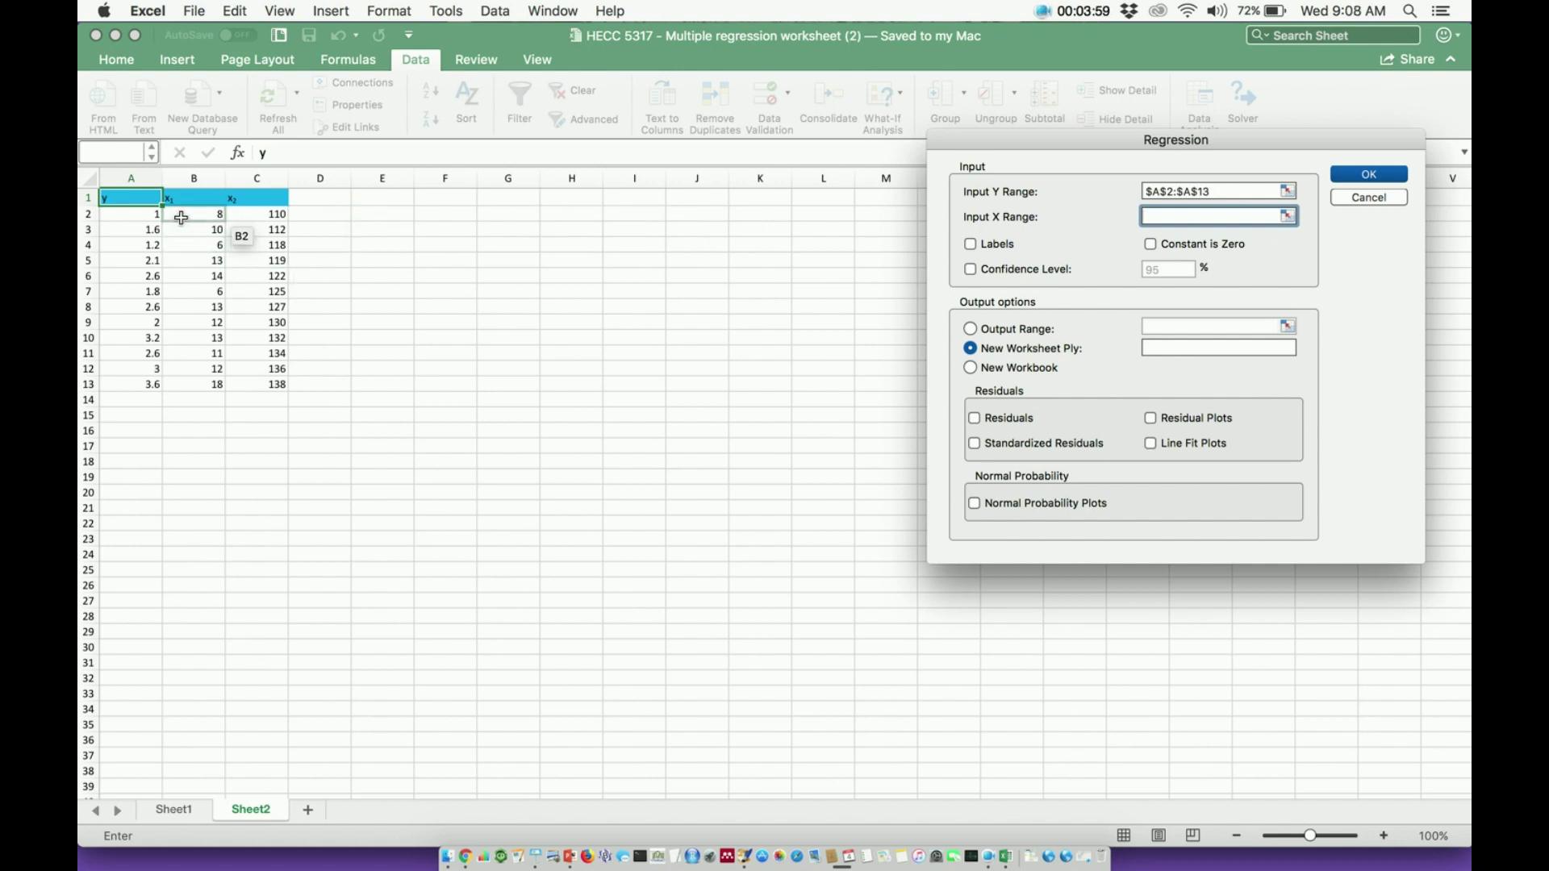
drag(199, 216, 274, 380)
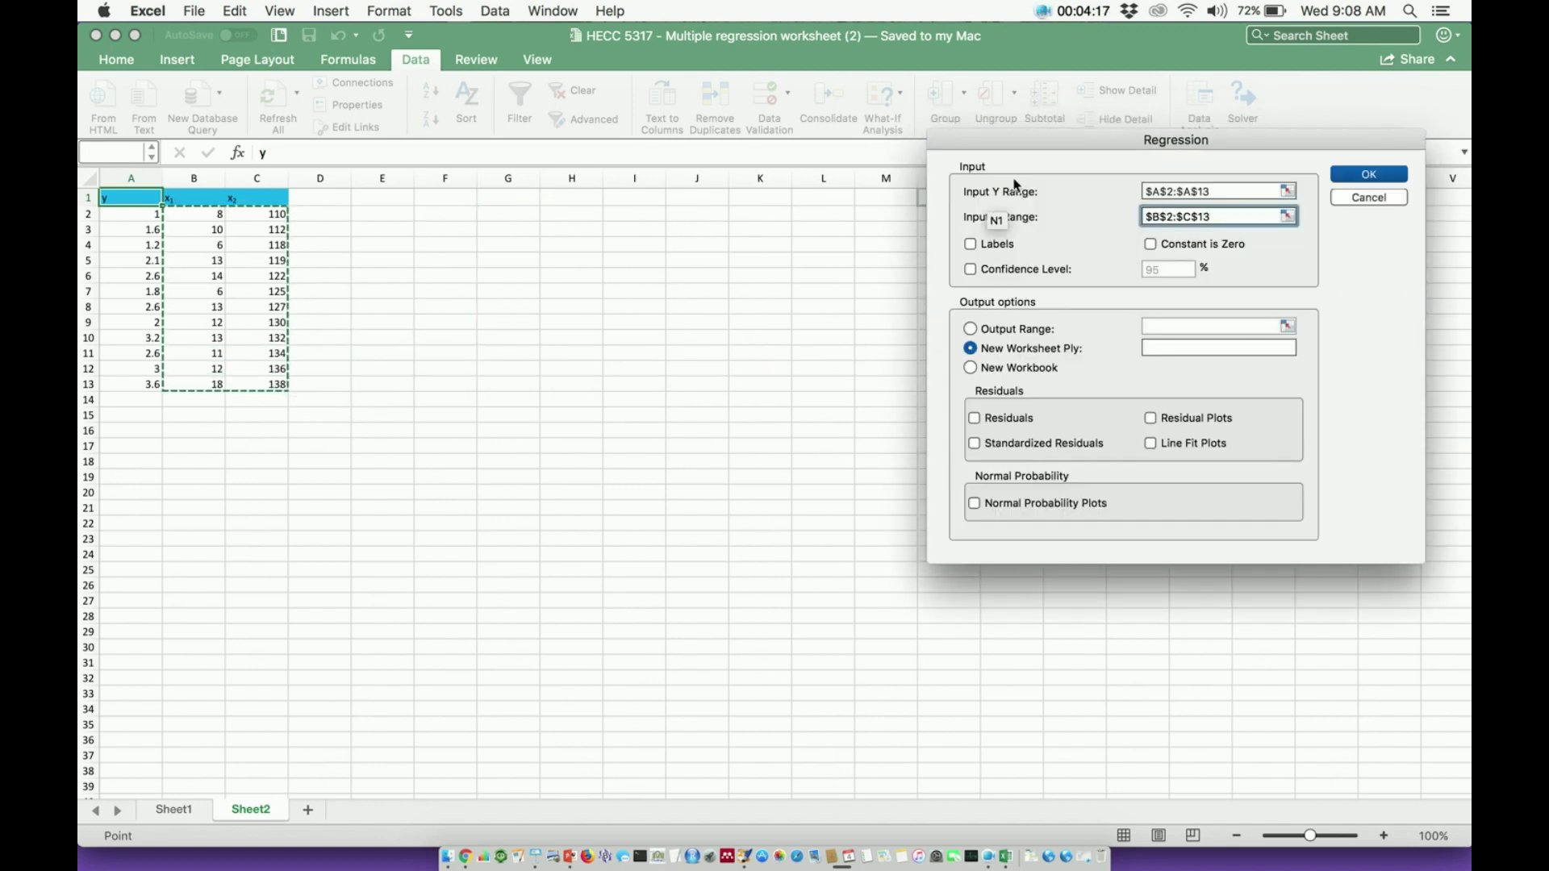
drag(1053, 142, 879, 138)
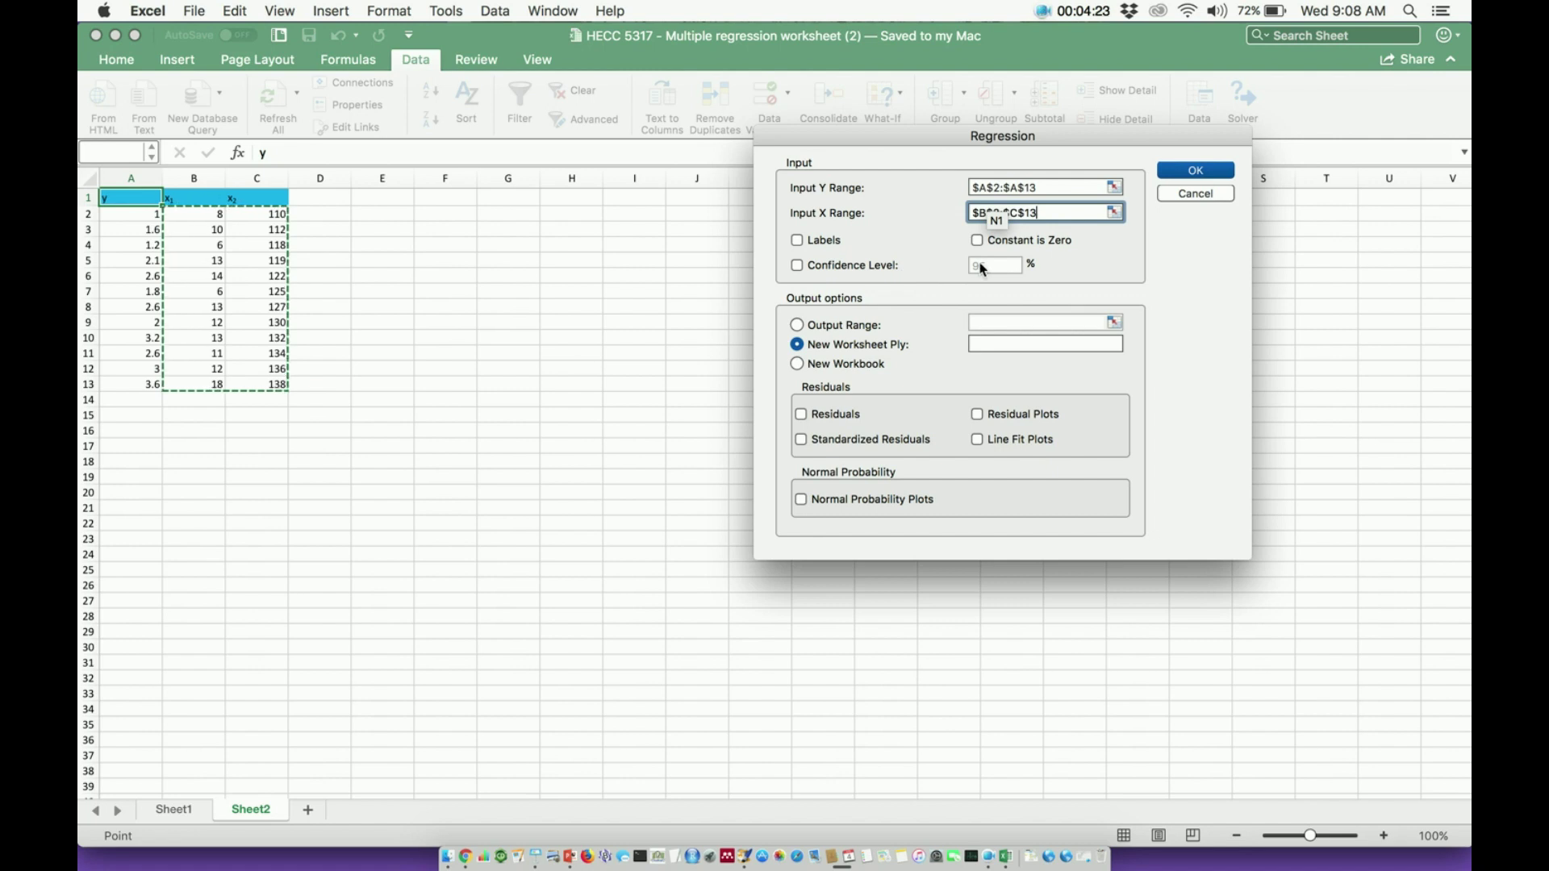
Step: Try a custom confidence level of 95, then turn it back off
click(798, 266)
text(99)
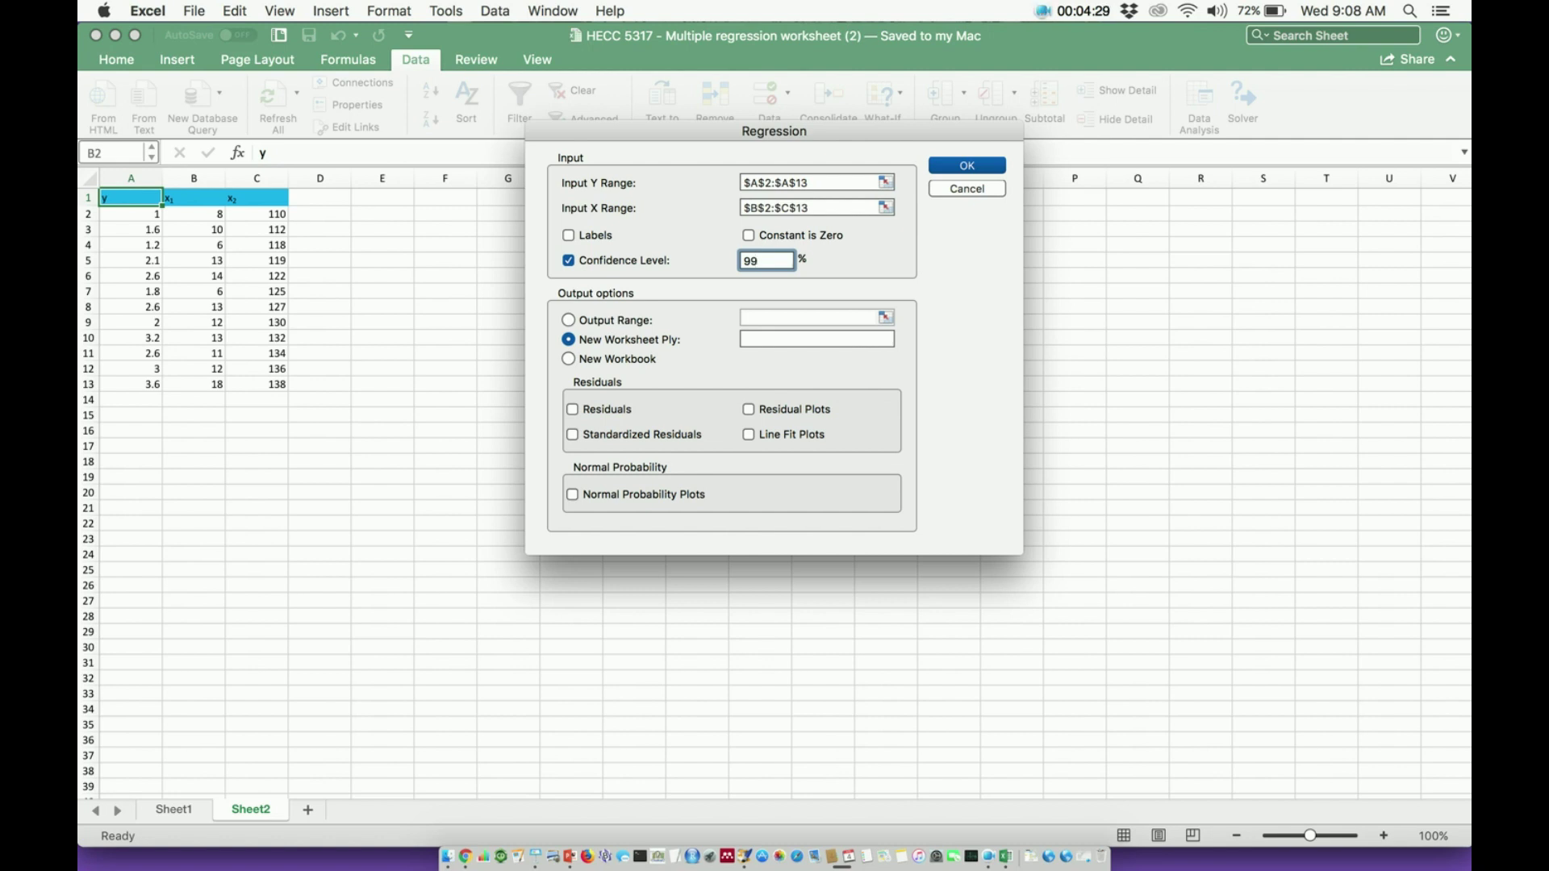
key(BackSpace)
text(5)
click(630, 262)
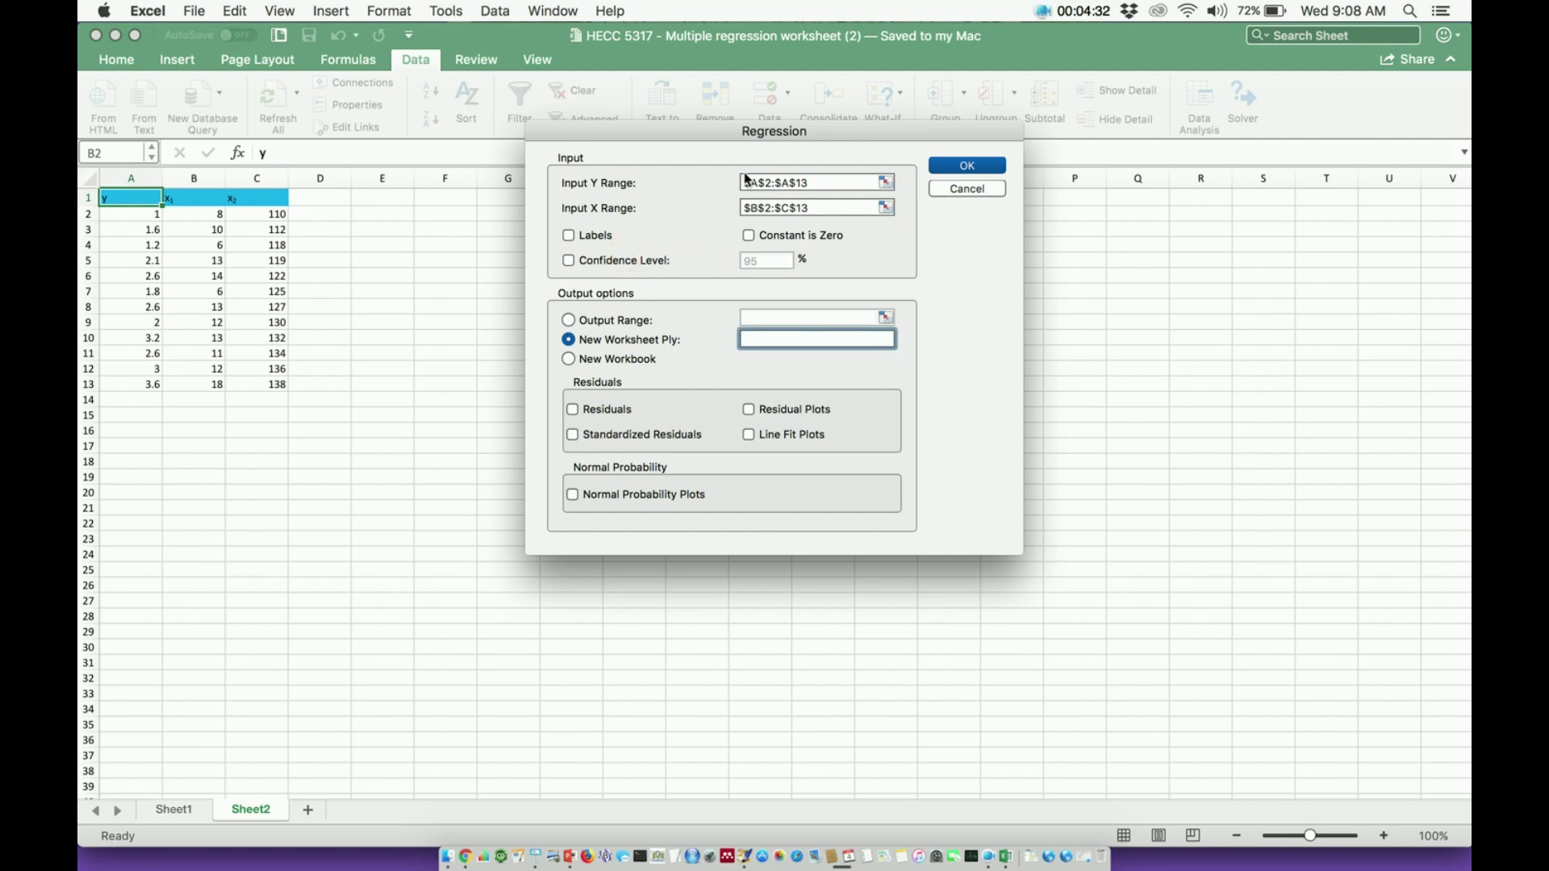
Step: Send the regression output to Output Range A17 on this sheet
drag(719, 131, 1213, 134)
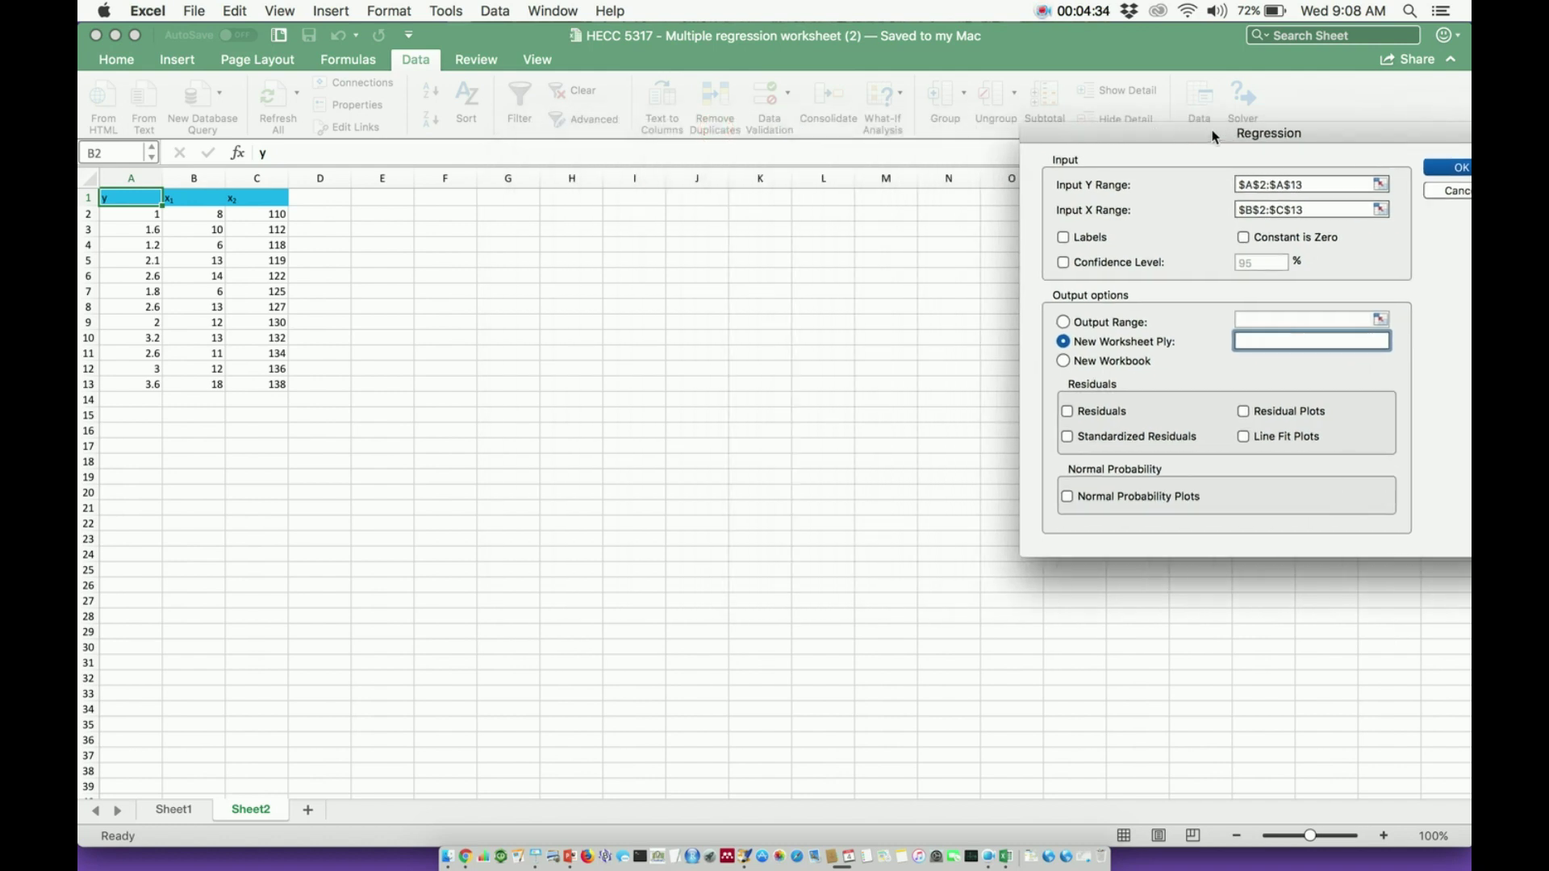
click(1134, 323)
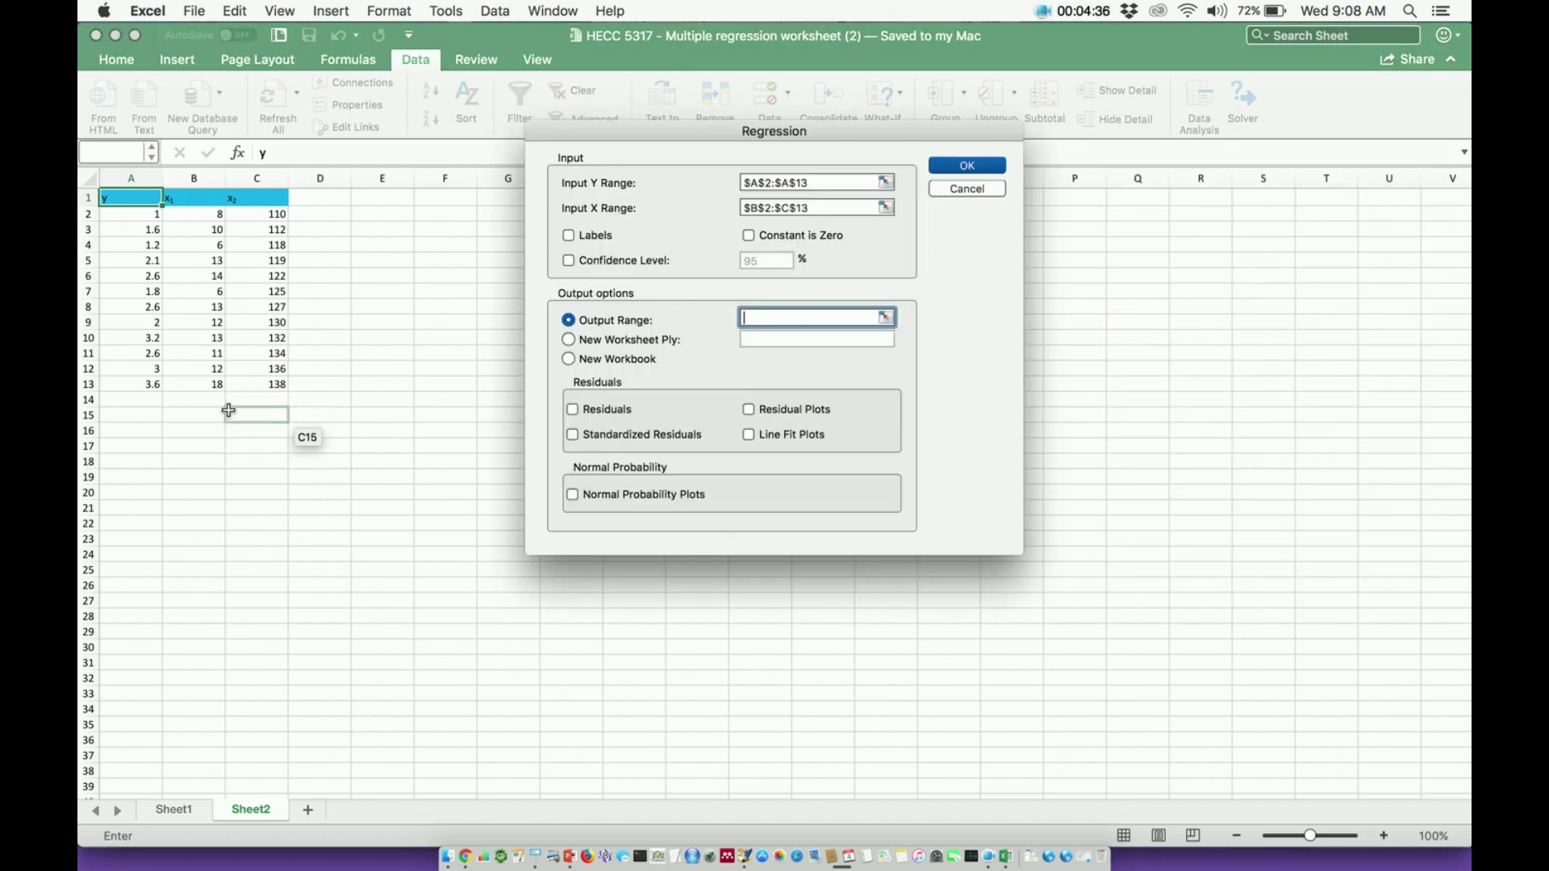
click(131, 446)
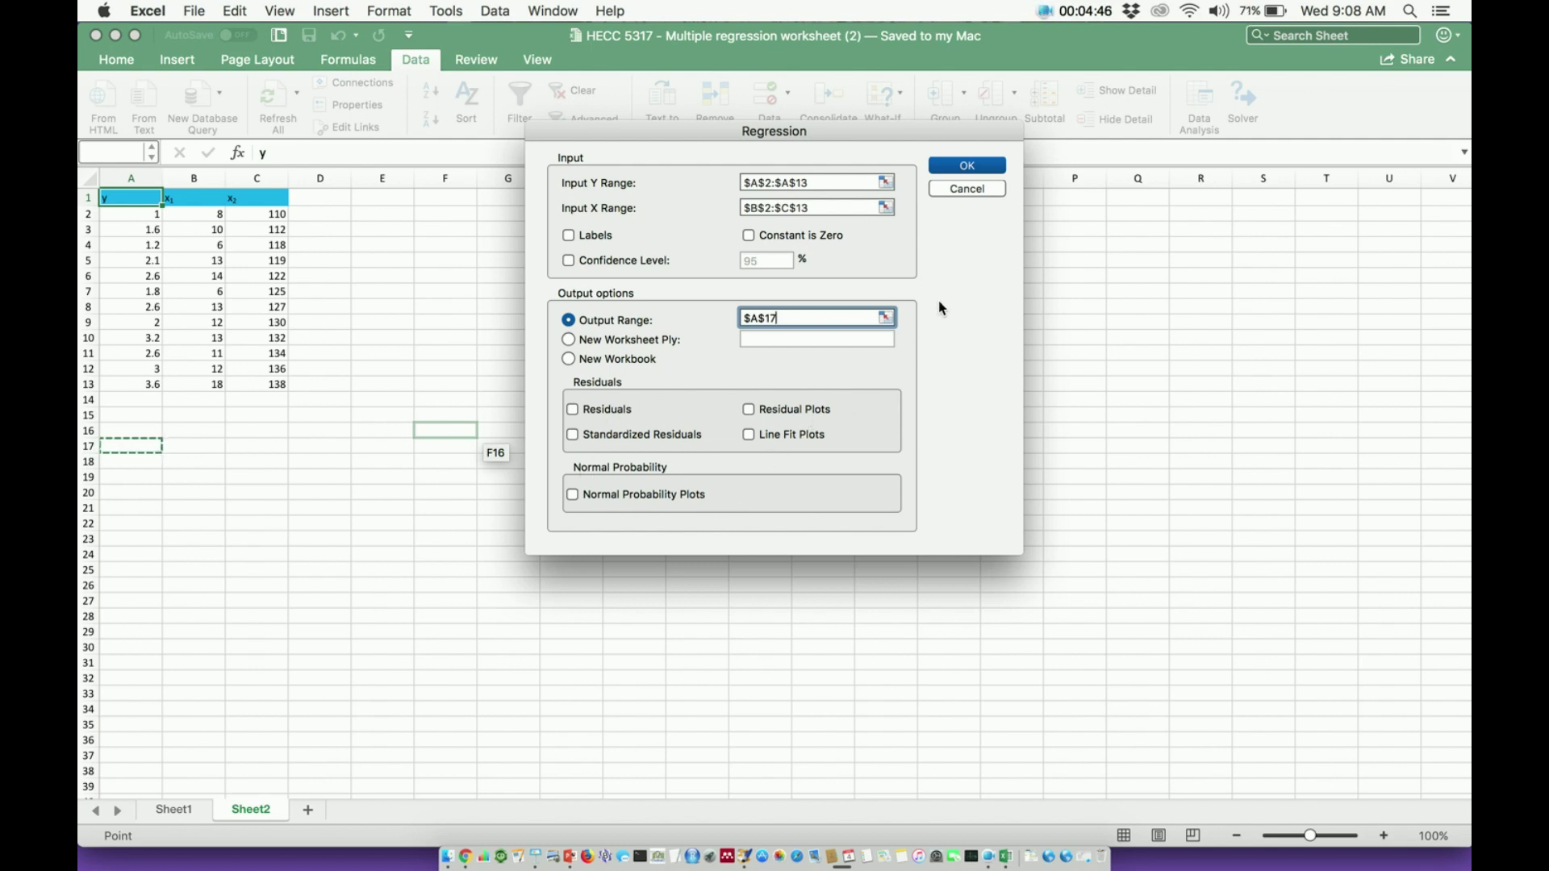
Step: Run the regression, filling the summary output from A17 downward
click(987, 171)
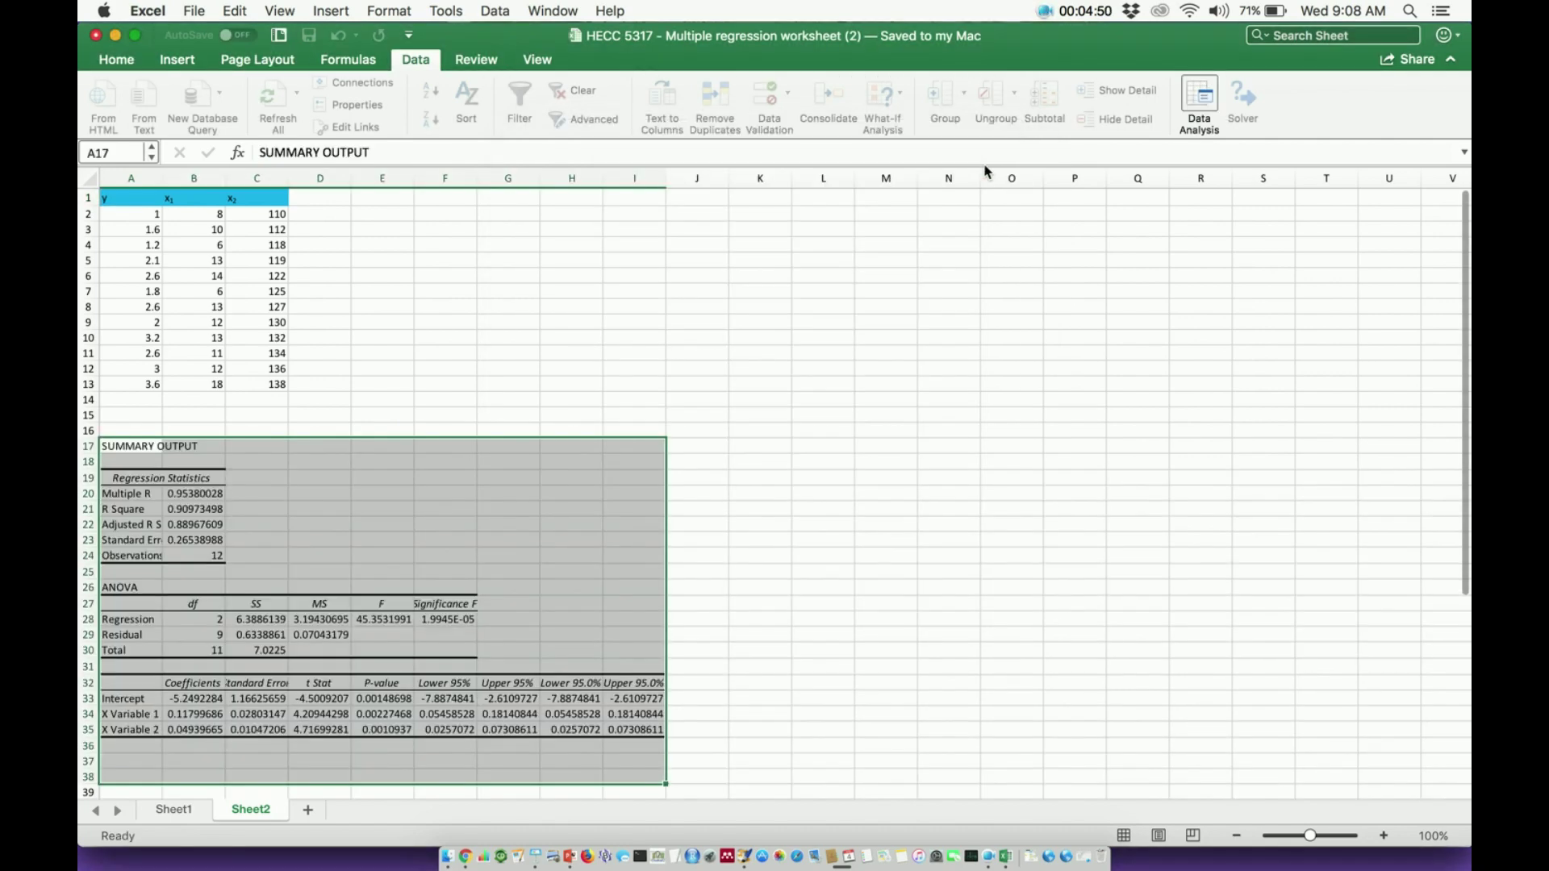
click(274, 456)
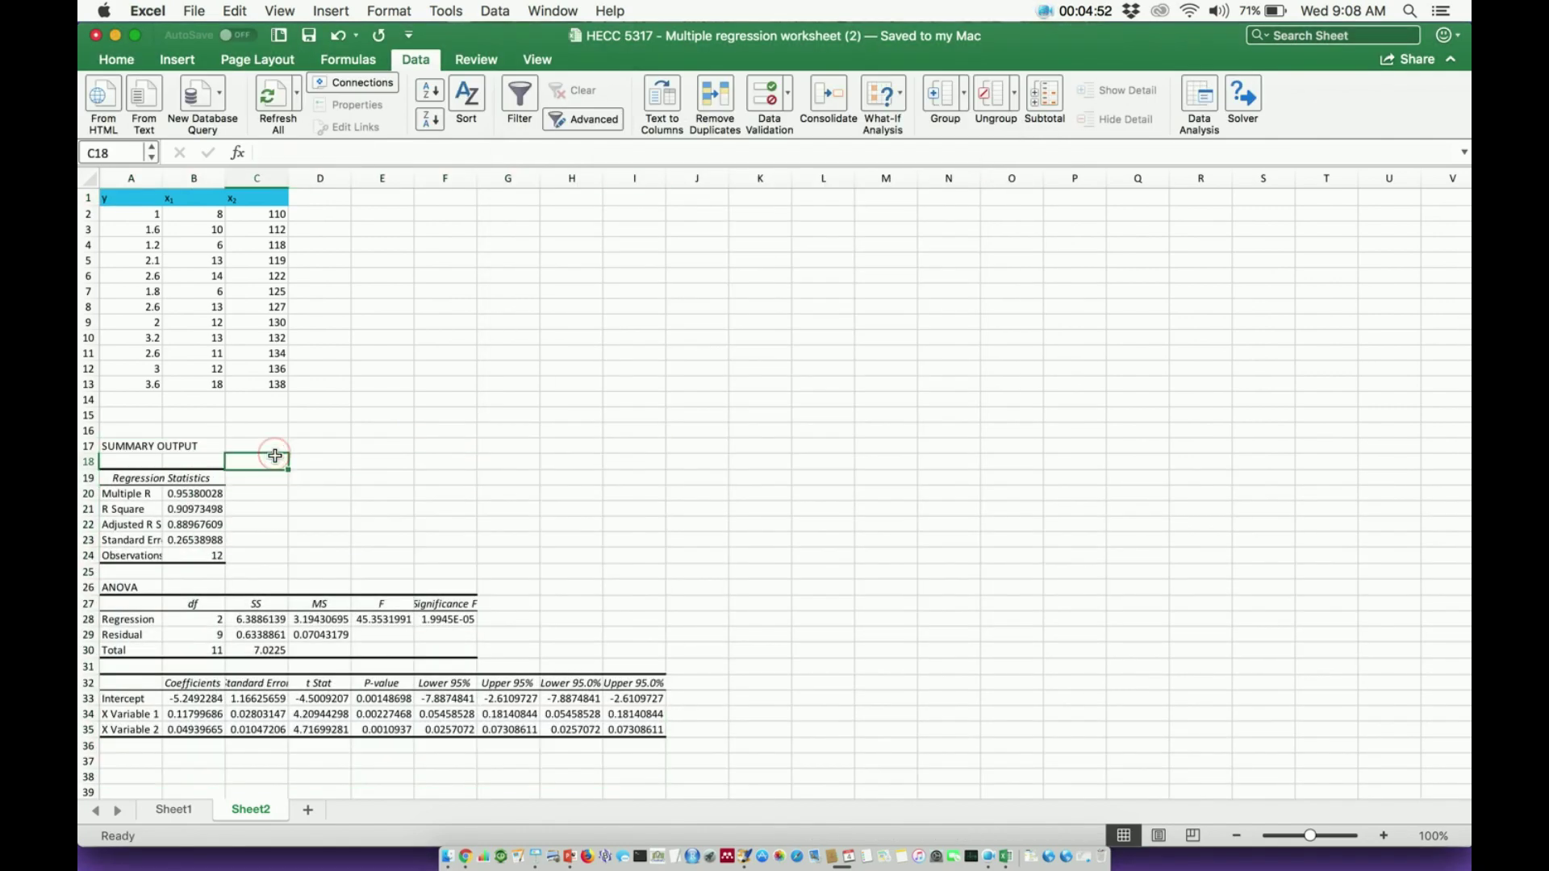
key(Down)
key(Down)
key(Down)
key(Down)
key(Down)
key(Down)
key(Down)
key(Down)
key(Down)
key(Down)
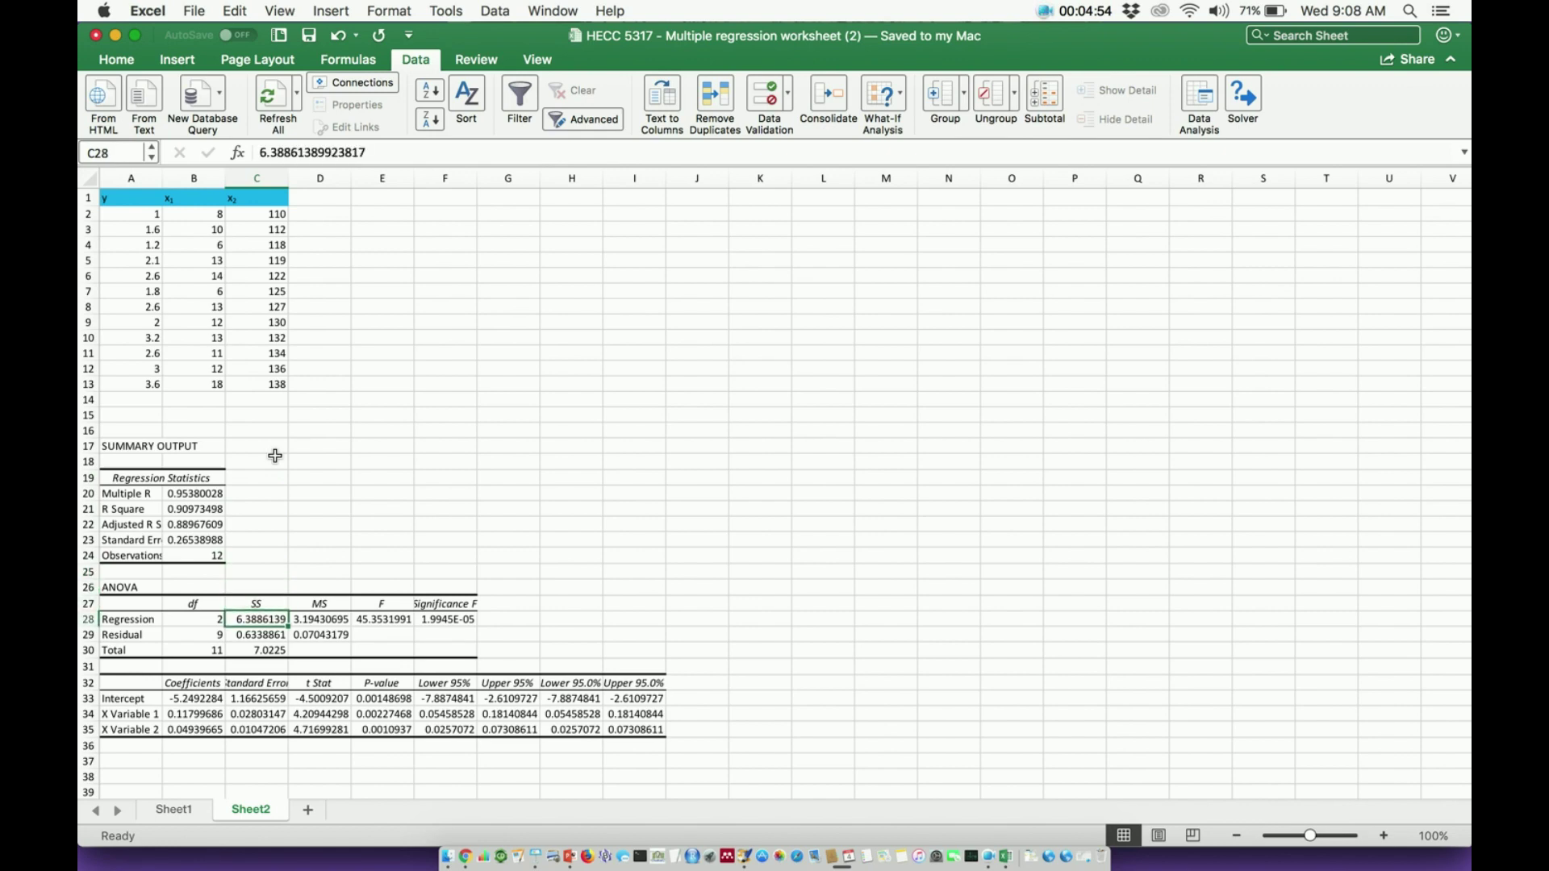
key(Left)
key(Left)
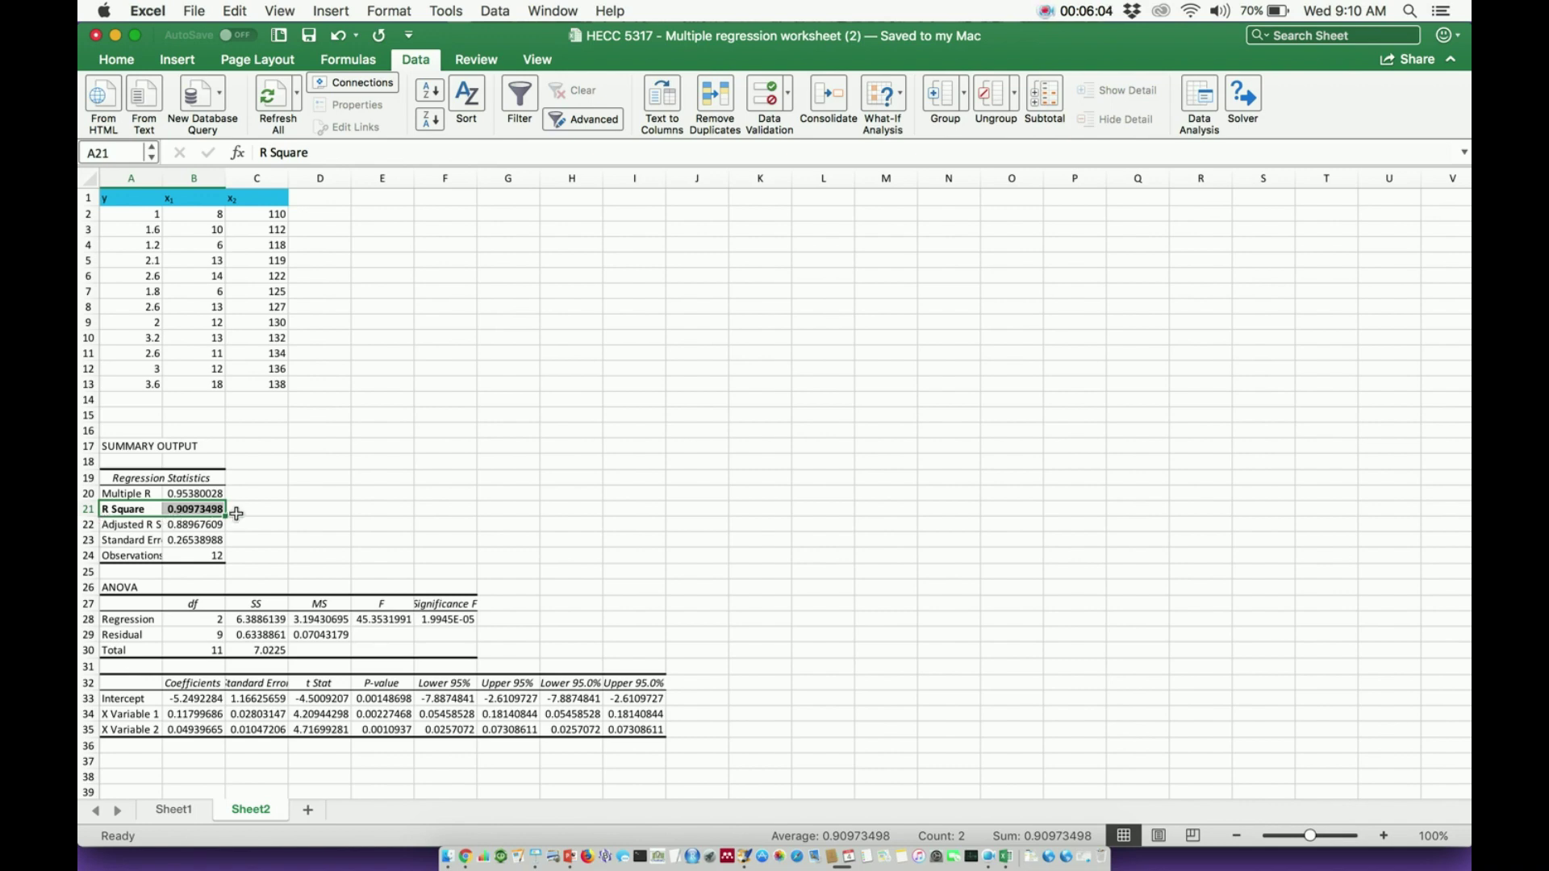
Step: Bold the Adjusted R Square label and value
click(141, 527)
drag(142, 527, 169, 529)
key(super+b)
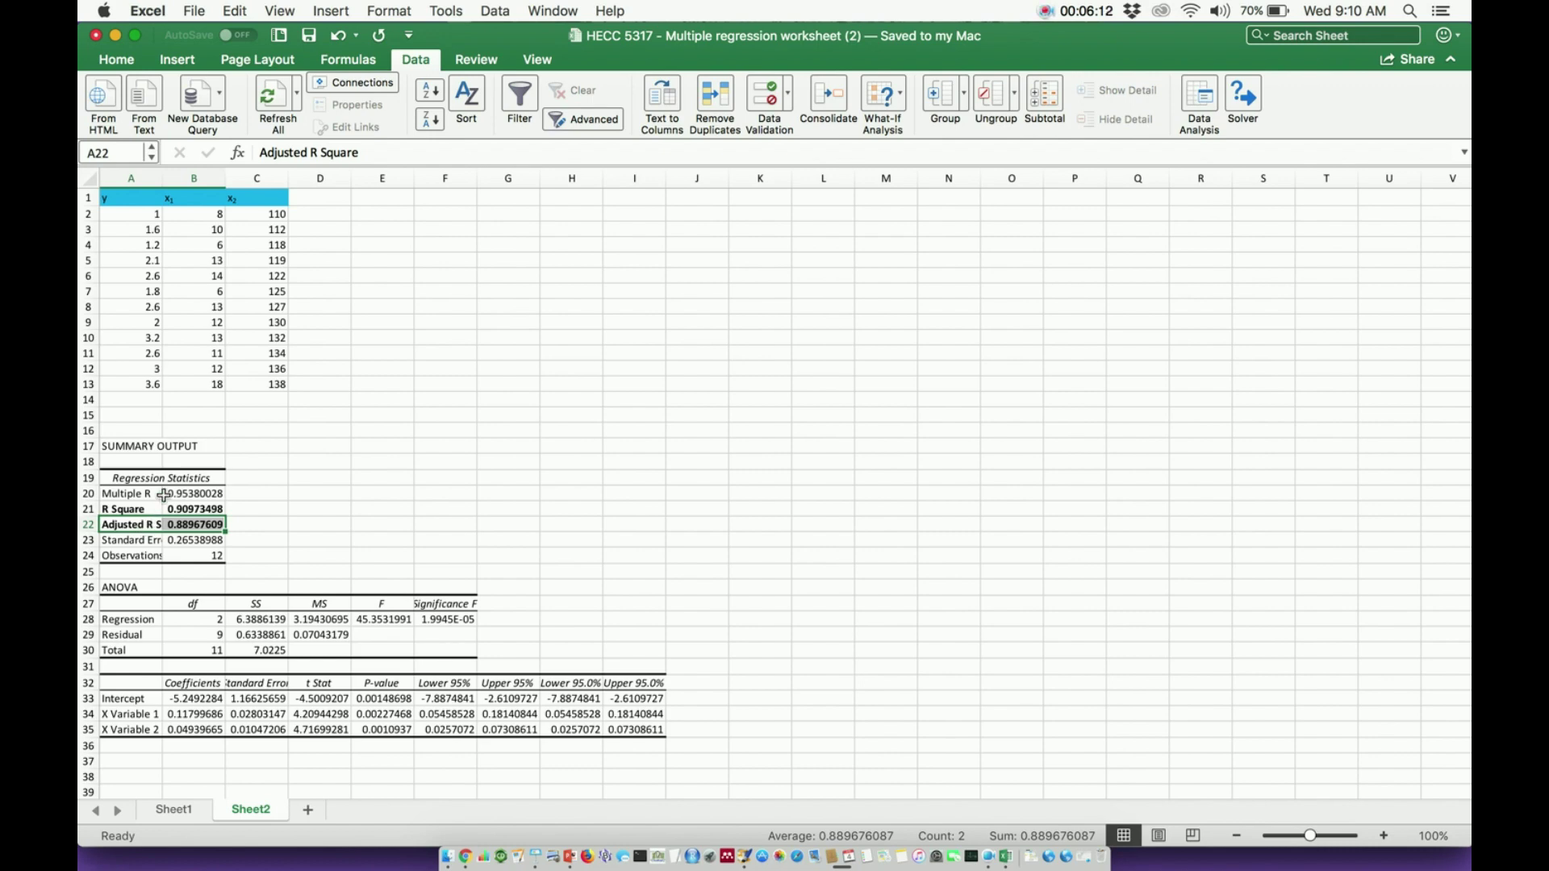
drag(164, 178, 191, 178)
click(288, 520)
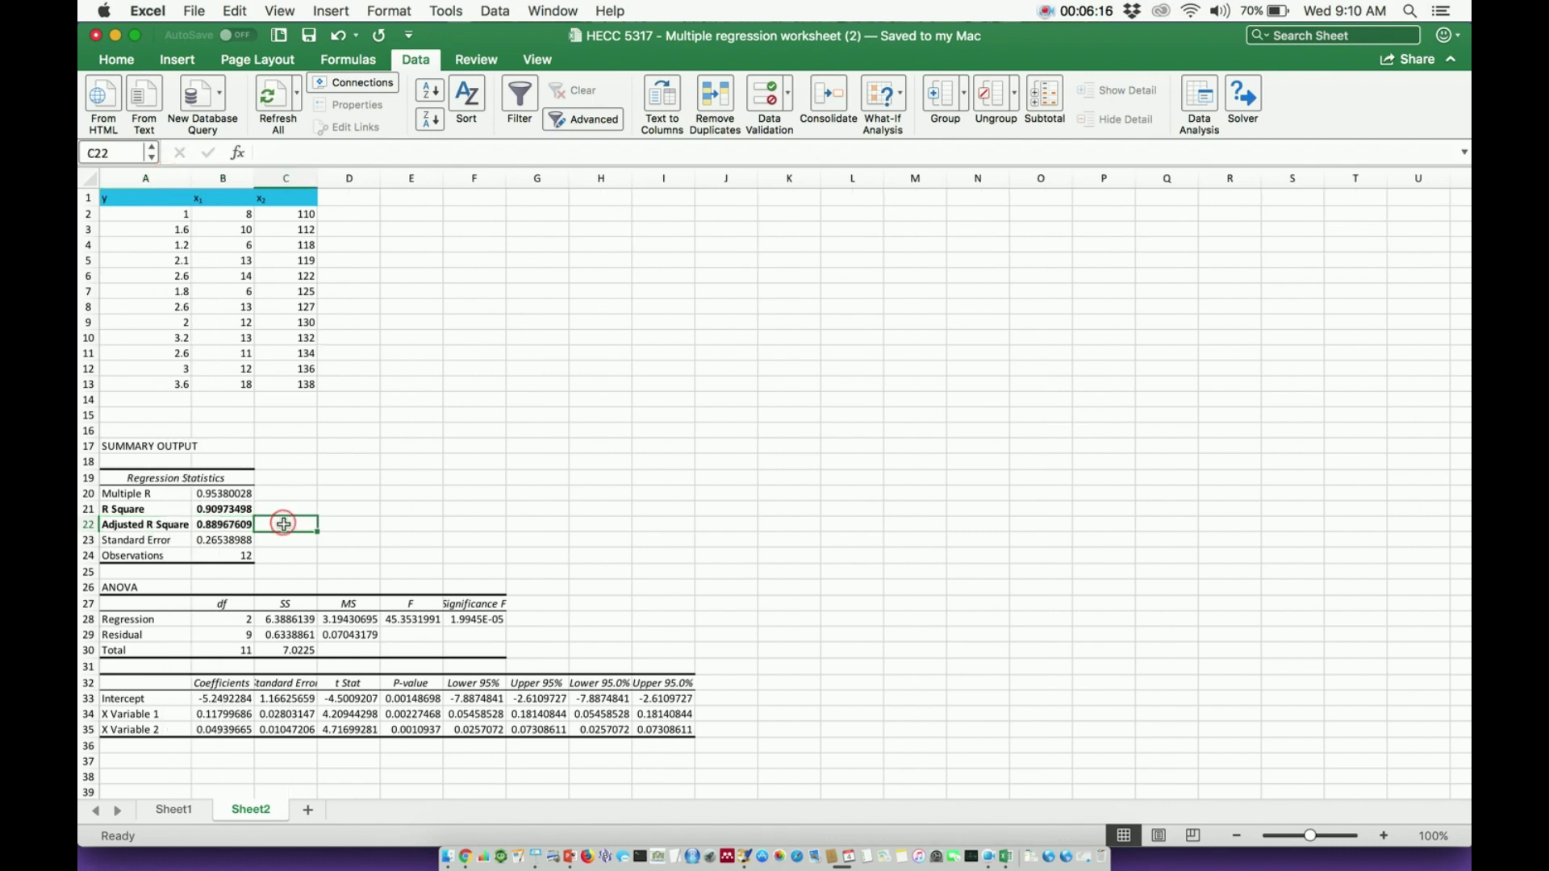
click(292, 507)
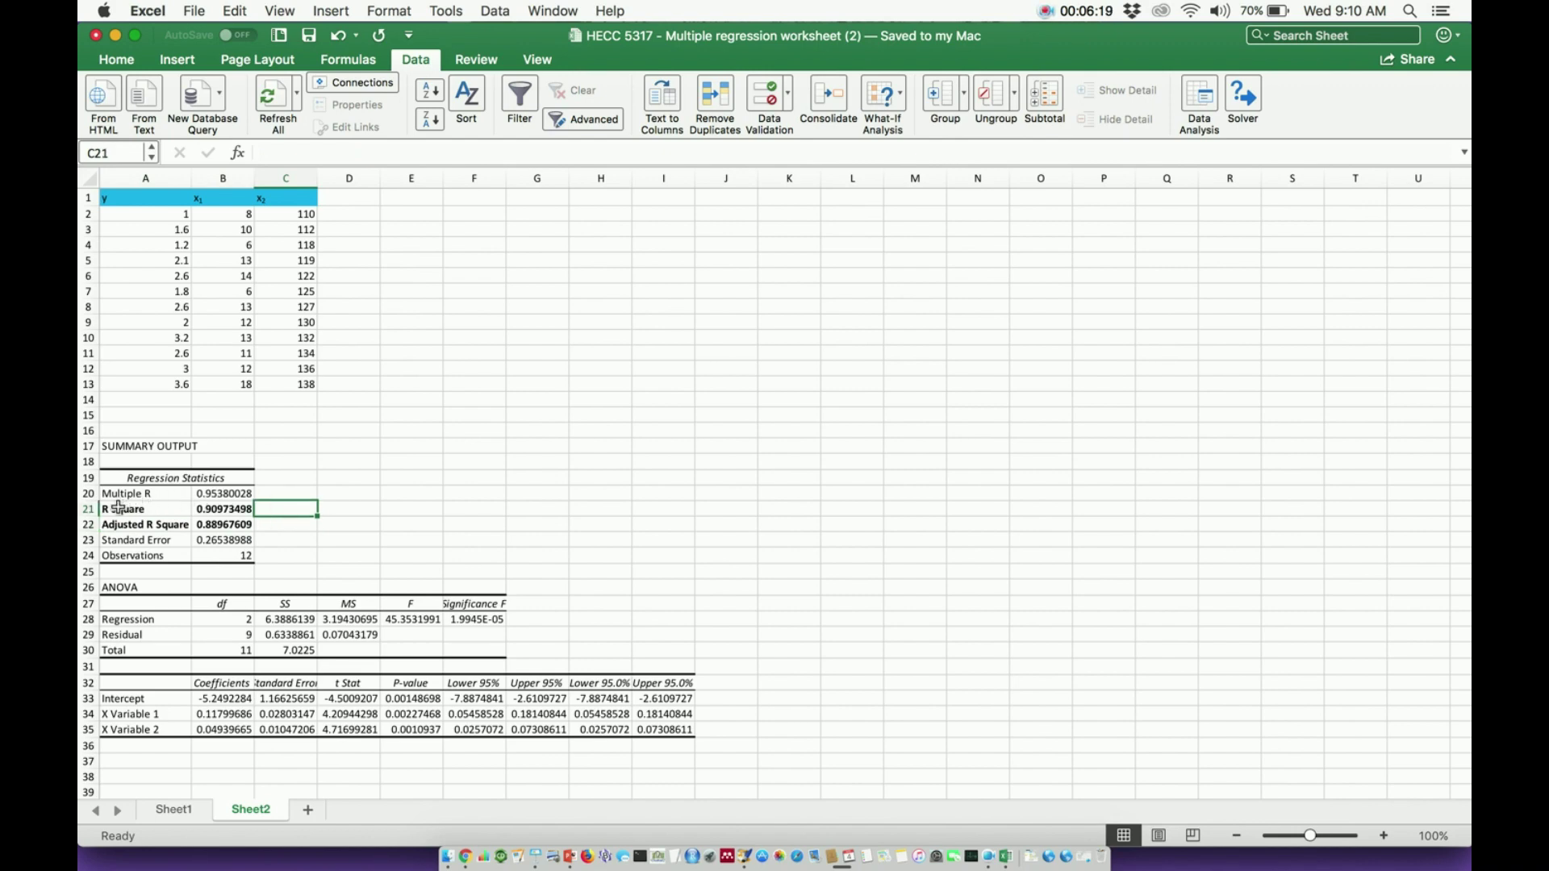
click(212, 508)
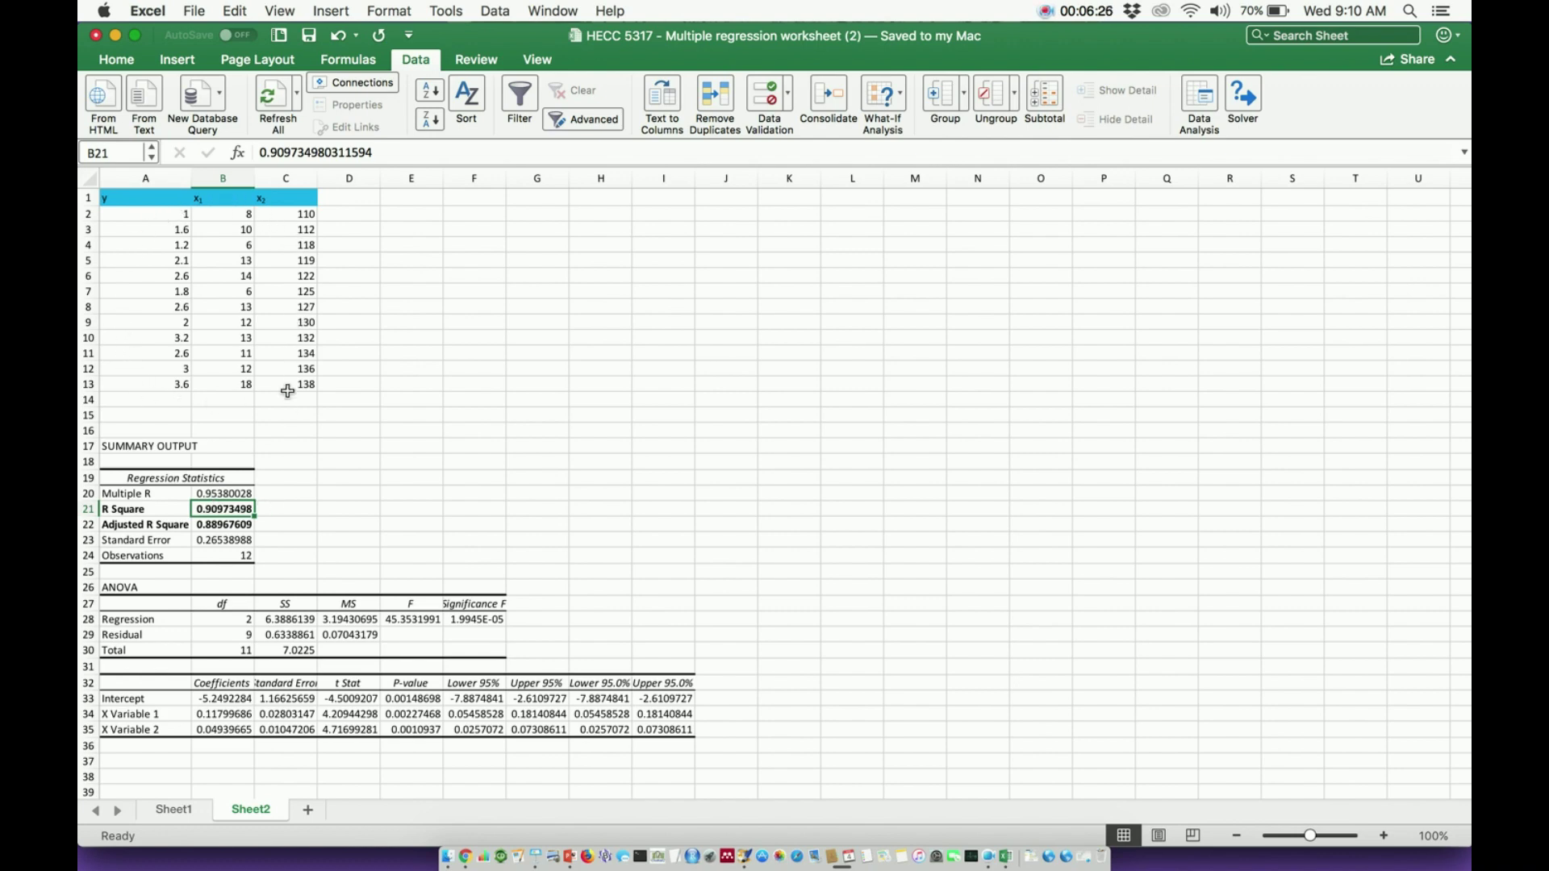
click(166, 214)
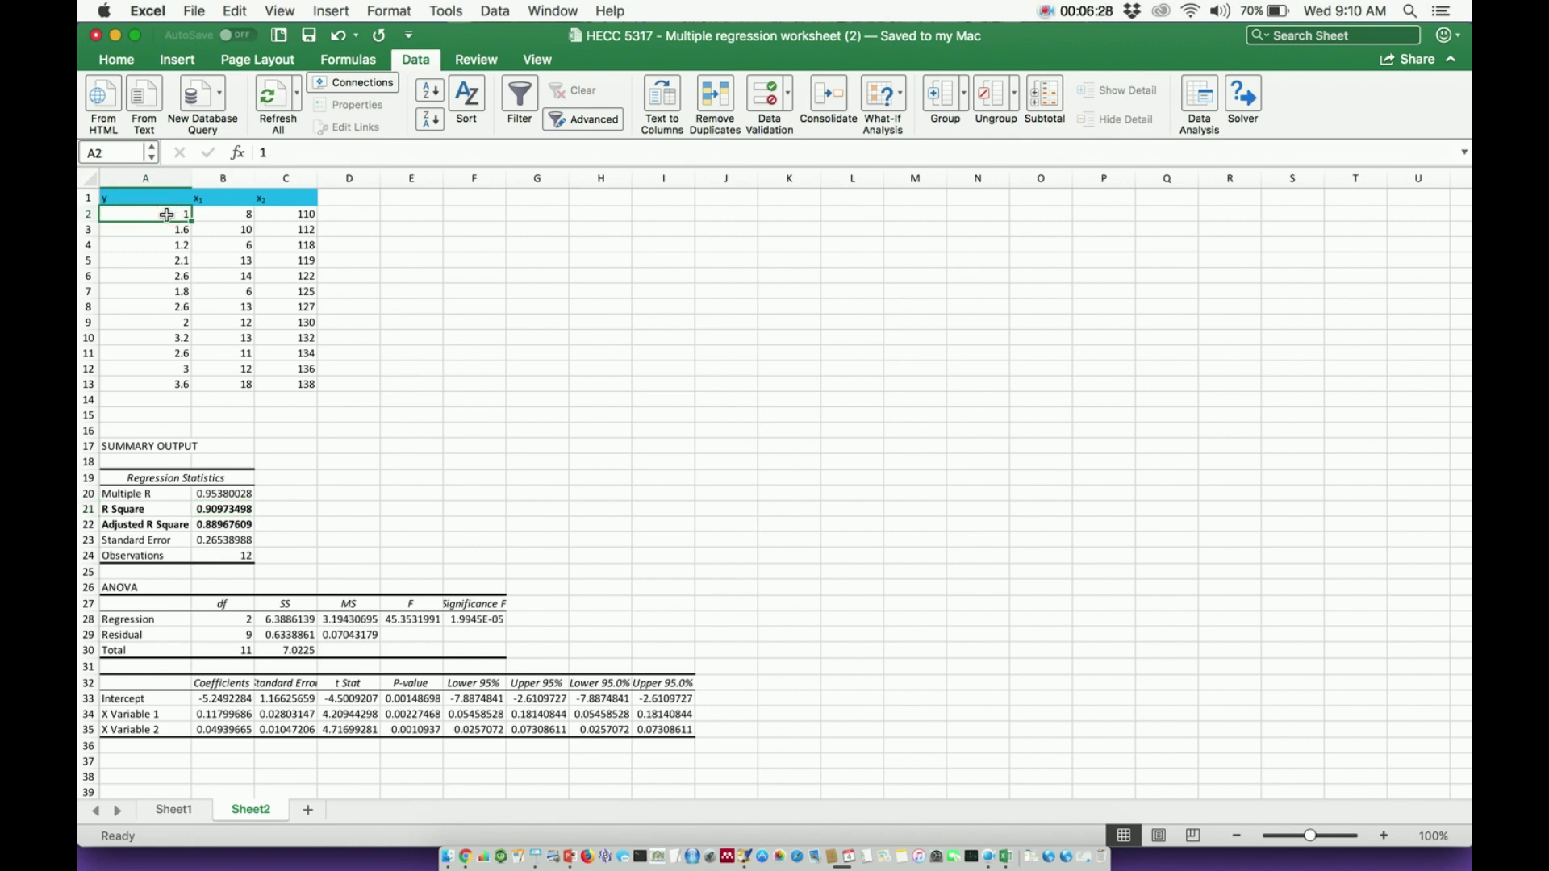
key(Down)
key(Down)
key(Down)
key(Down)
key(Down)
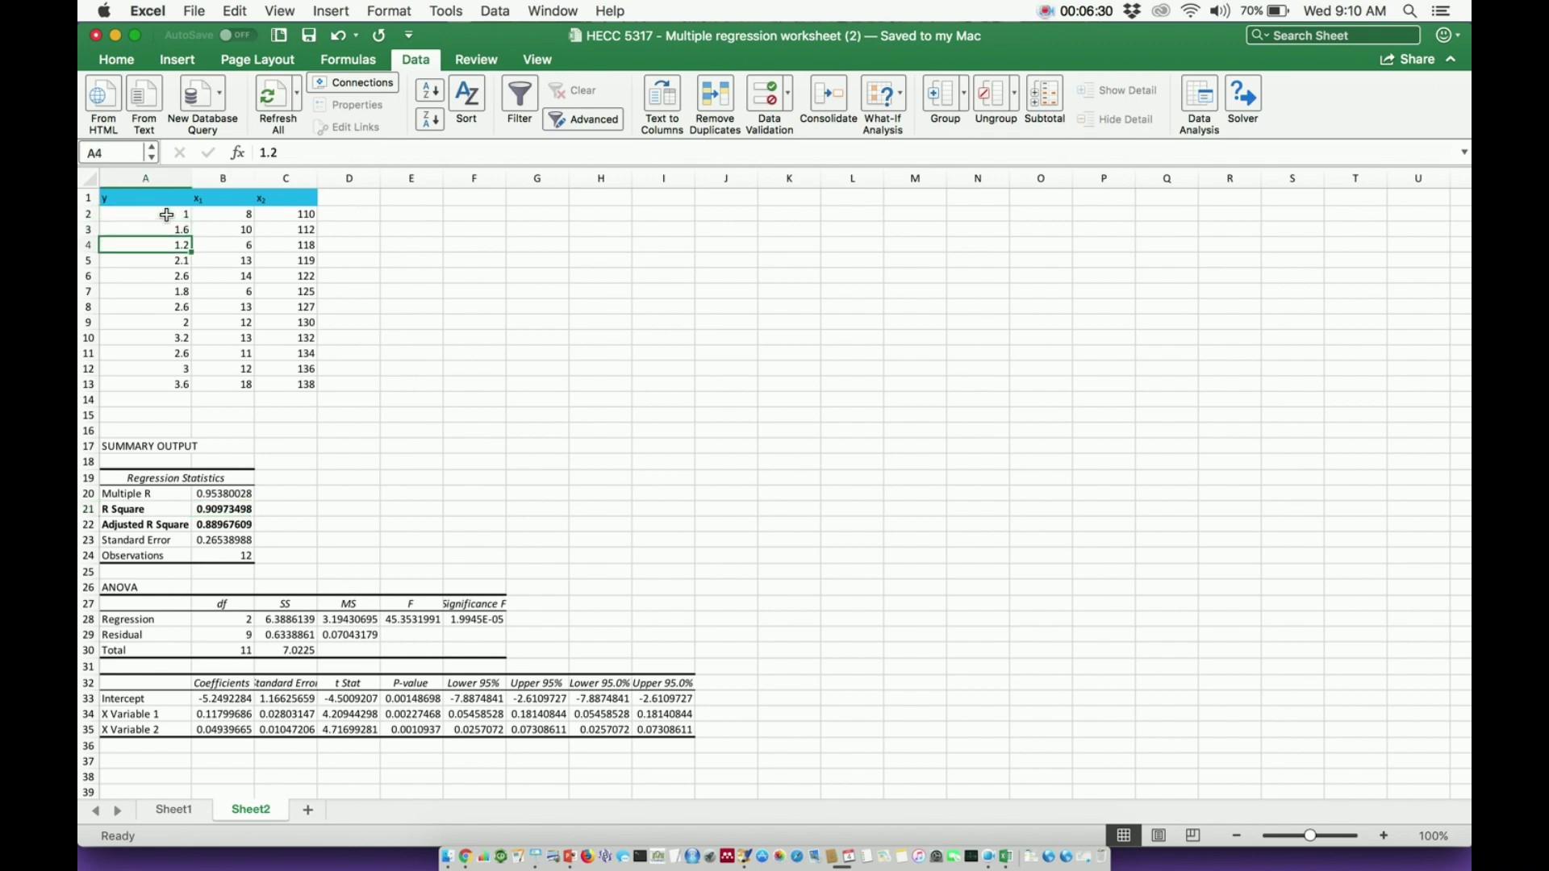
key(Down)
key(Down)
key(Down)
key(Down)
key(Down)
key(Down)
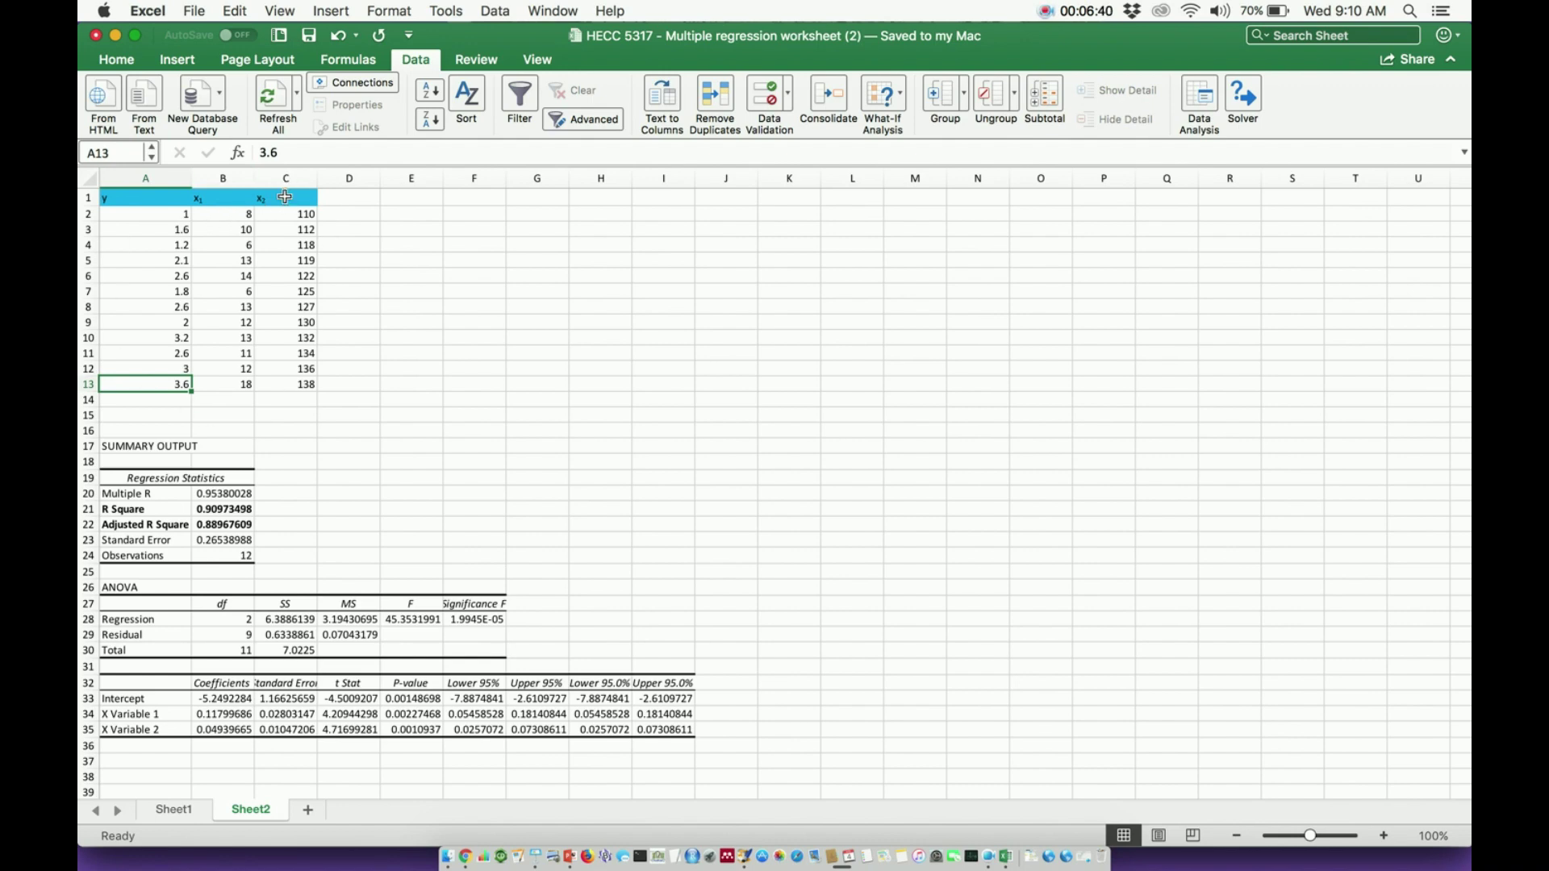
click(270, 509)
key(Left)
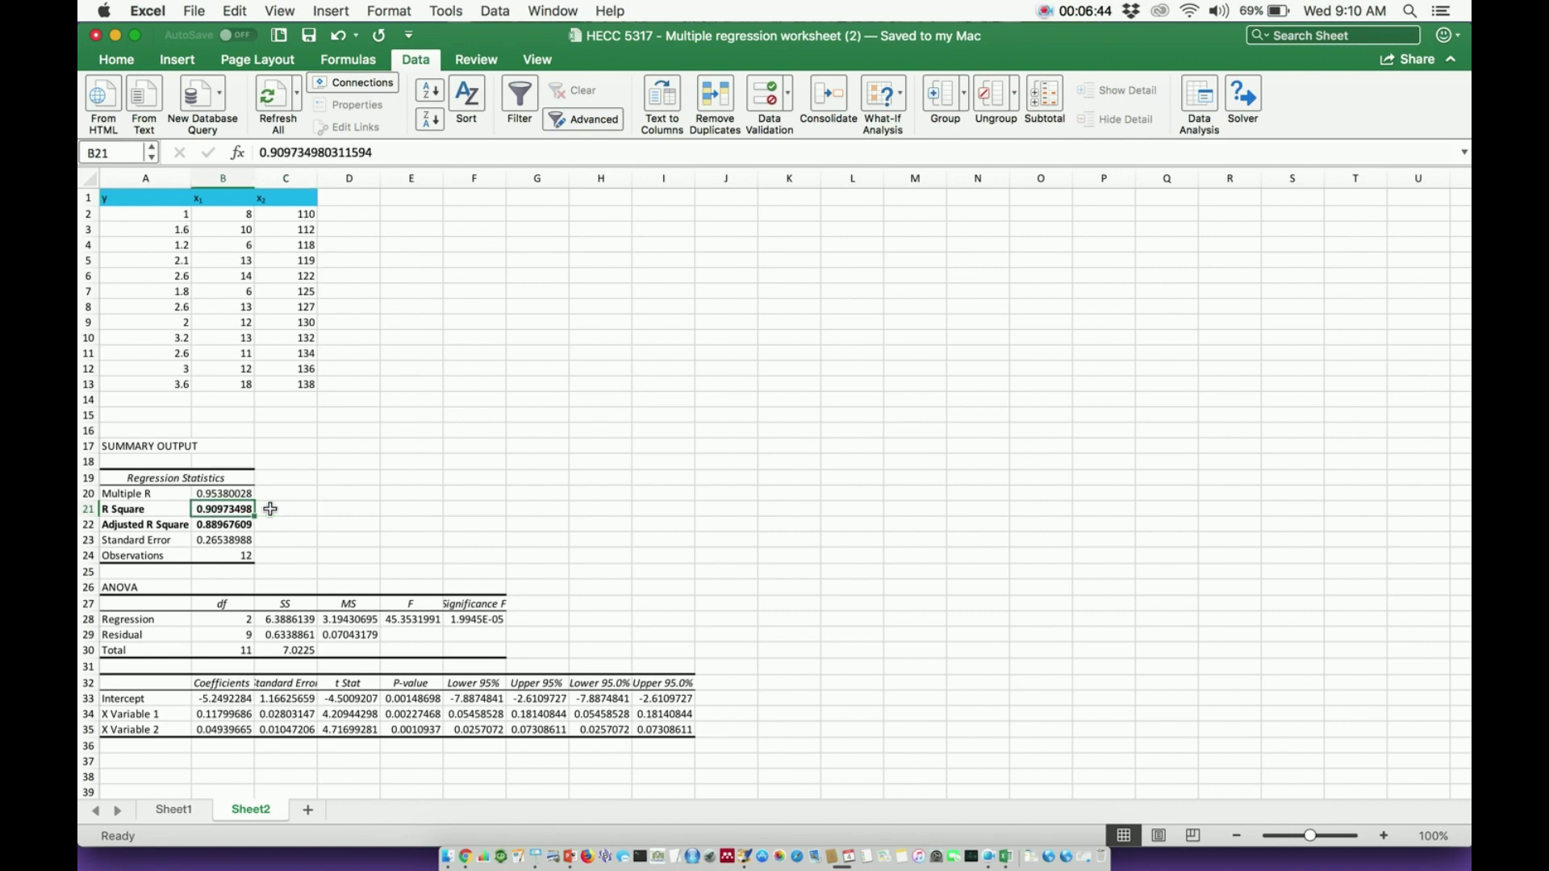
key(Down)
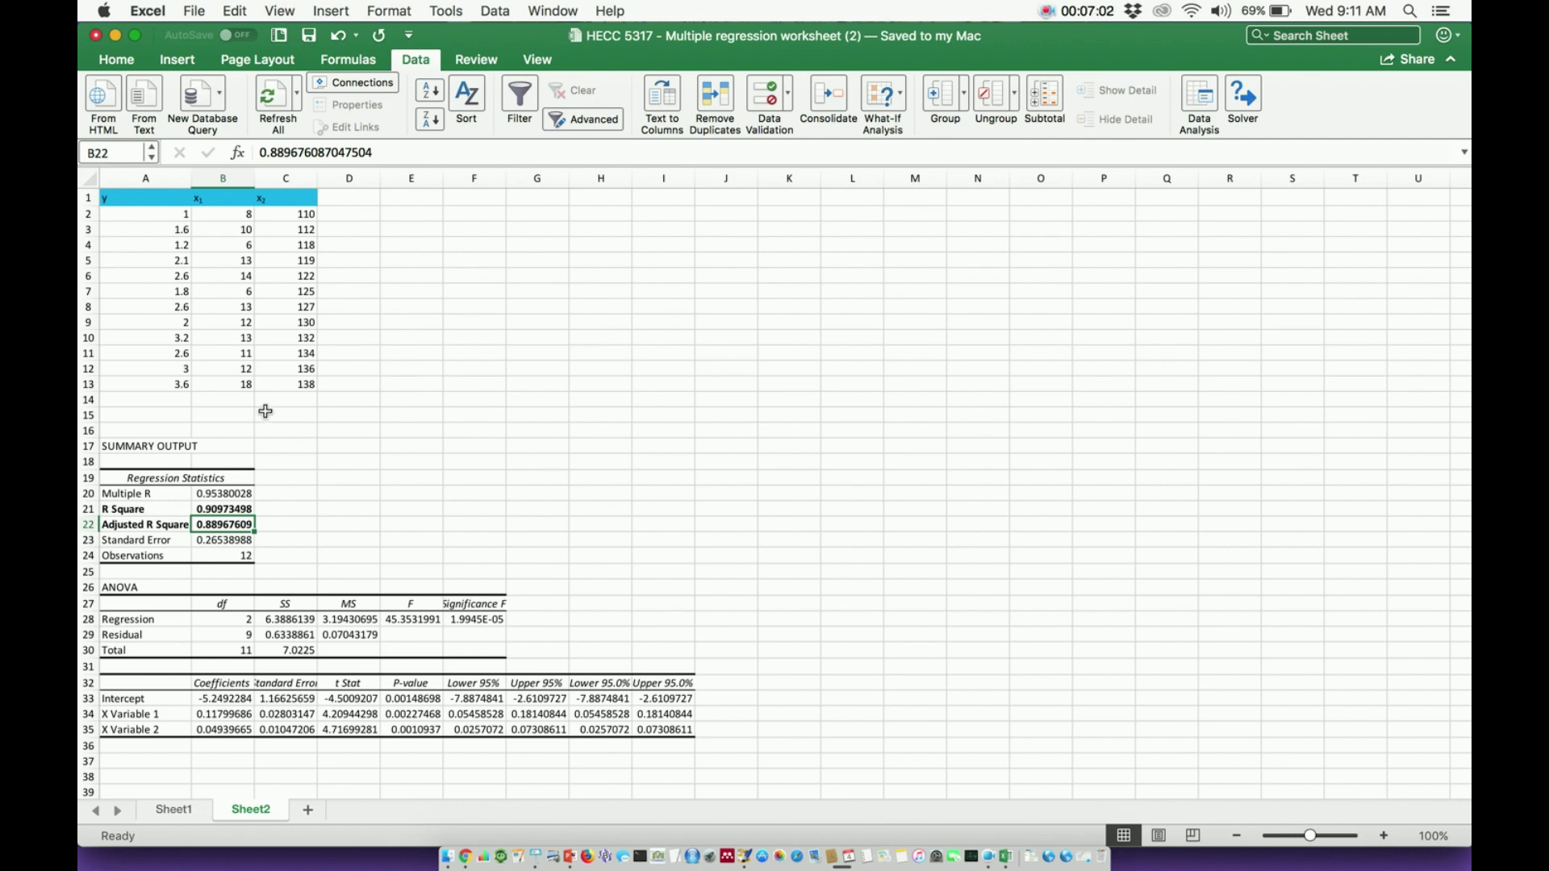
click(165, 397)
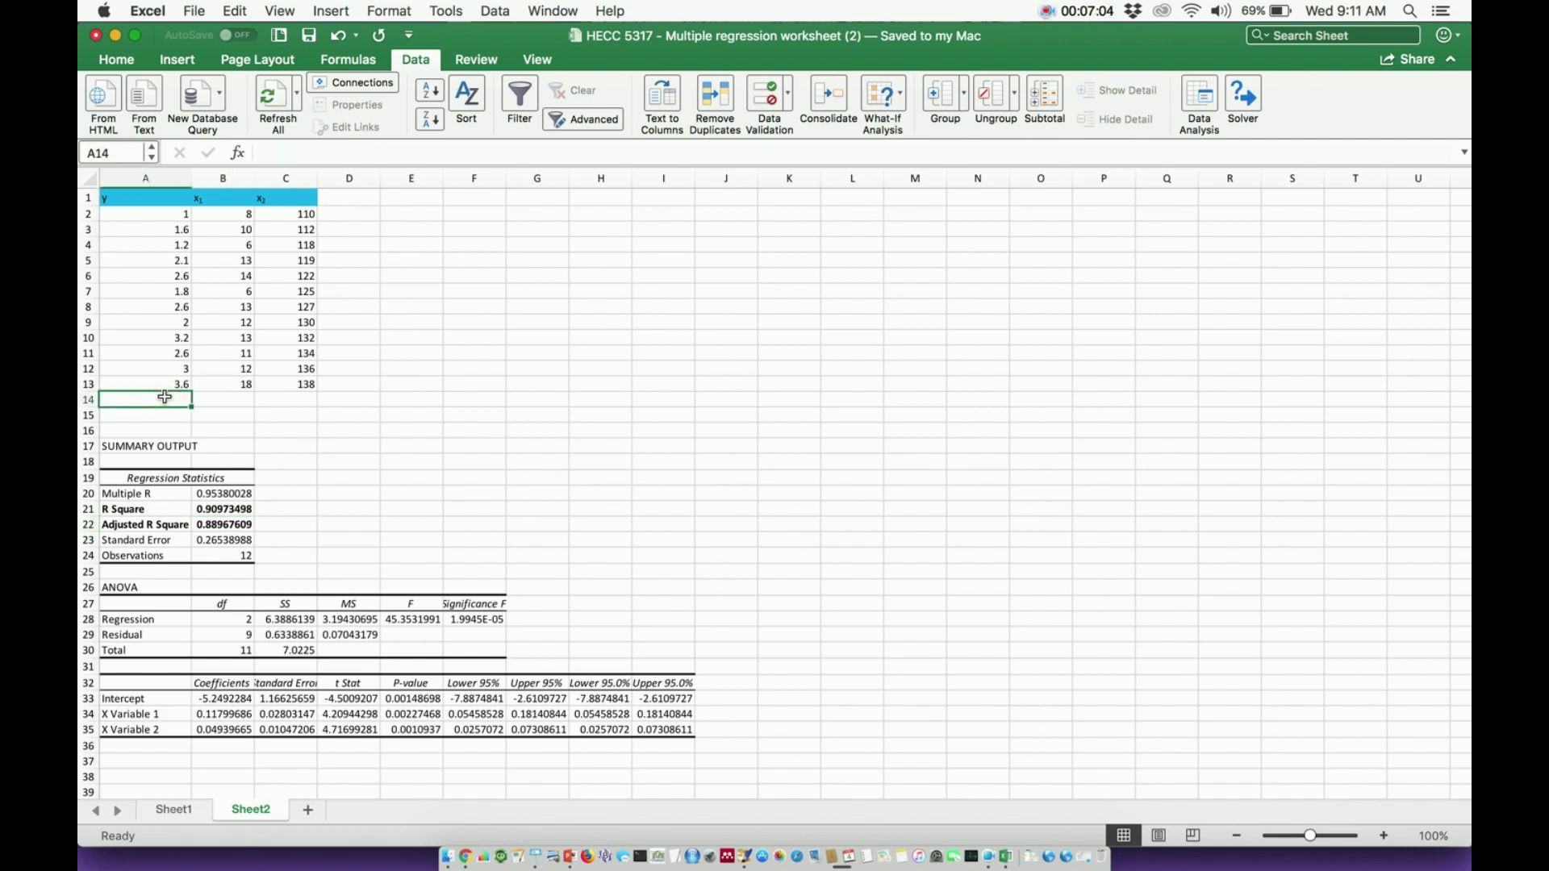
key(shift+Right)
key(shift+Right)
key(shift+Down)
key(shift+Down)
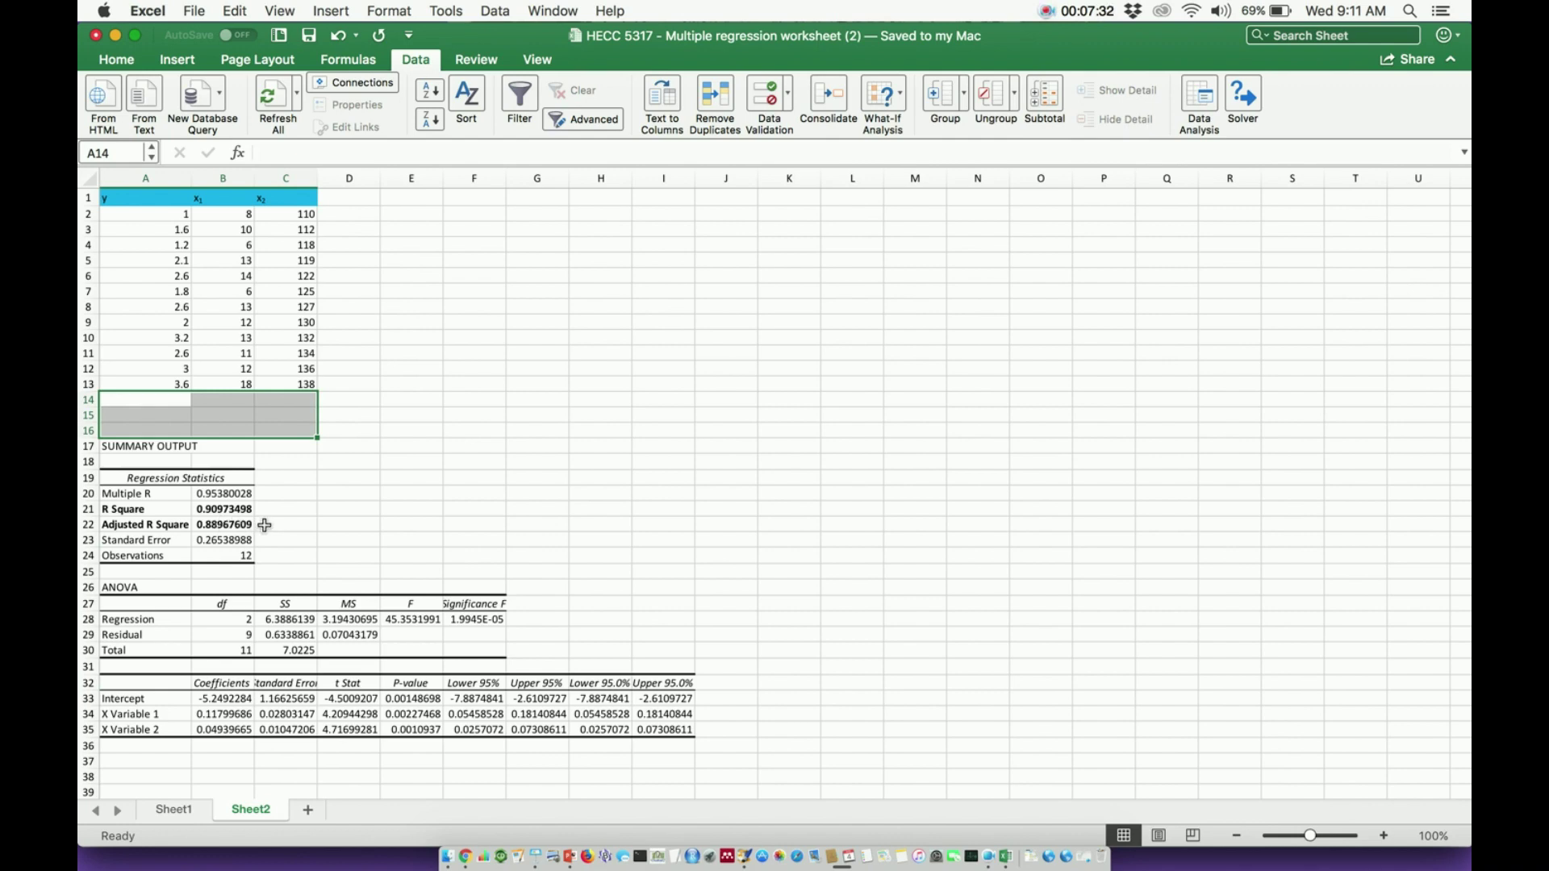
Step: Bold the ANOVA Significance F value 1.99452E-05
click(264, 525)
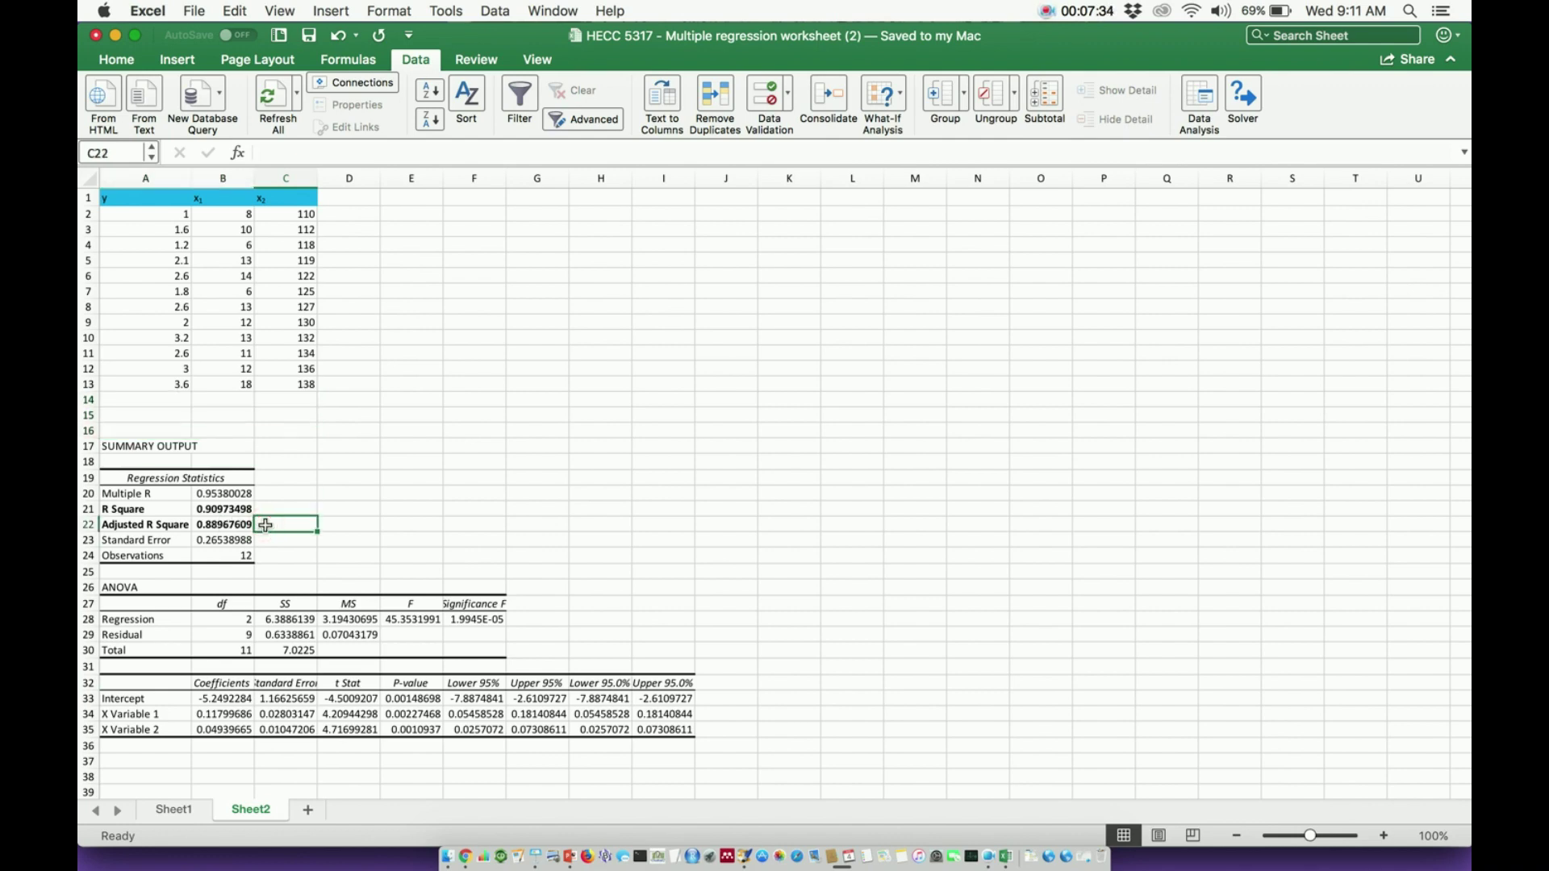
key(Down)
key(Down)
key(Down)
key(Down)
key(Down)
key(Down)
key(Down)
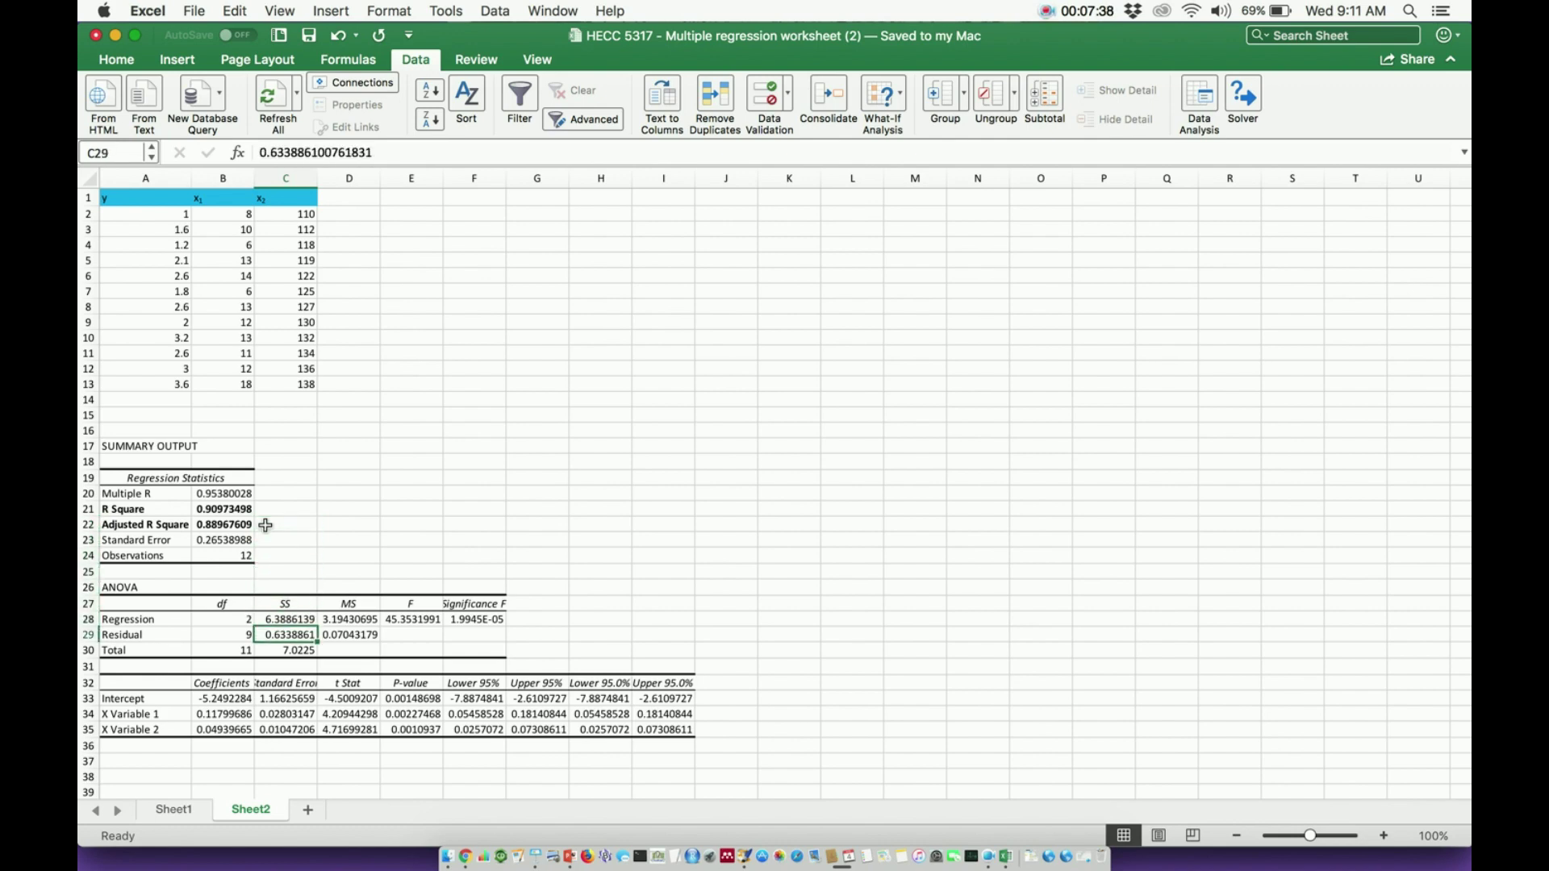
key(Up)
key(Left)
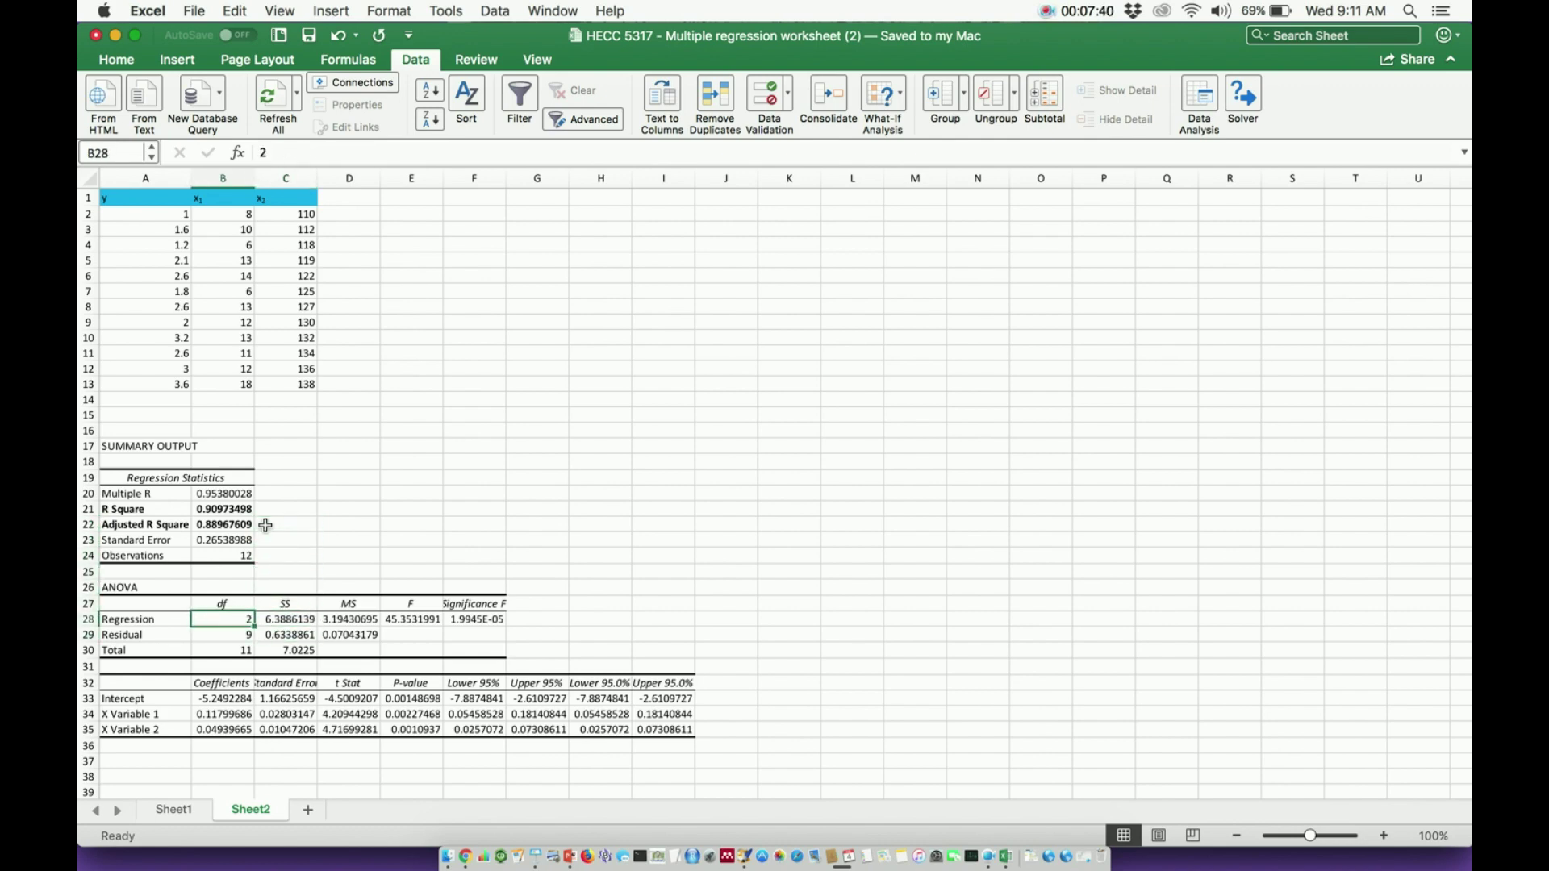
key(Right)
key(Right)
key(Right)
key(Right)
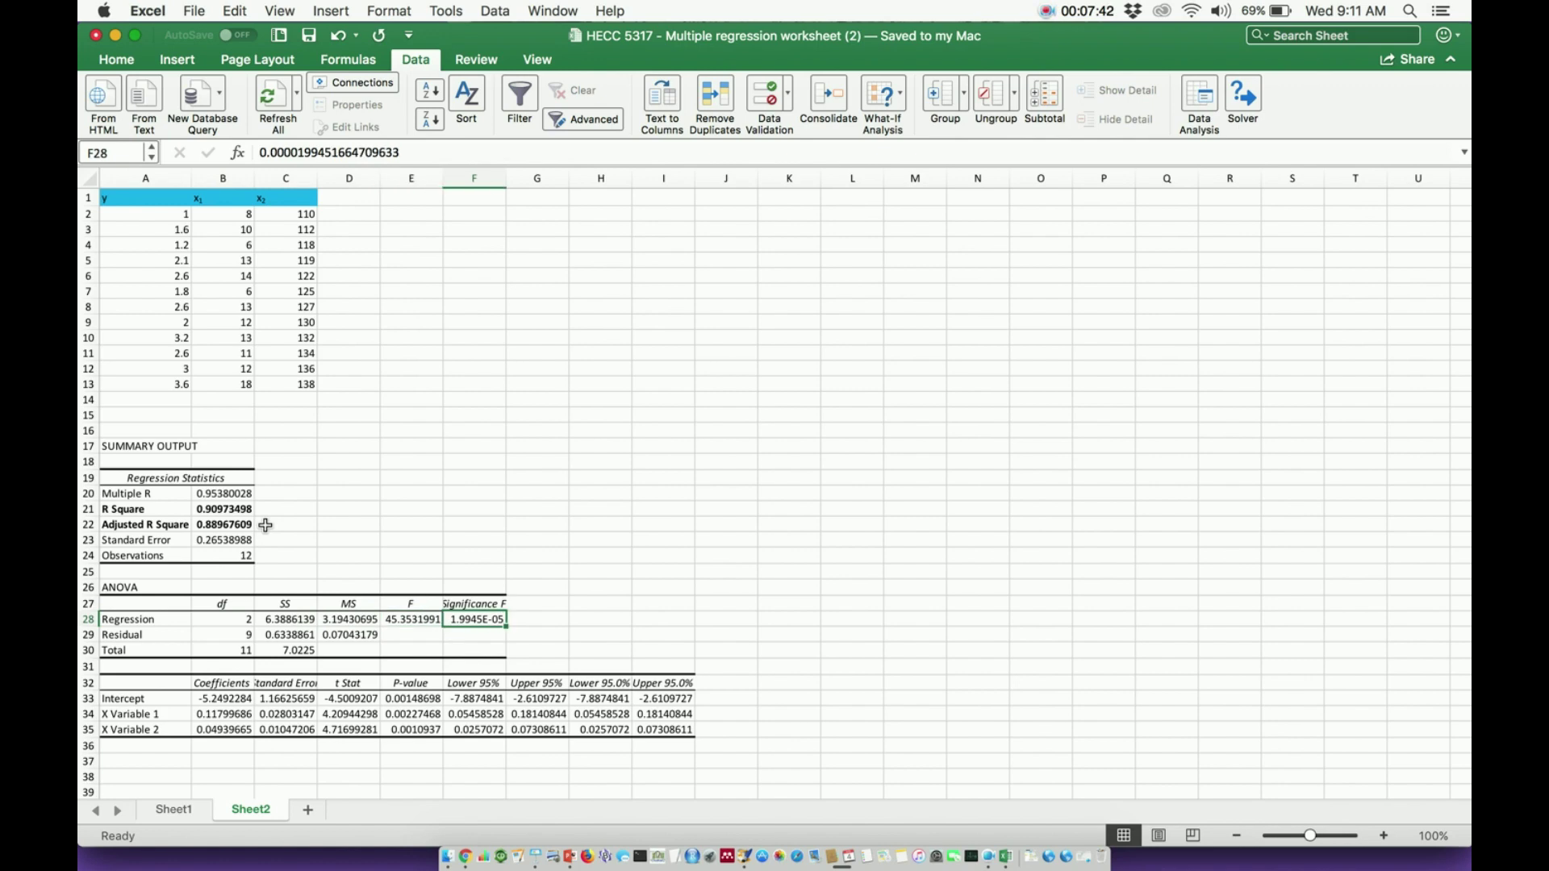
key(super+b)
Step: Widen column F and label the cell beside it 'p-value'
drag(507, 175, 523, 174)
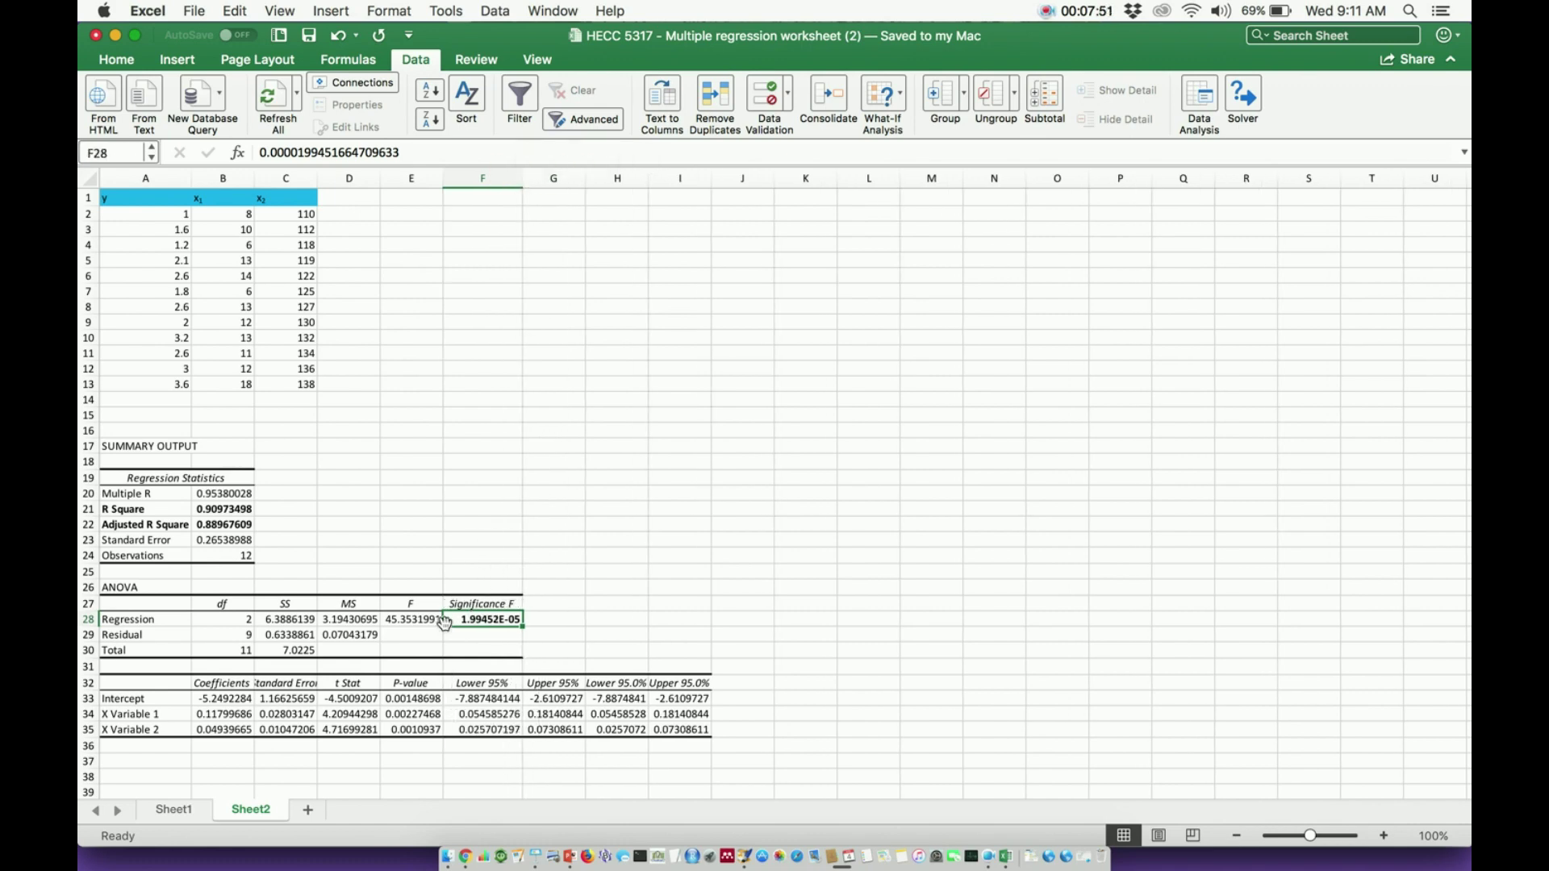
click(548, 618)
text(p-value)
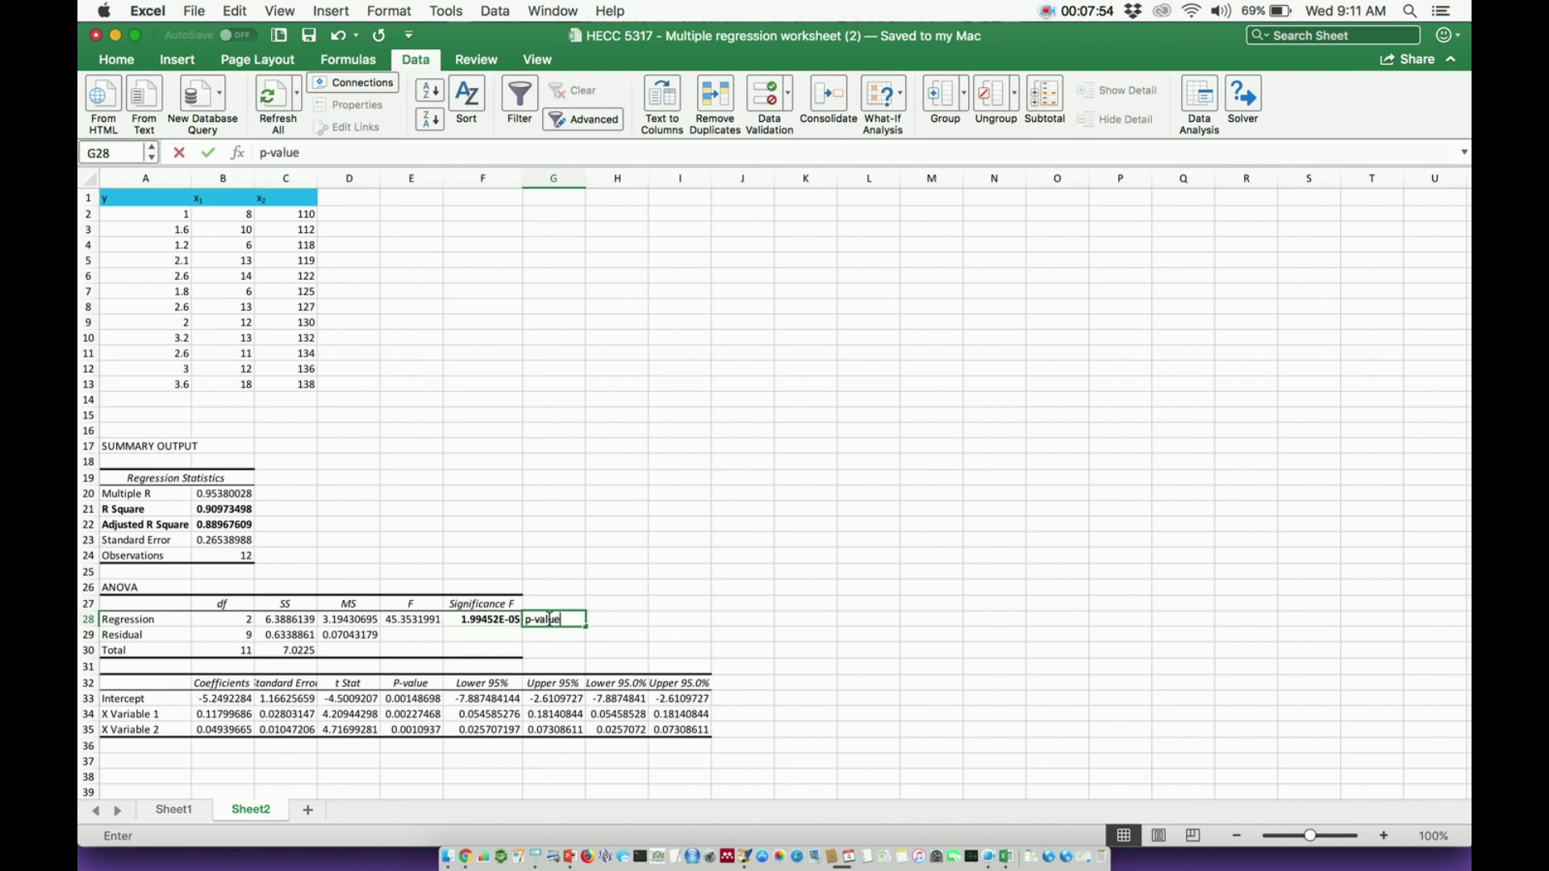
key(Return)
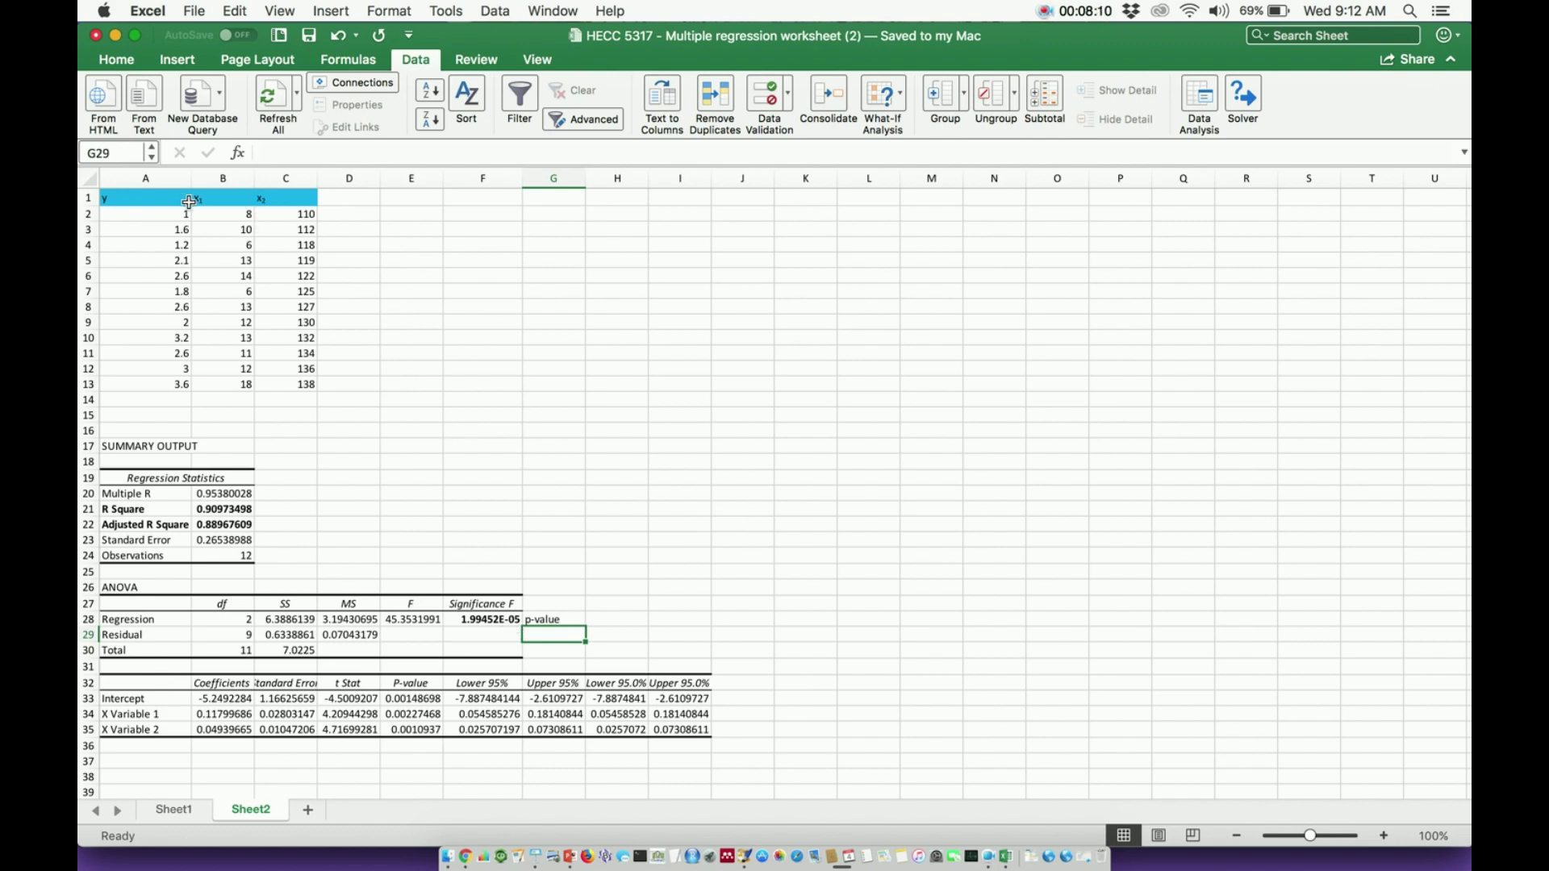
click(492, 621)
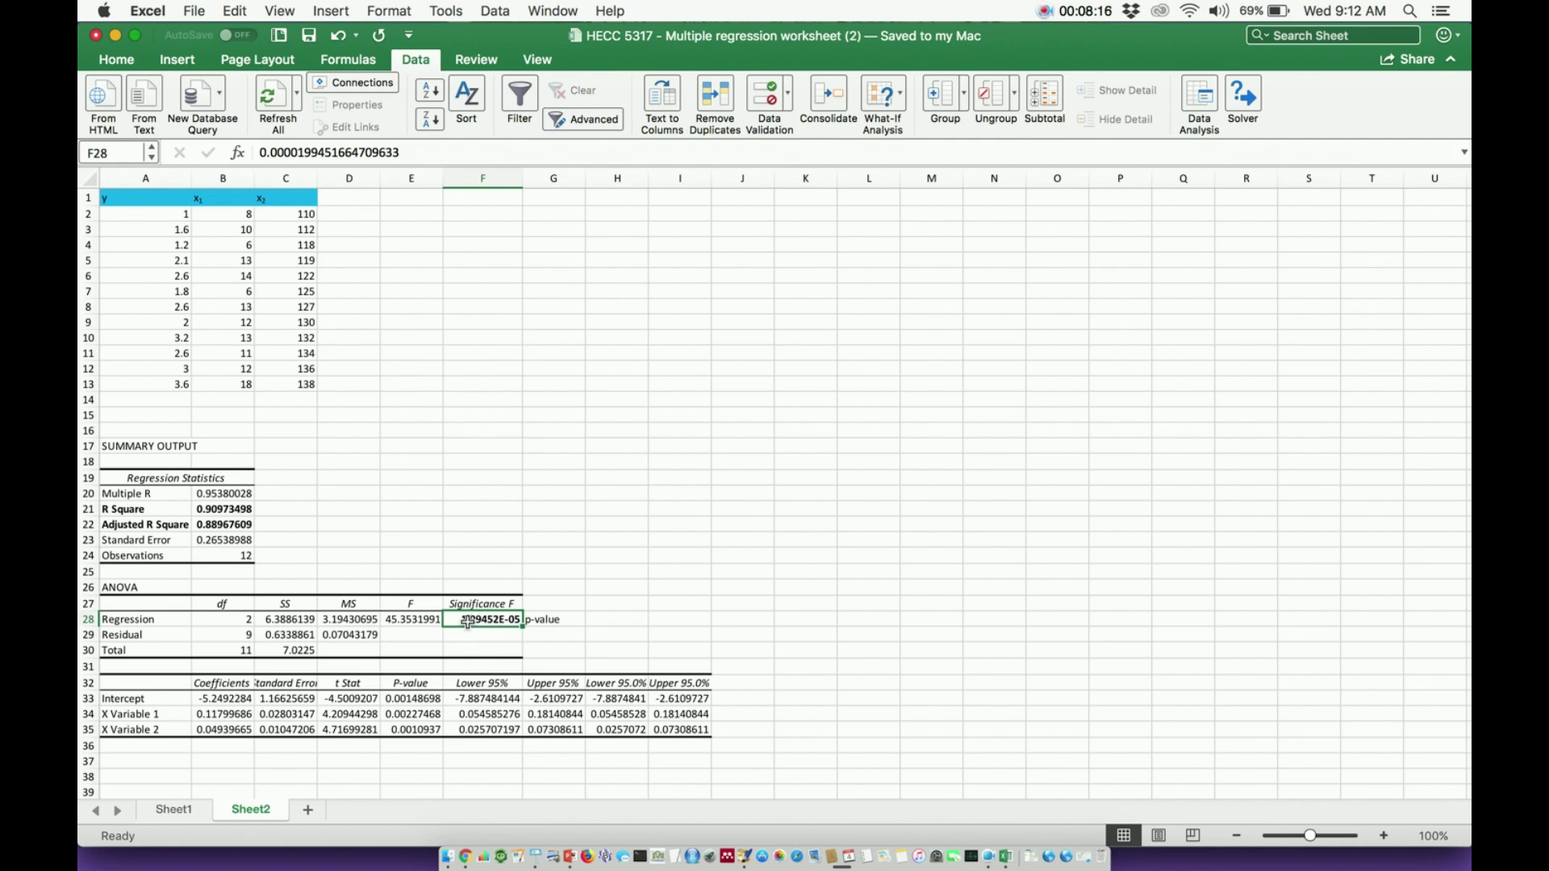
click(406, 619)
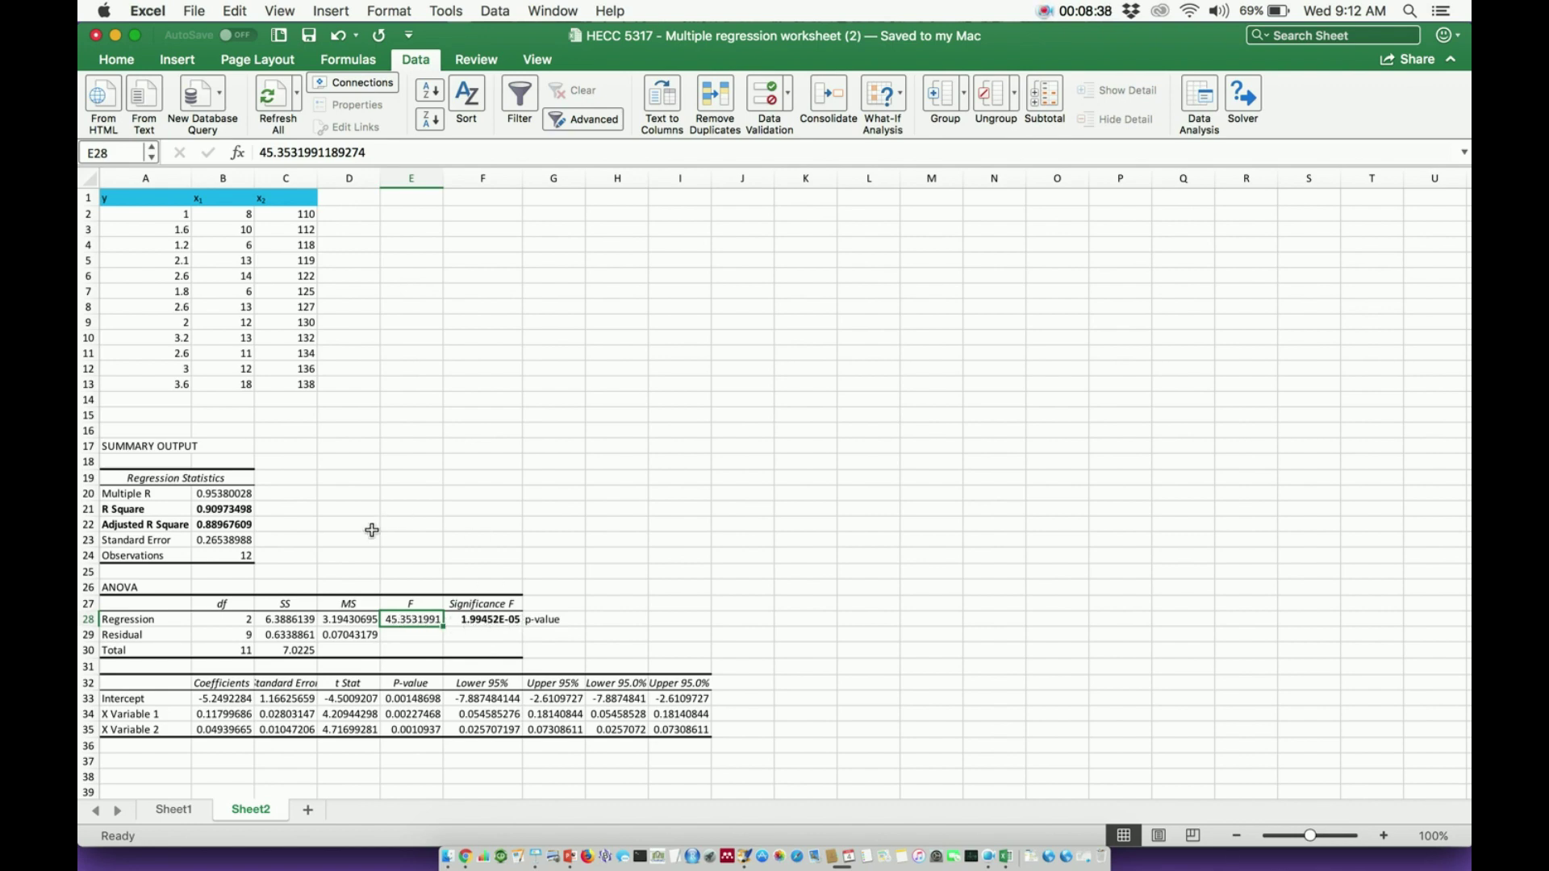
click(216, 683)
key(Down)
key(Down)
key(Down)
key(Right)
key(Right)
key(Left)
key(Left)
key(Left)
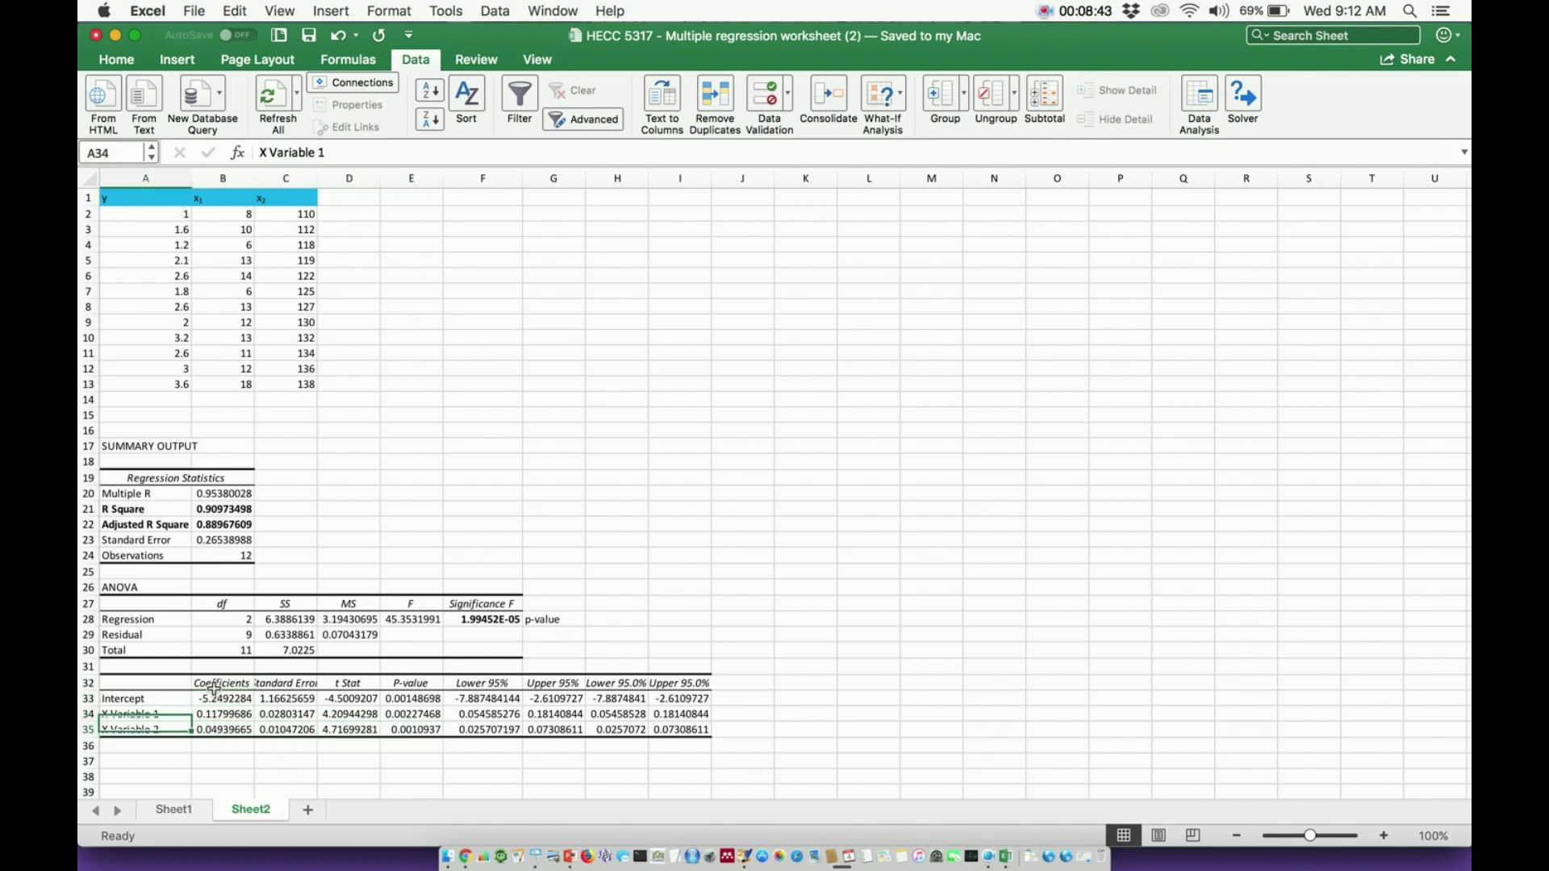
key(Up)
key(Up)
key(Right)
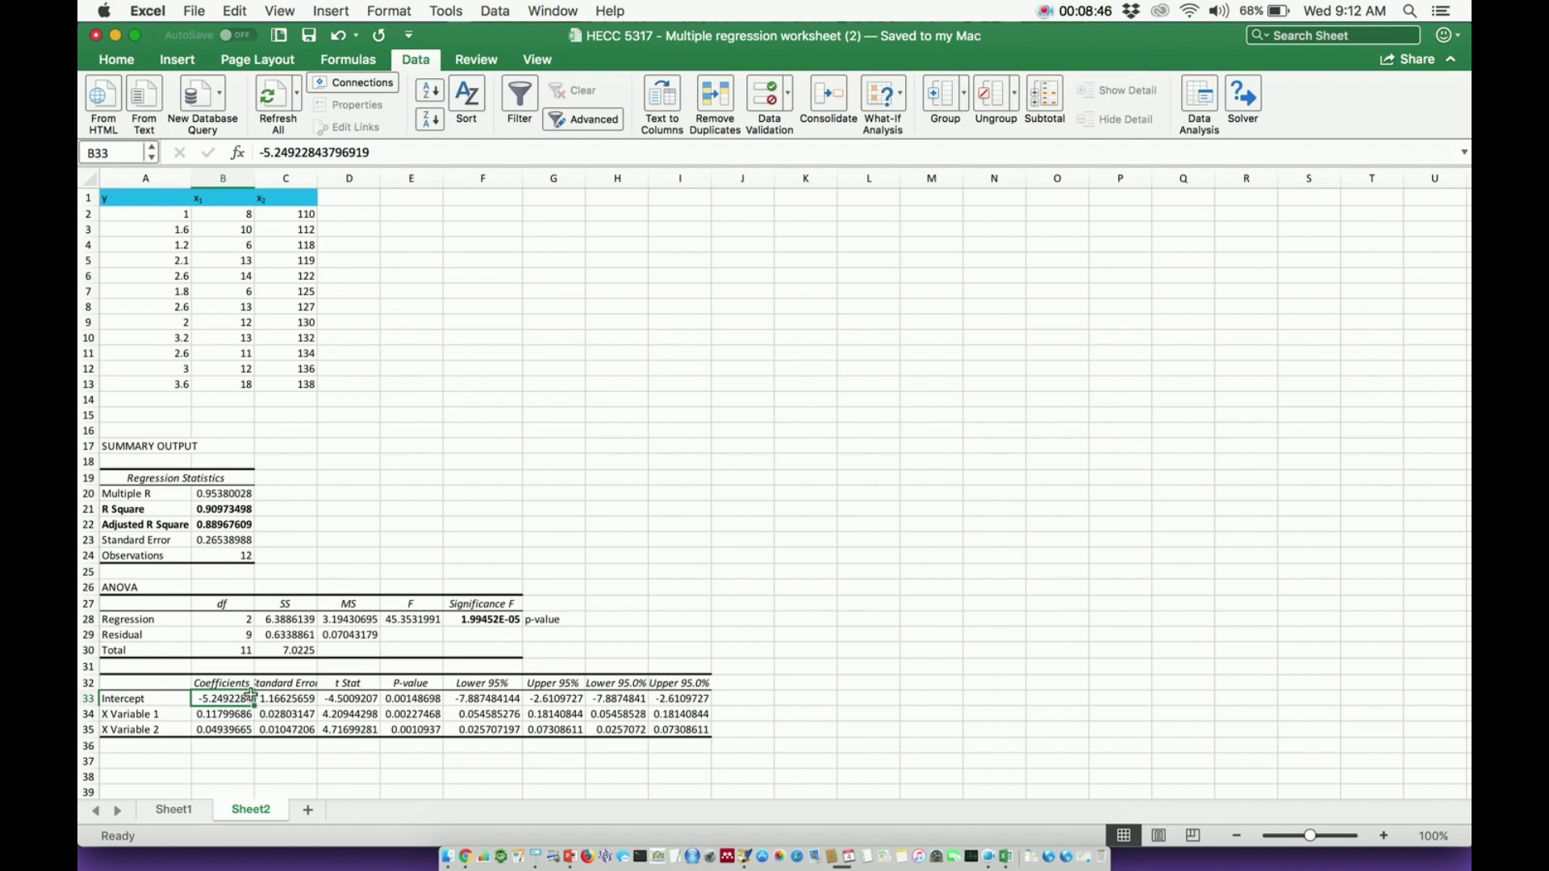
click(633, 495)
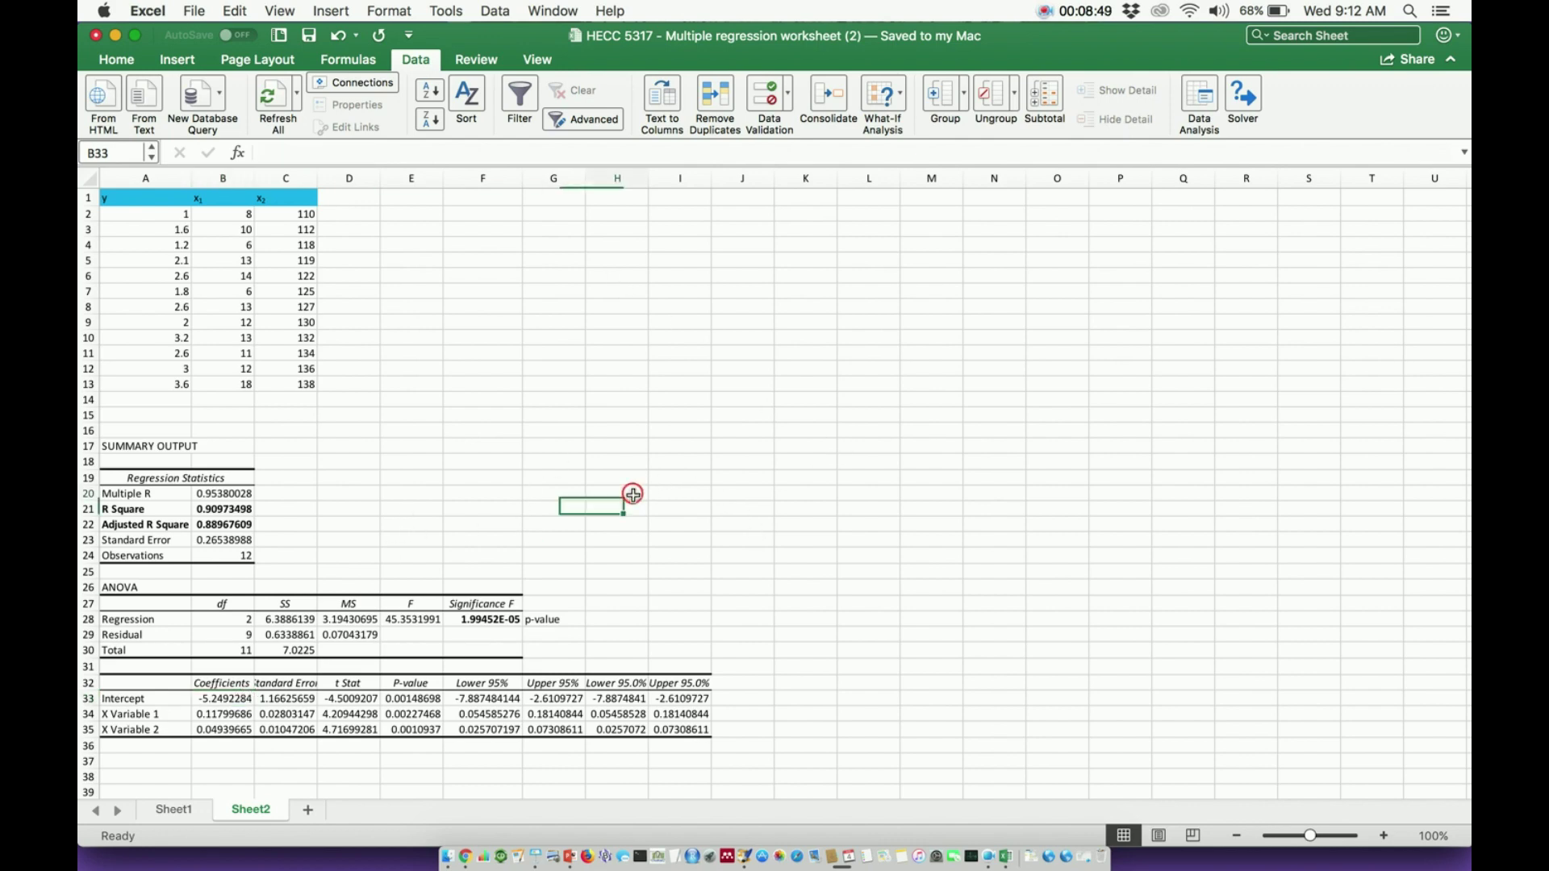
Step: Merge and center H20:L20 and type 'y=' into it
key(shift+Right)
key(shift+Right)
key(shift+Right)
key(shift+Right)
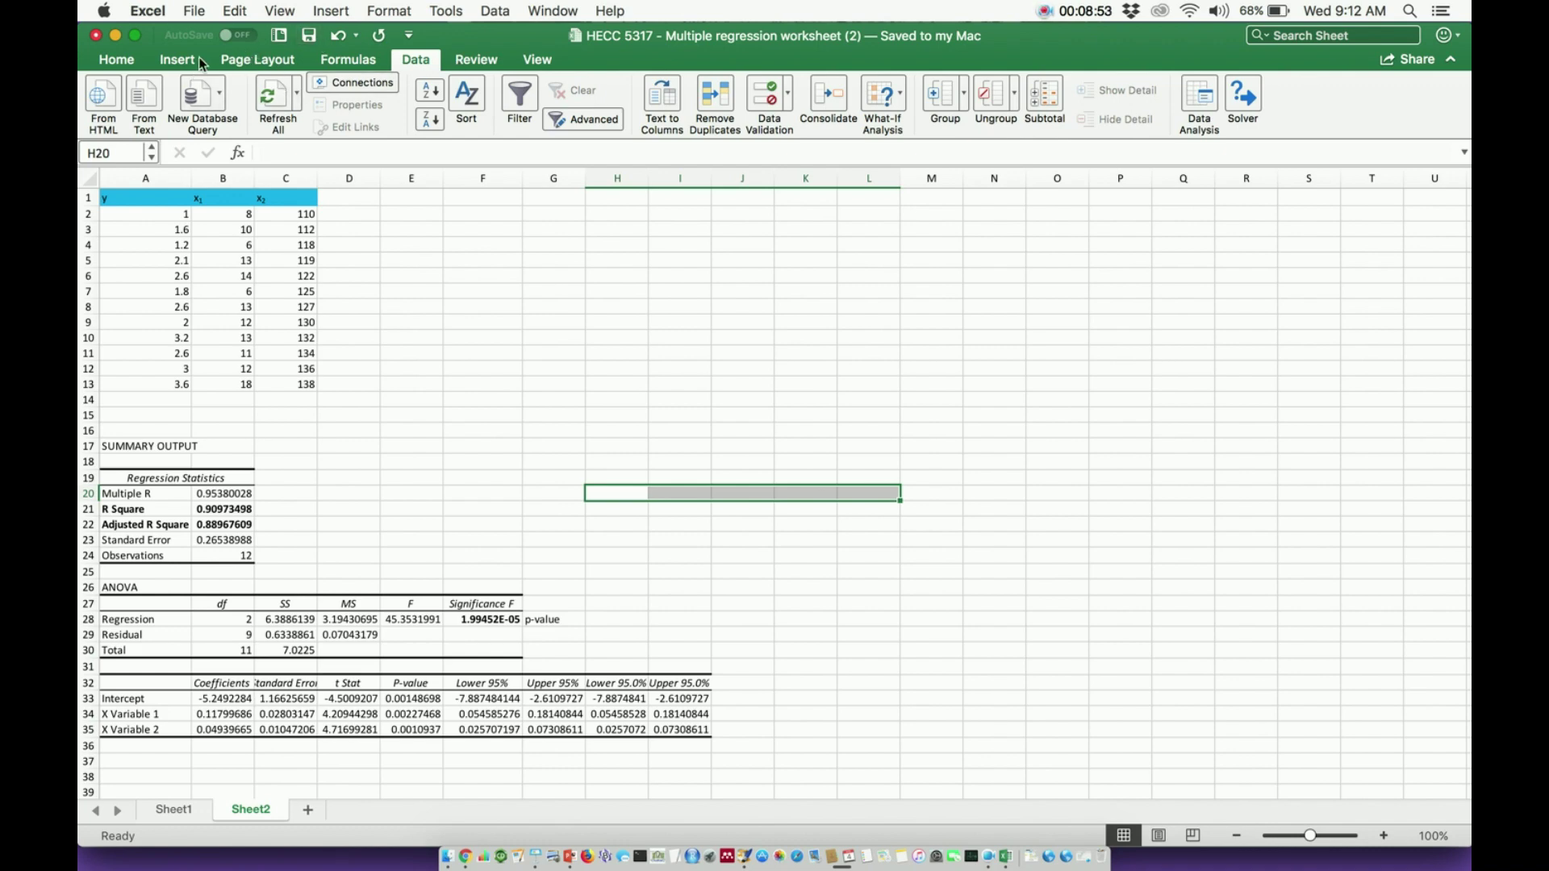
click(121, 60)
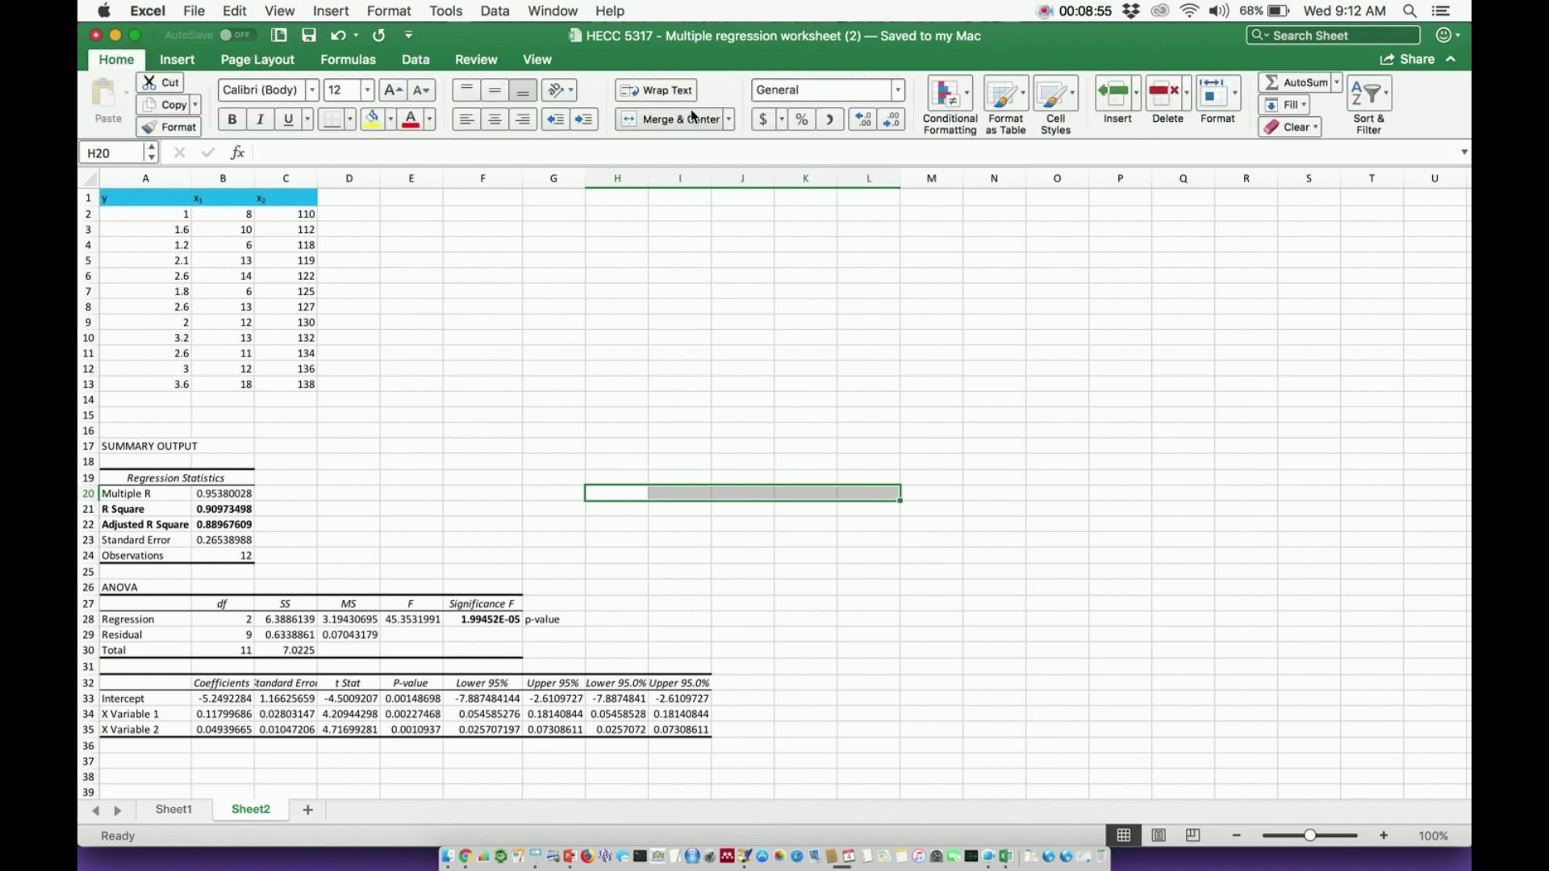
click(664, 121)
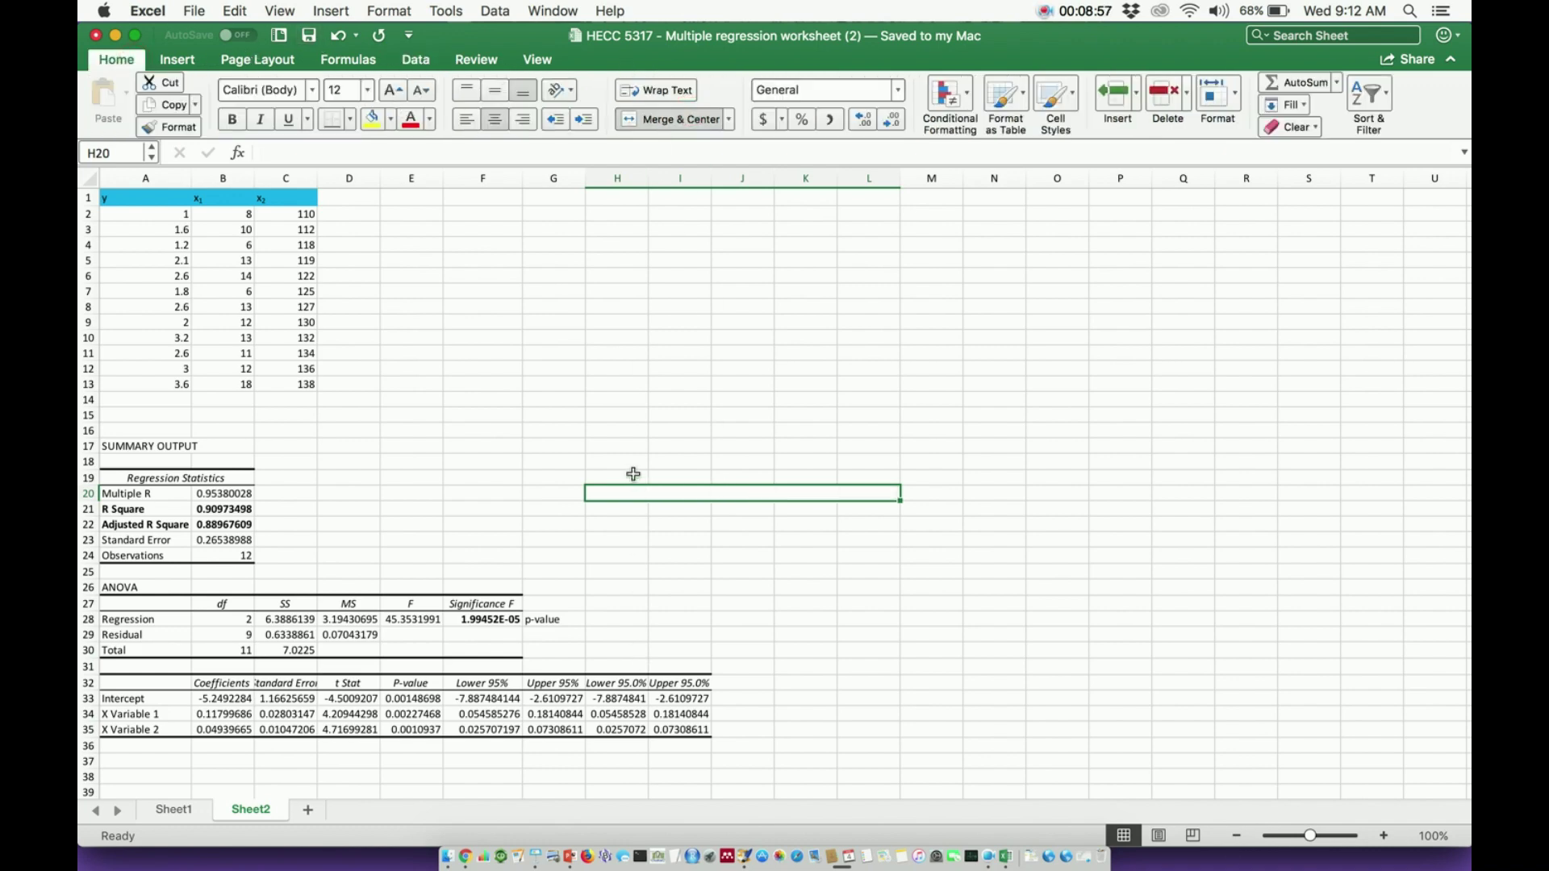
click(575, 151)
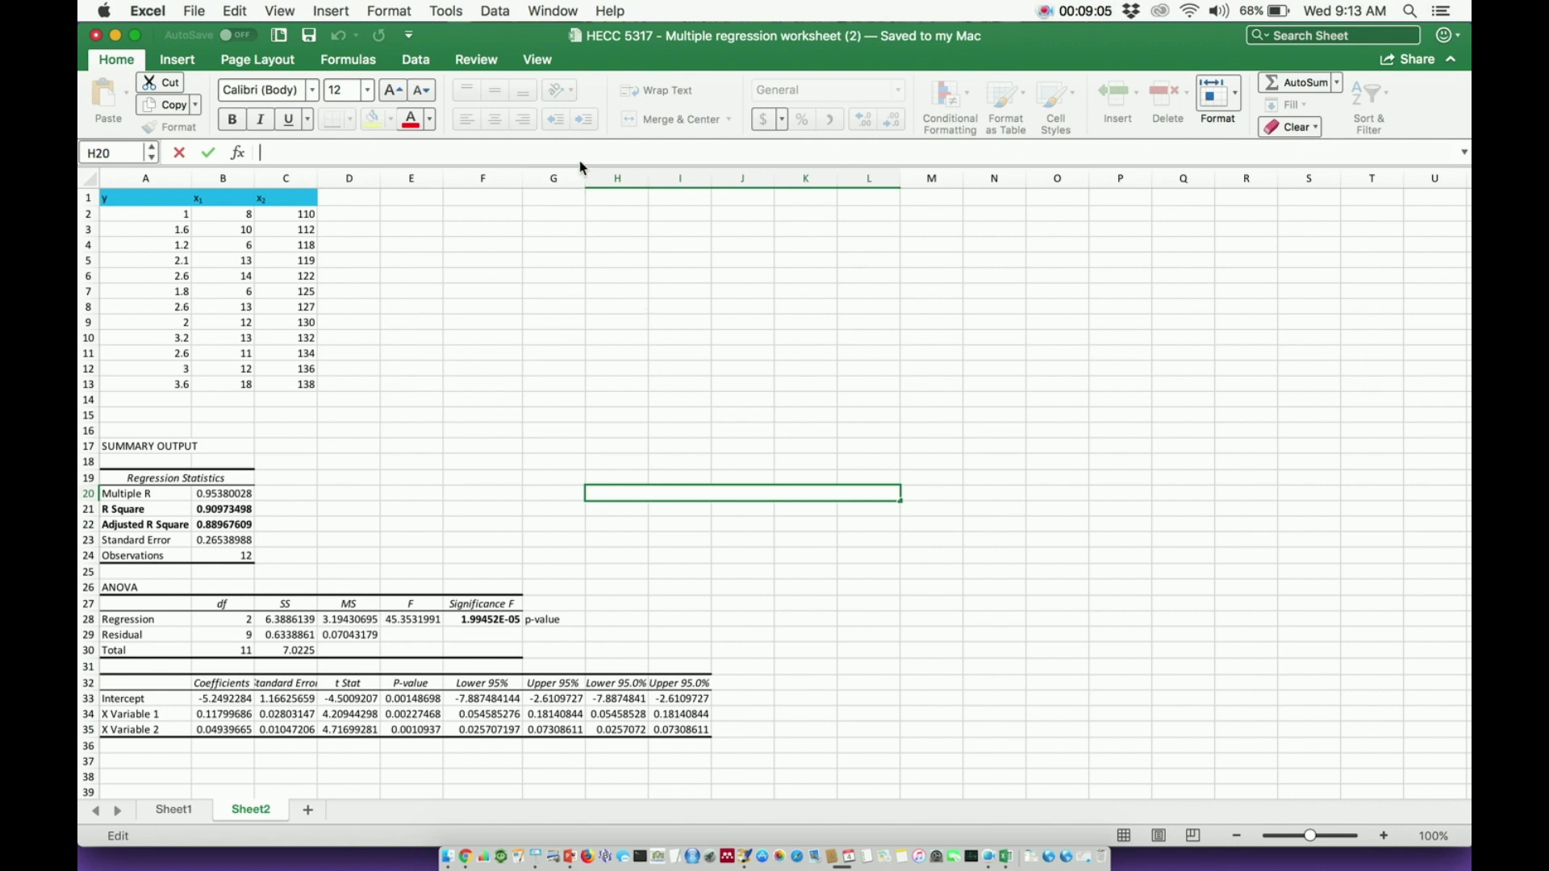
text(y=)
Step: Bold the X Variable 1 and X Variable 2 coefficients, then select the intercept
click(242, 717)
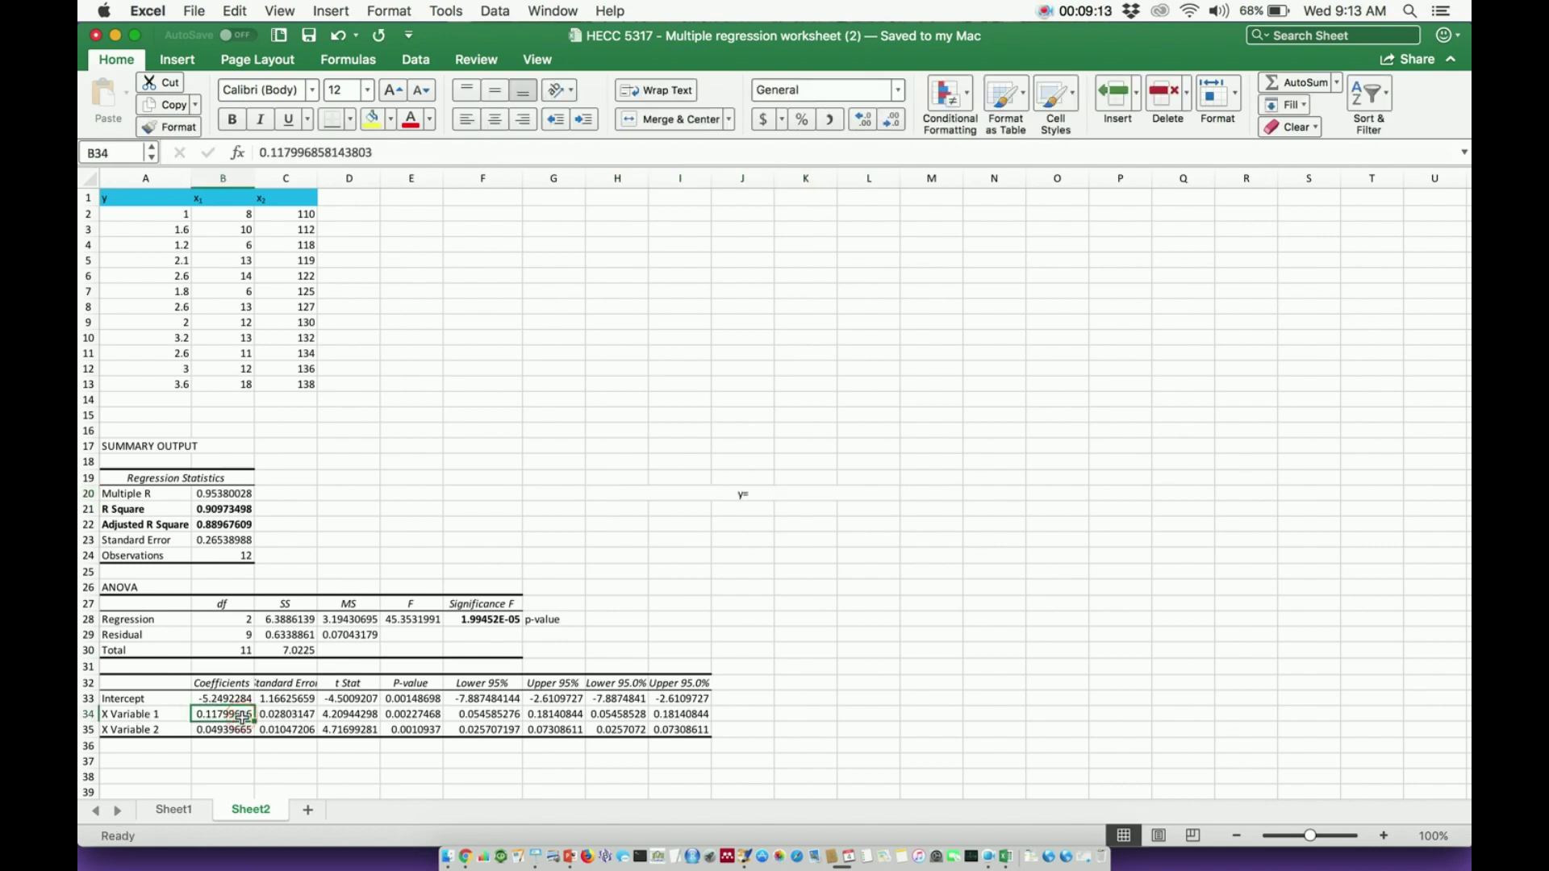
key(super+b)
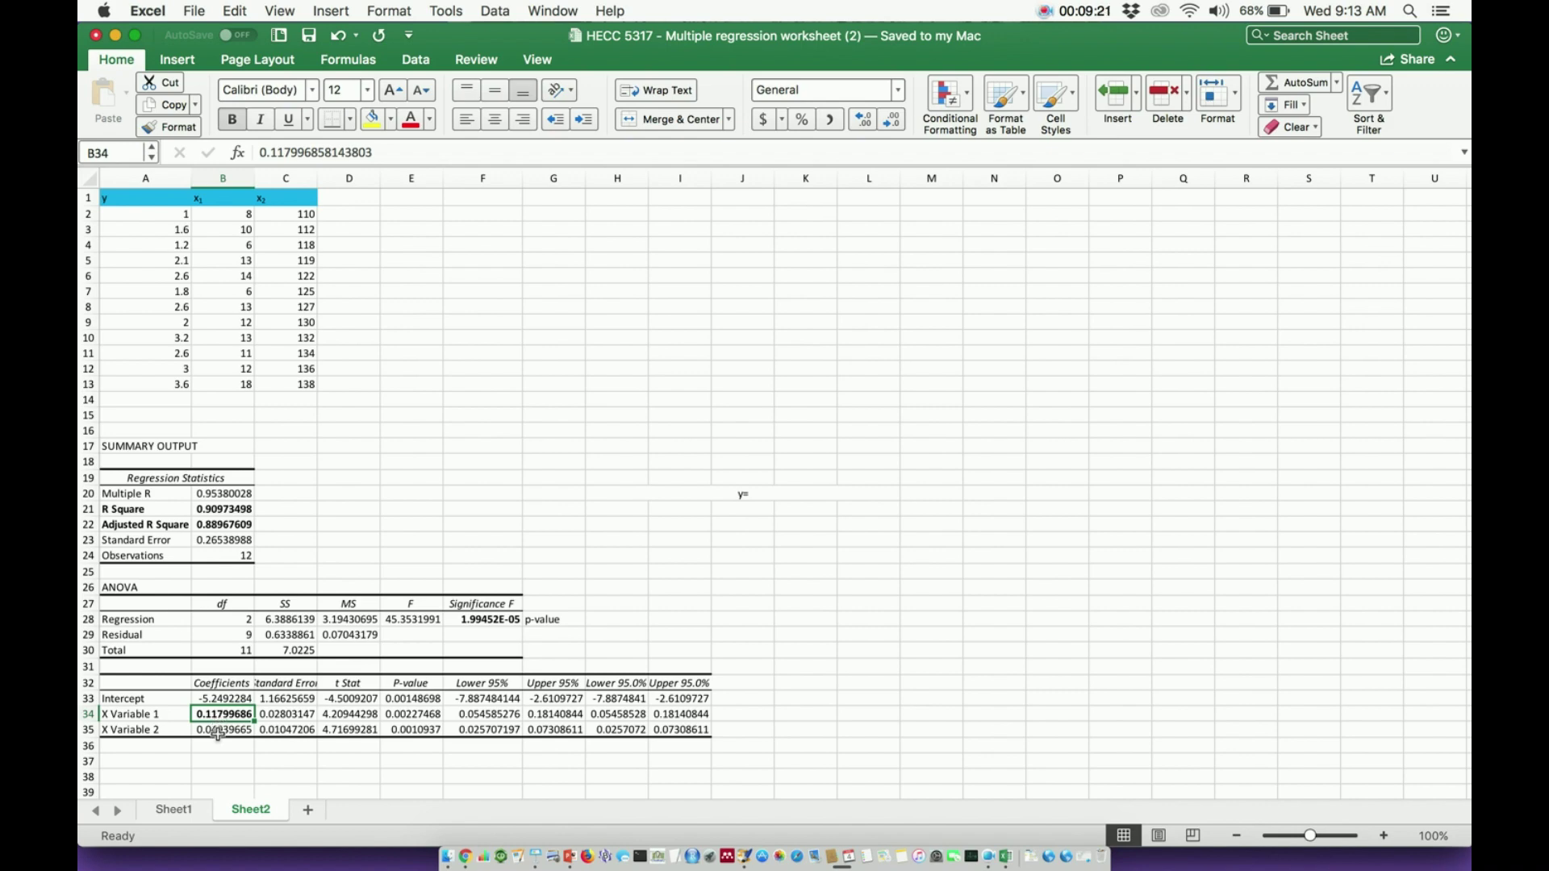
click(218, 734)
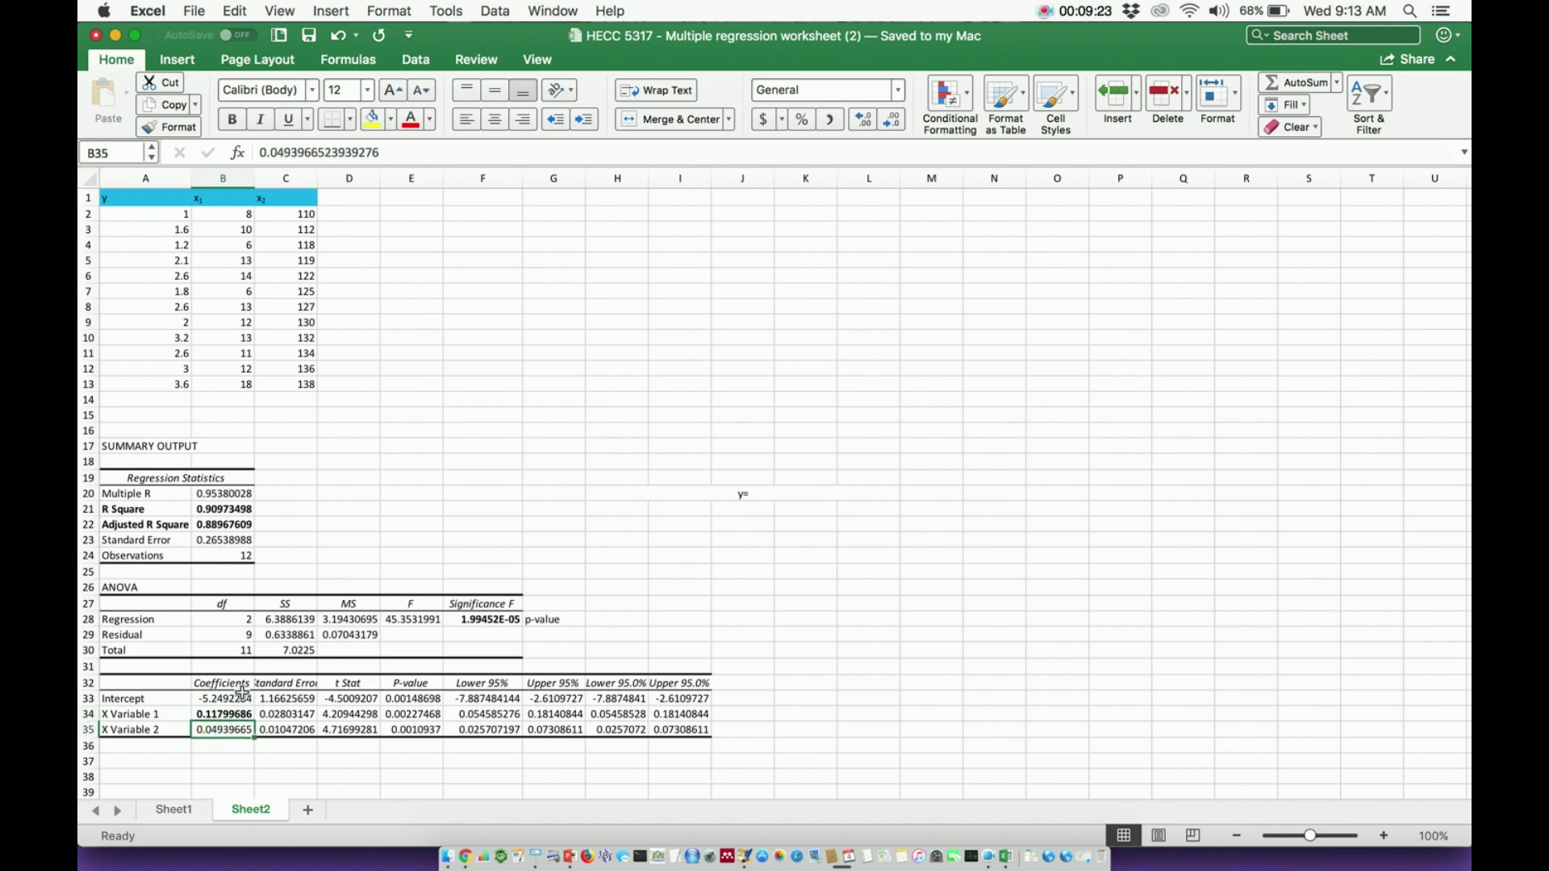
key(super+b)
click(223, 698)
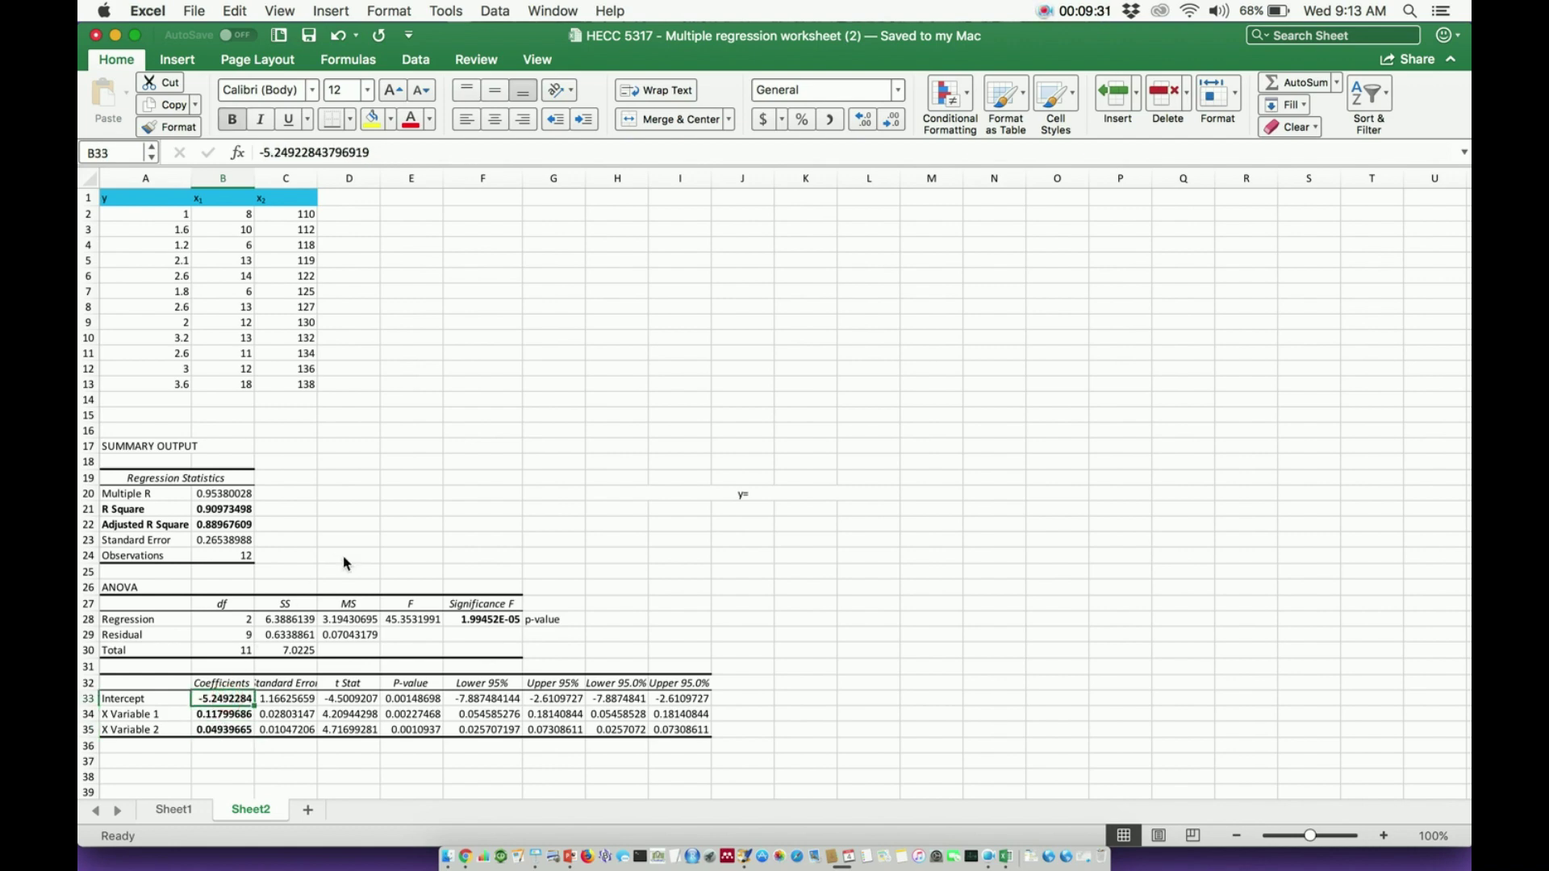
Step: Complete H20 as 'y= 0.118X1 + 0.049X2 -5.249' and make the equation bold
click(759, 495)
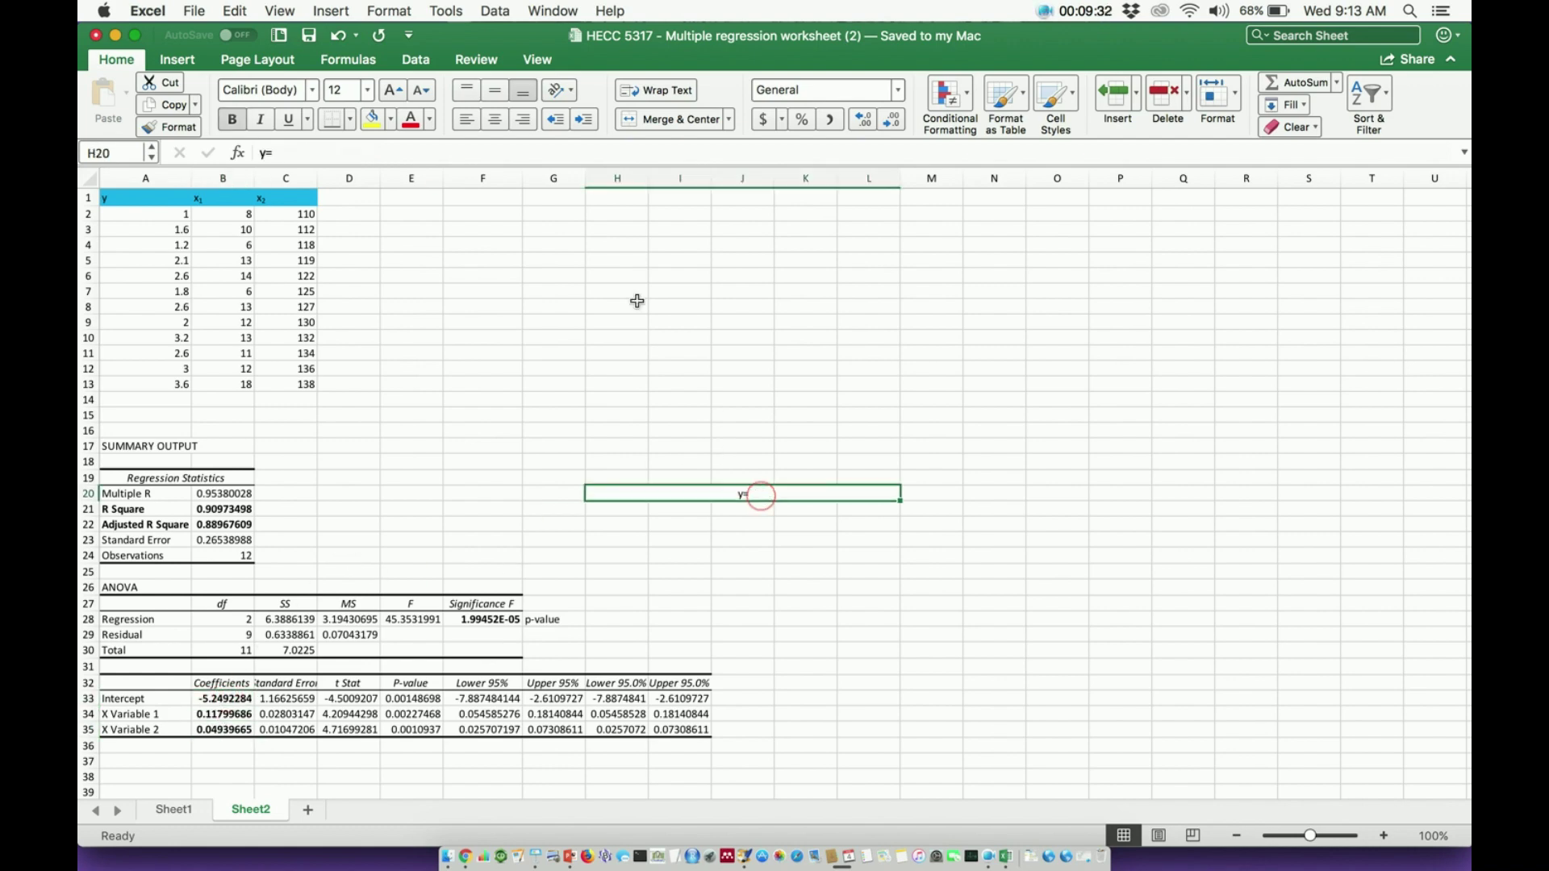
click(537, 153)
text(0.118)
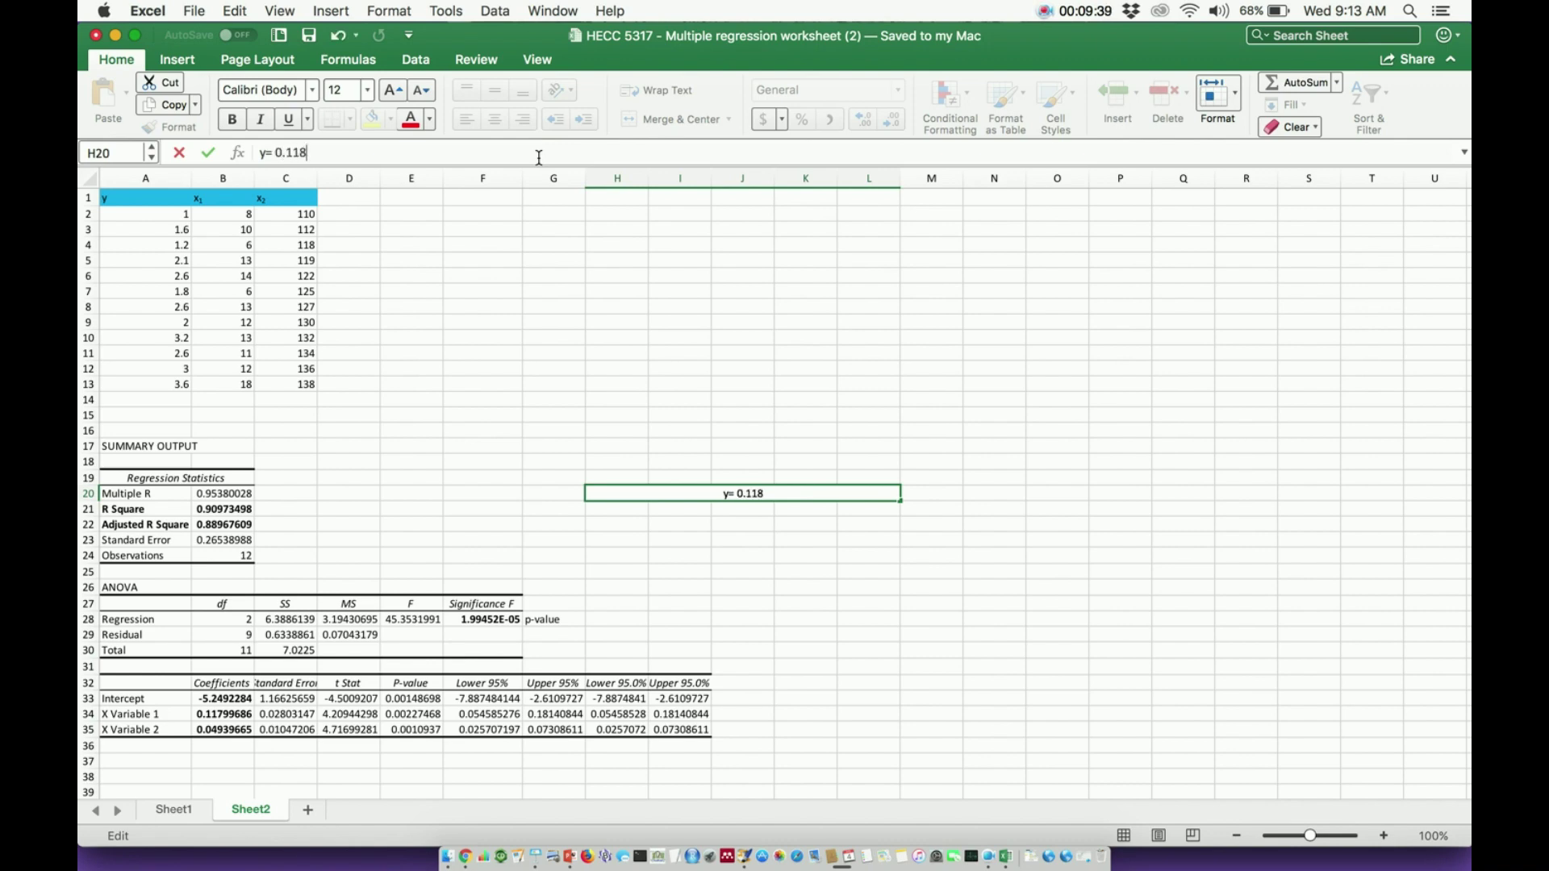
text(X1 + 0.049)
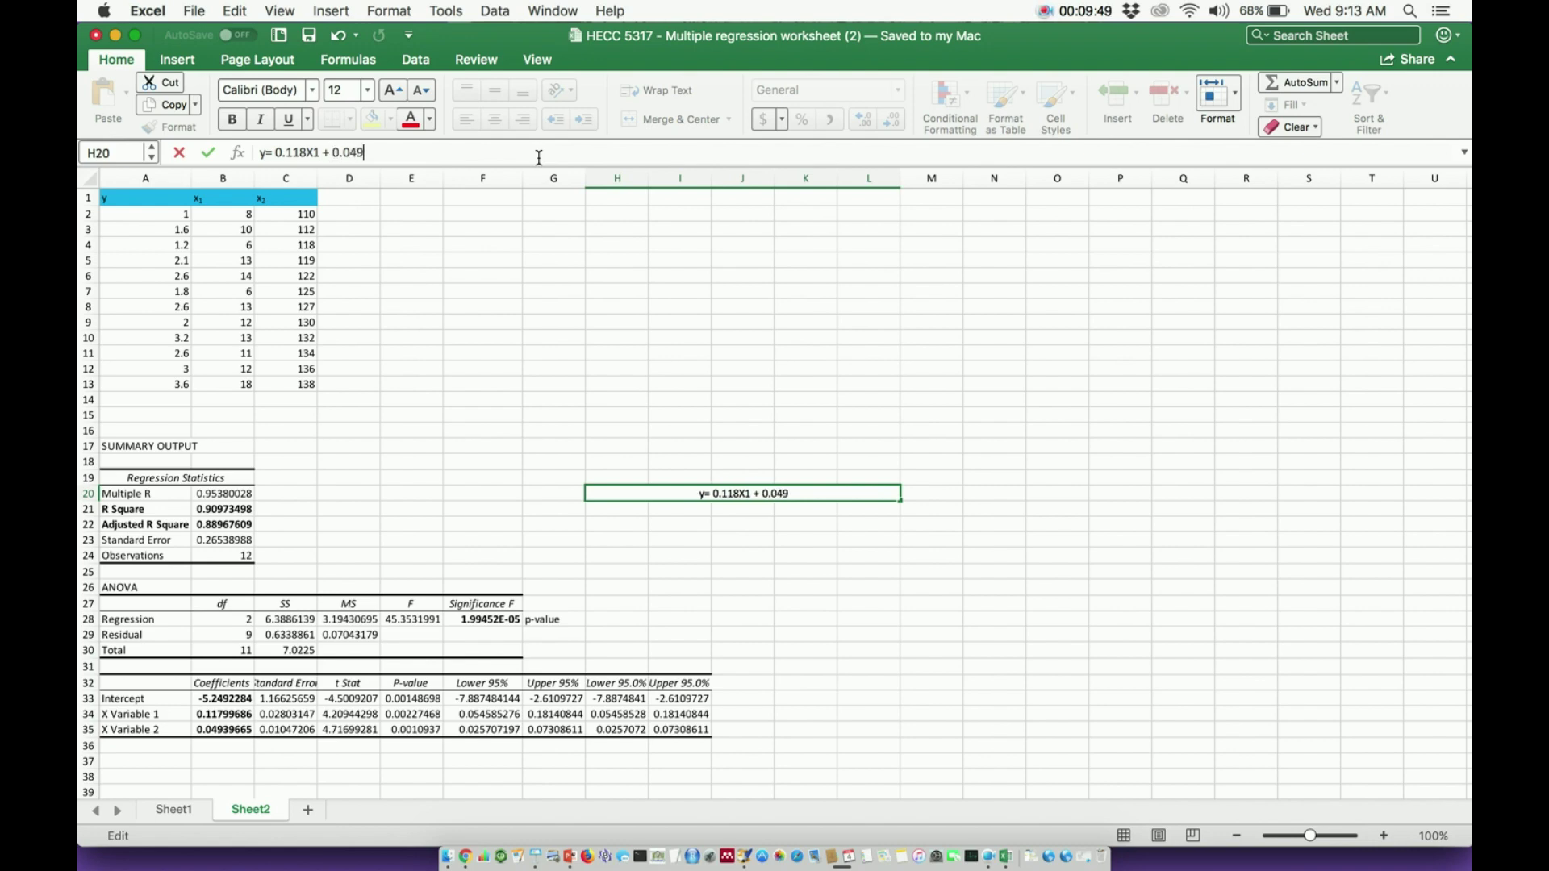
text(X2 -5)
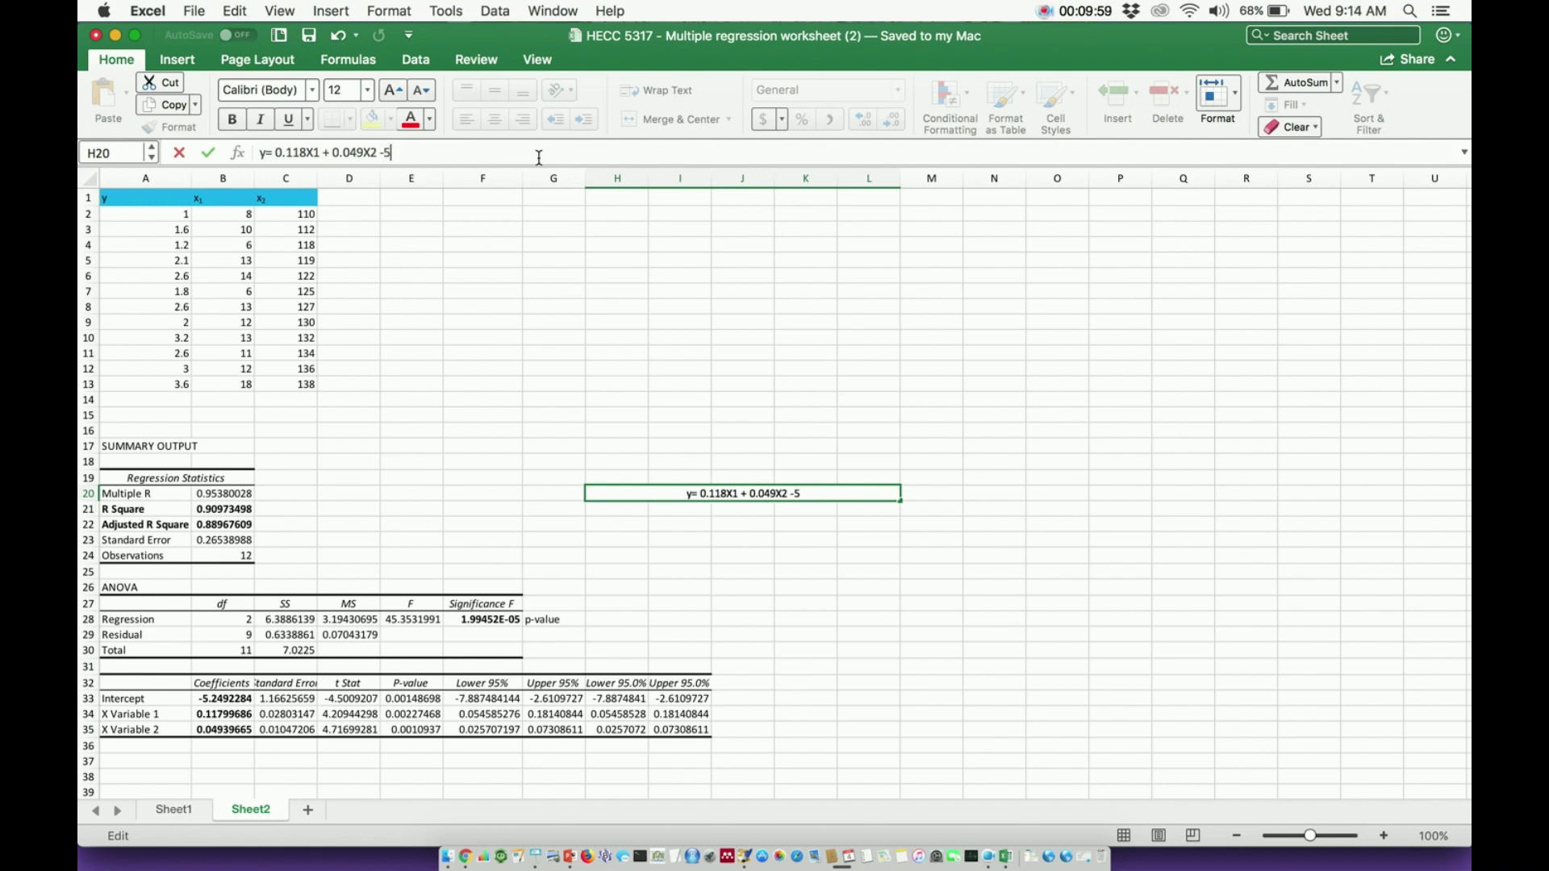
text(.249)
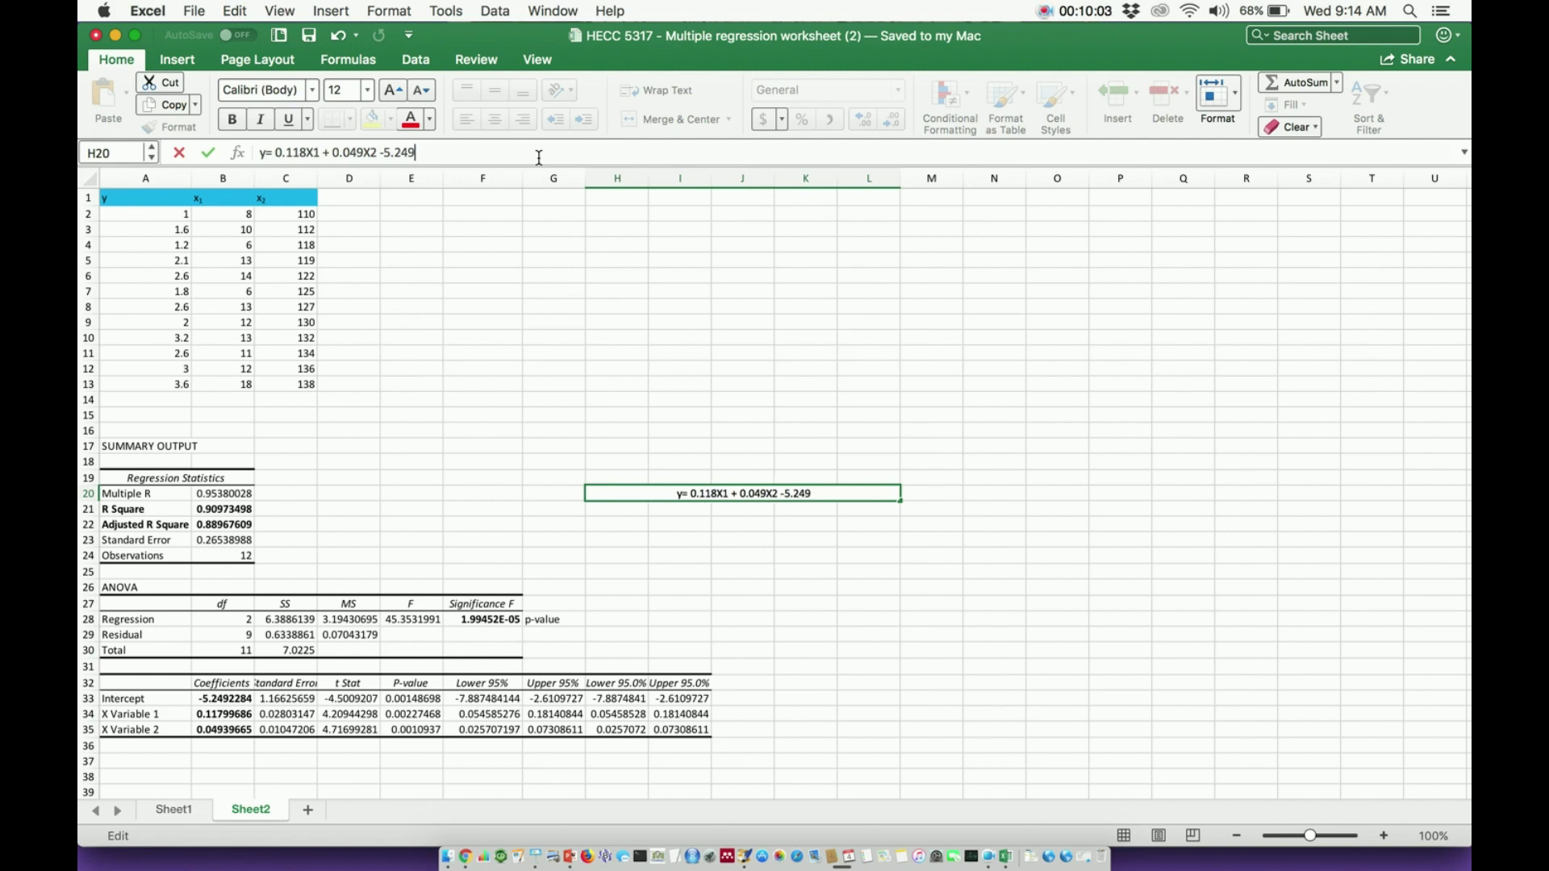
drag(415, 153, 246, 139)
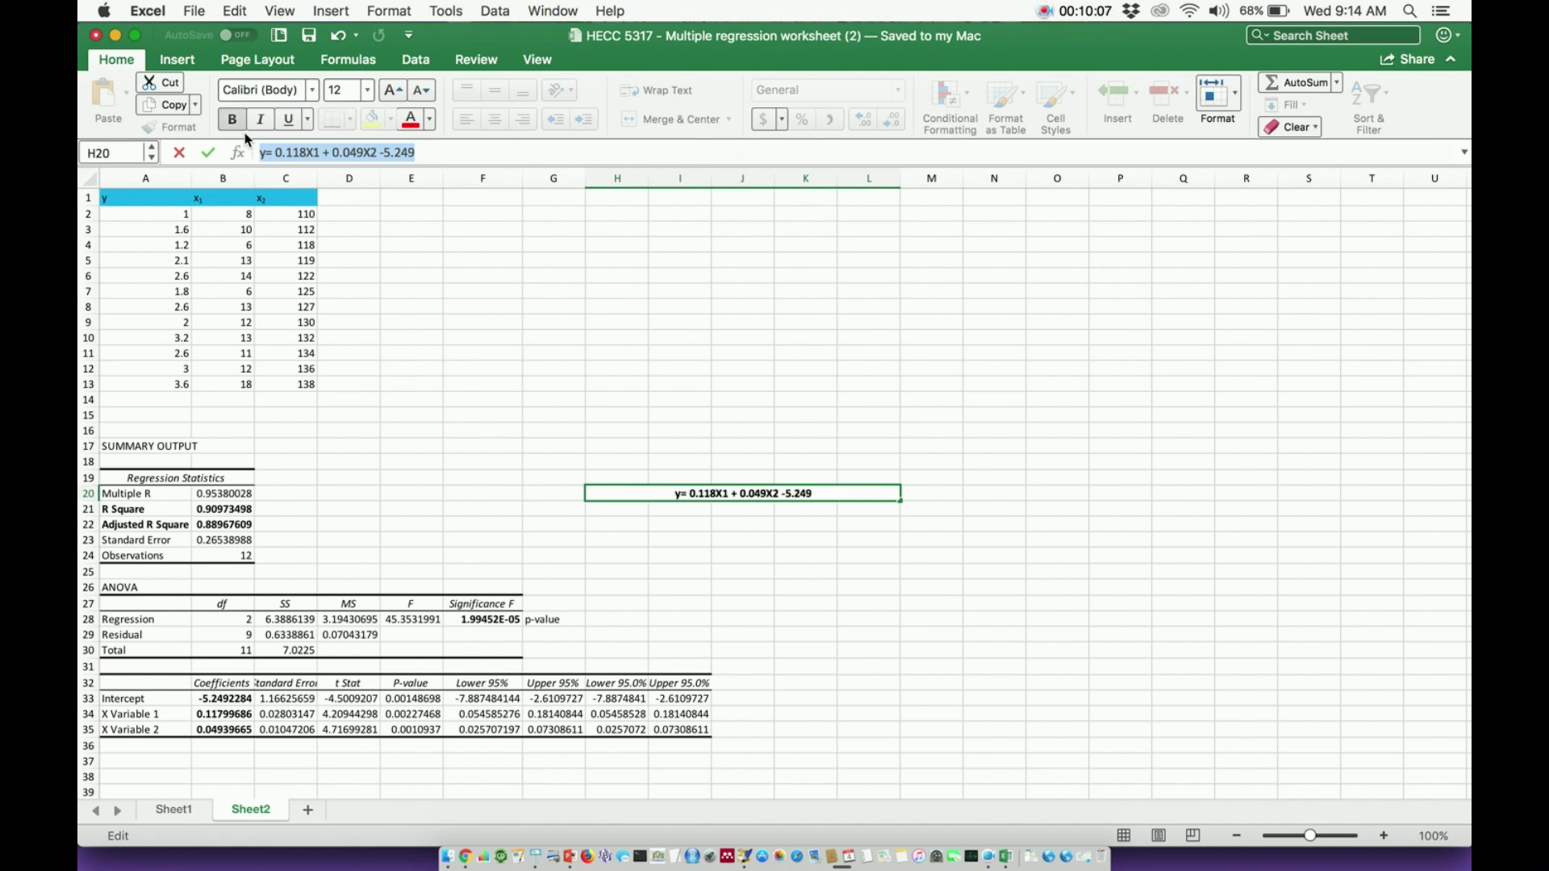
click(617, 306)
click(692, 489)
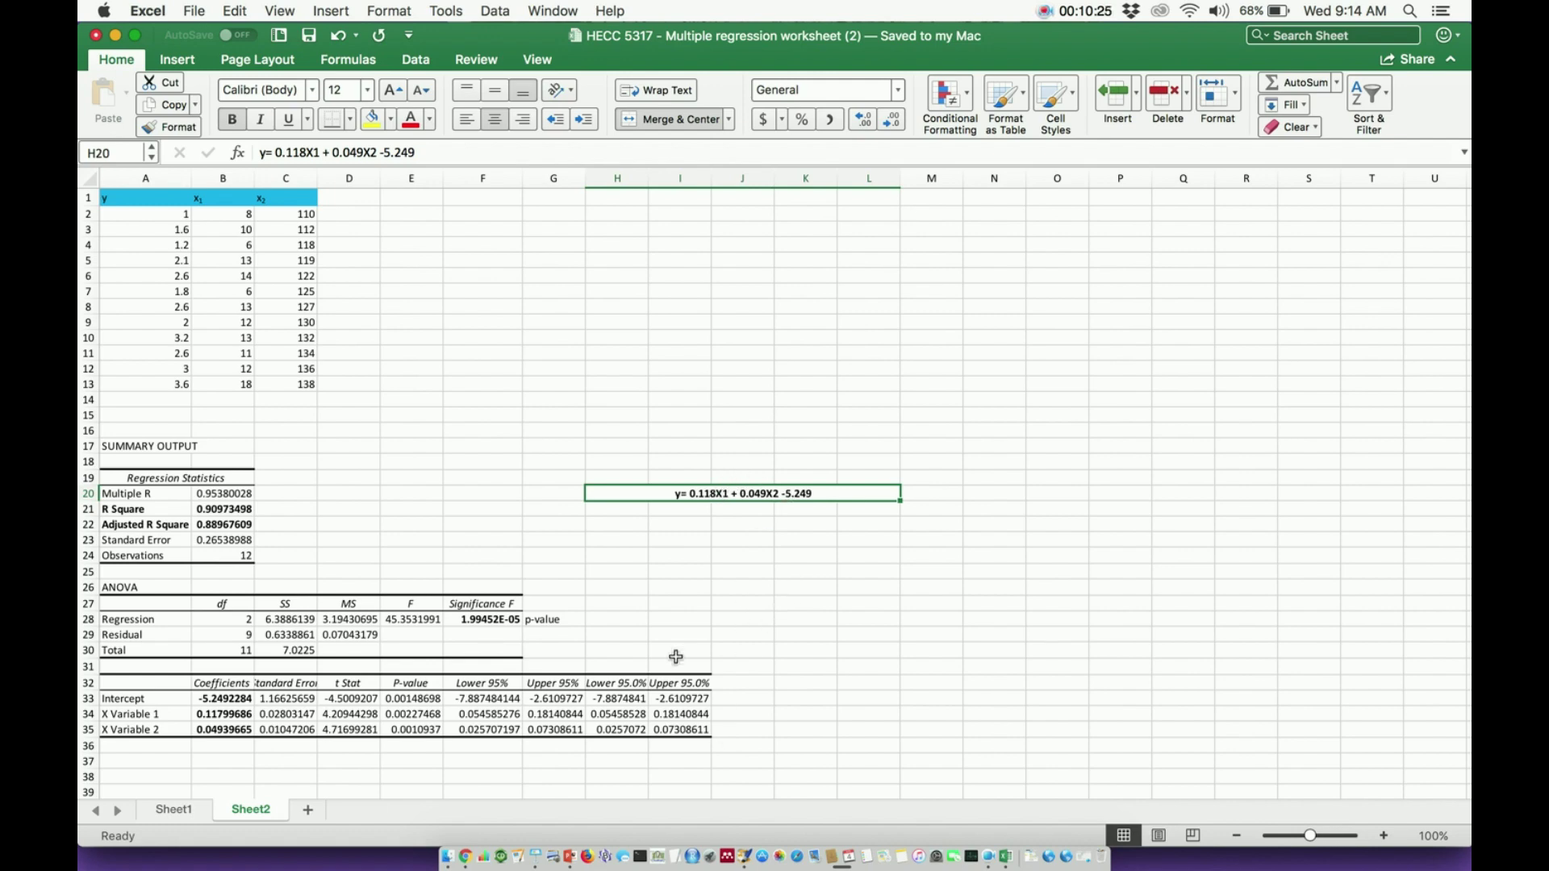
Step: Bold the X Variable 1 and 2 p-values, 0.00227468 and 0.0010937, and verify them
click(430, 715)
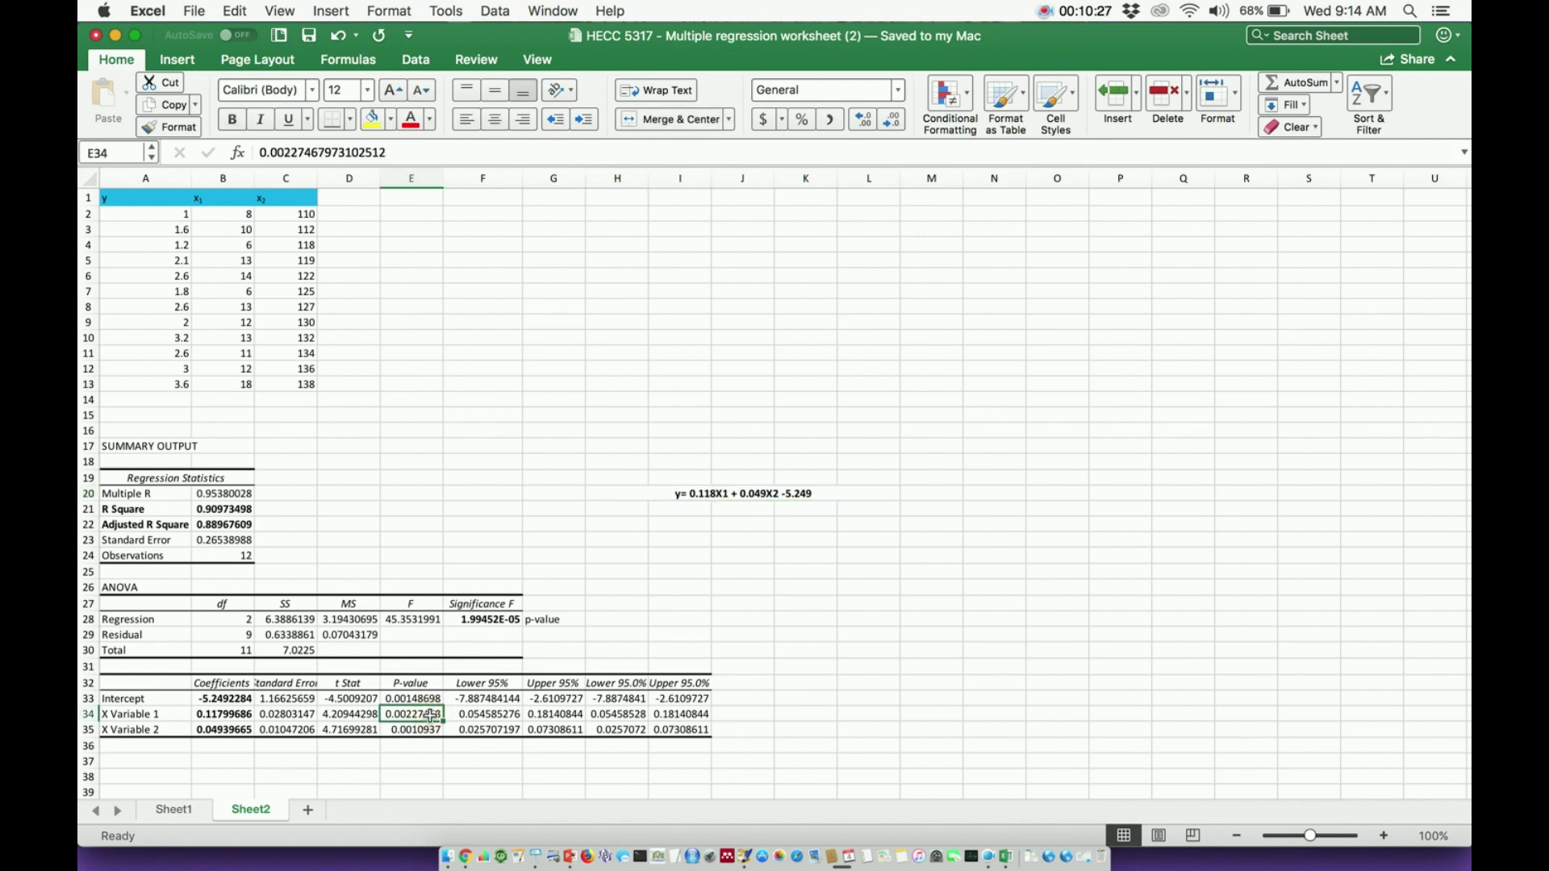
key(super+b)
click(430, 728)
key(super+b)
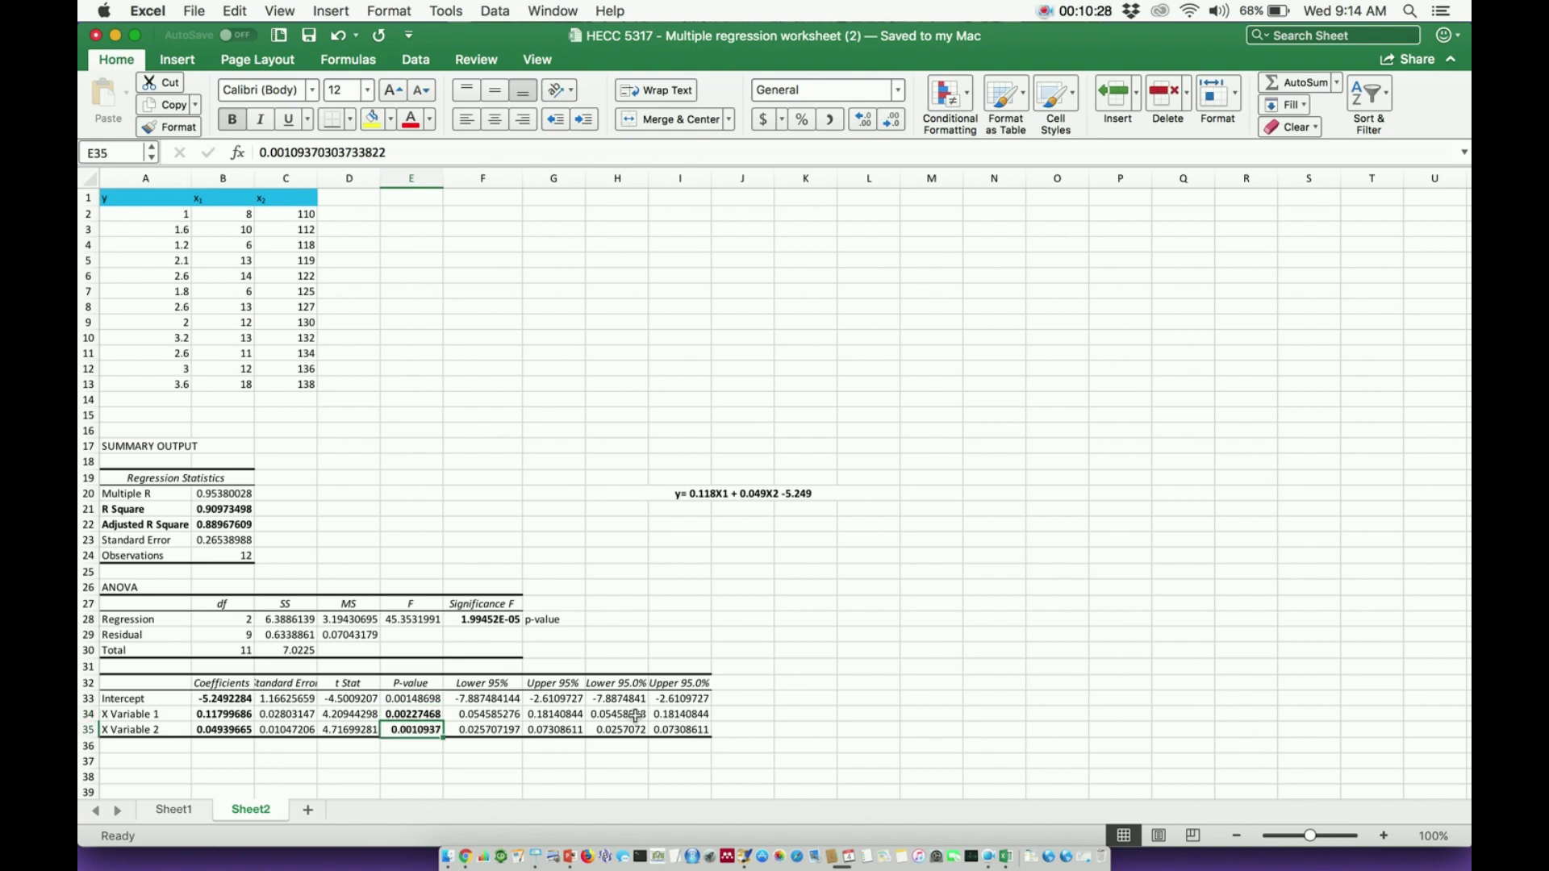
click(430, 715)
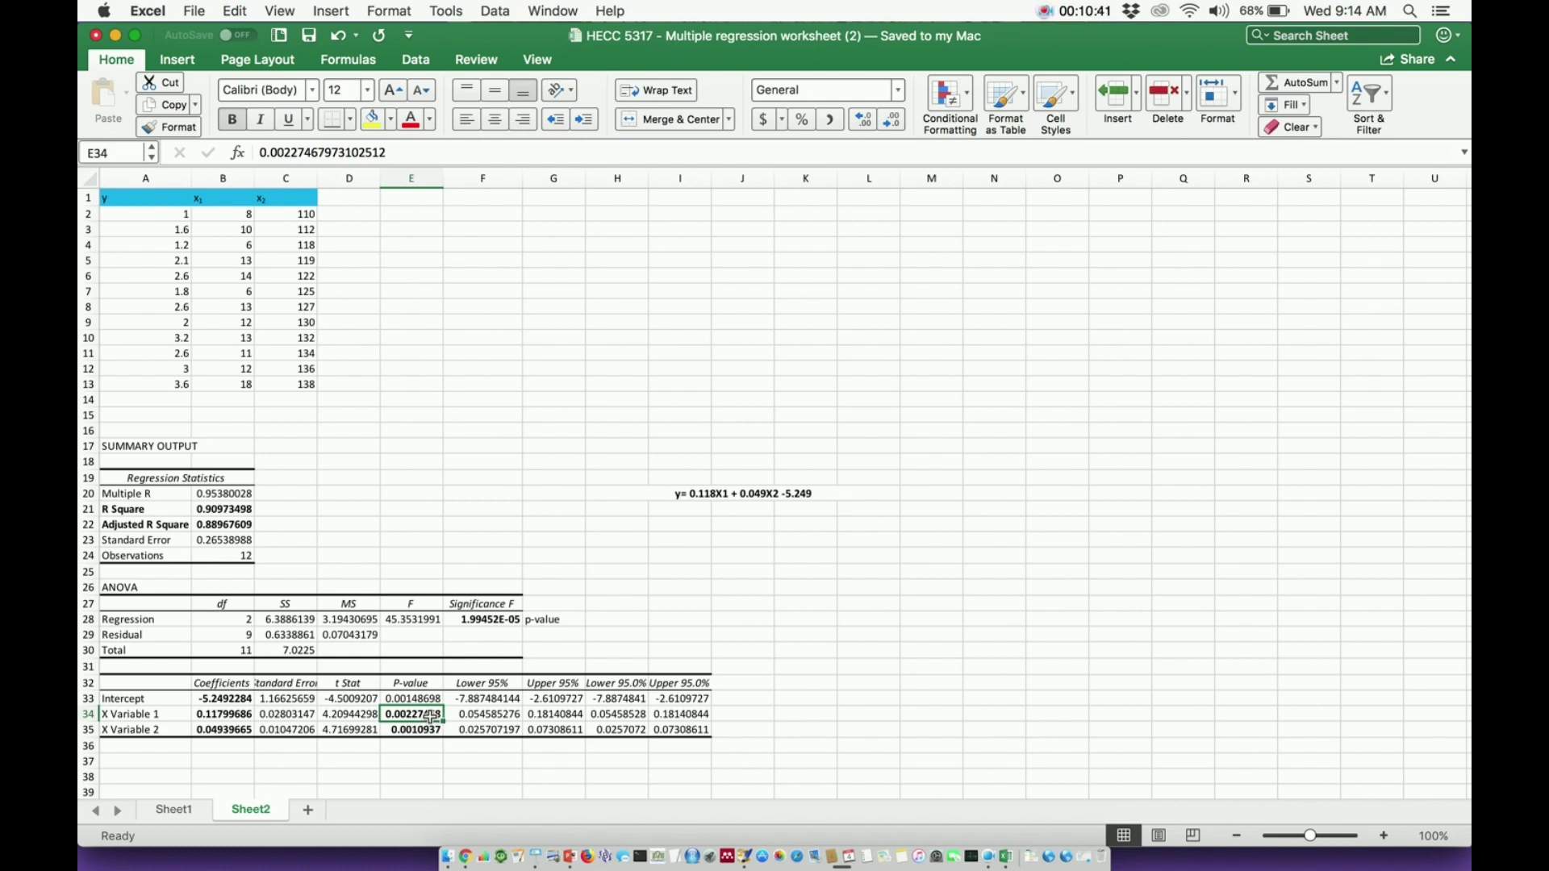
click(431, 731)
key(Up)
key(Down)
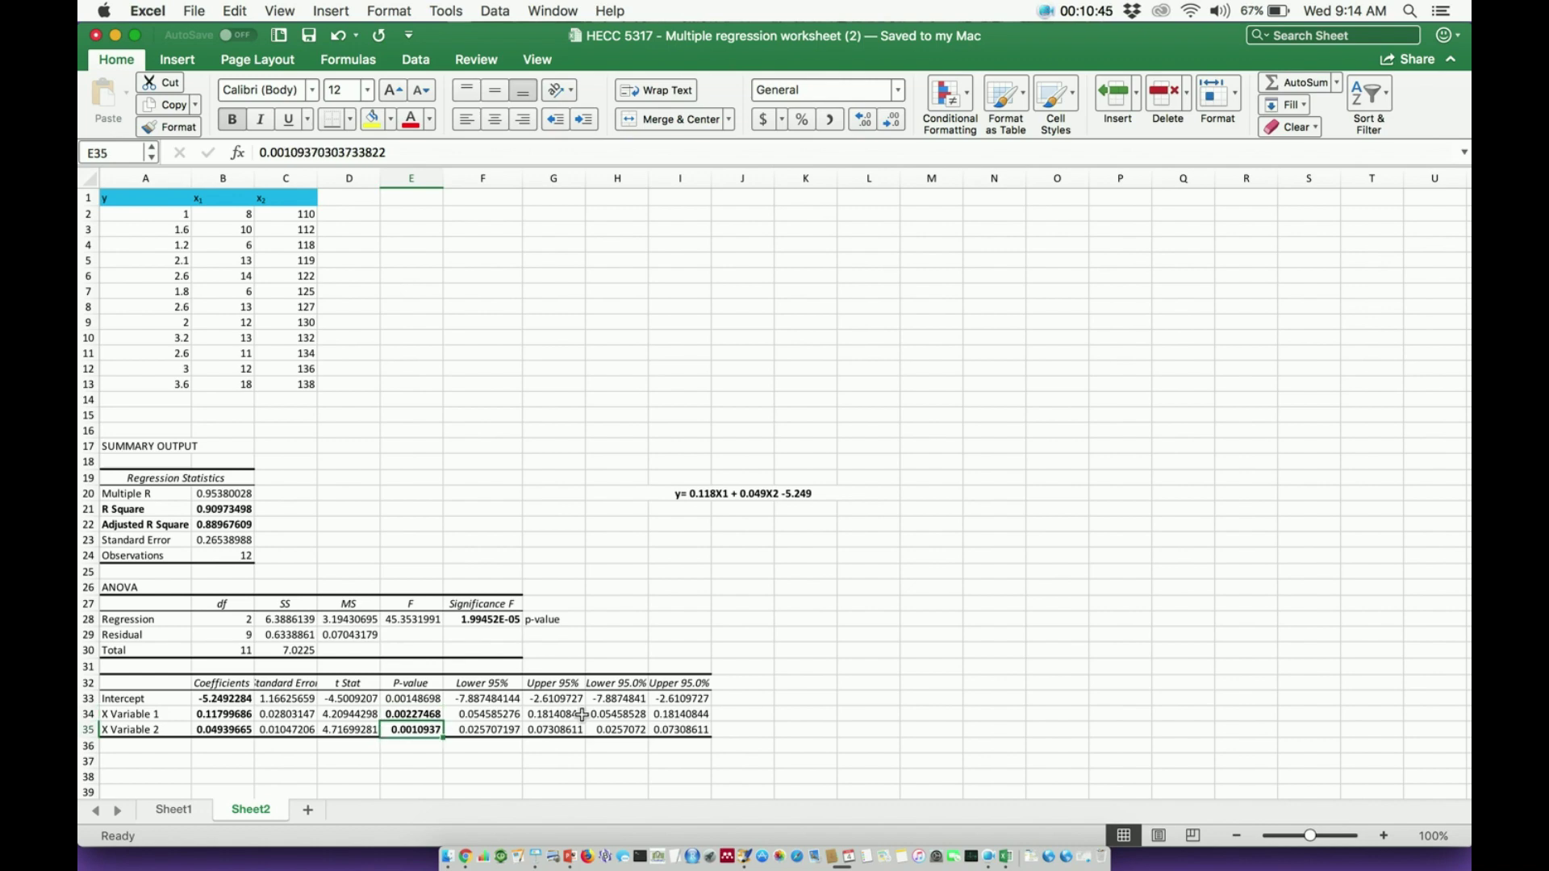
click(161, 747)
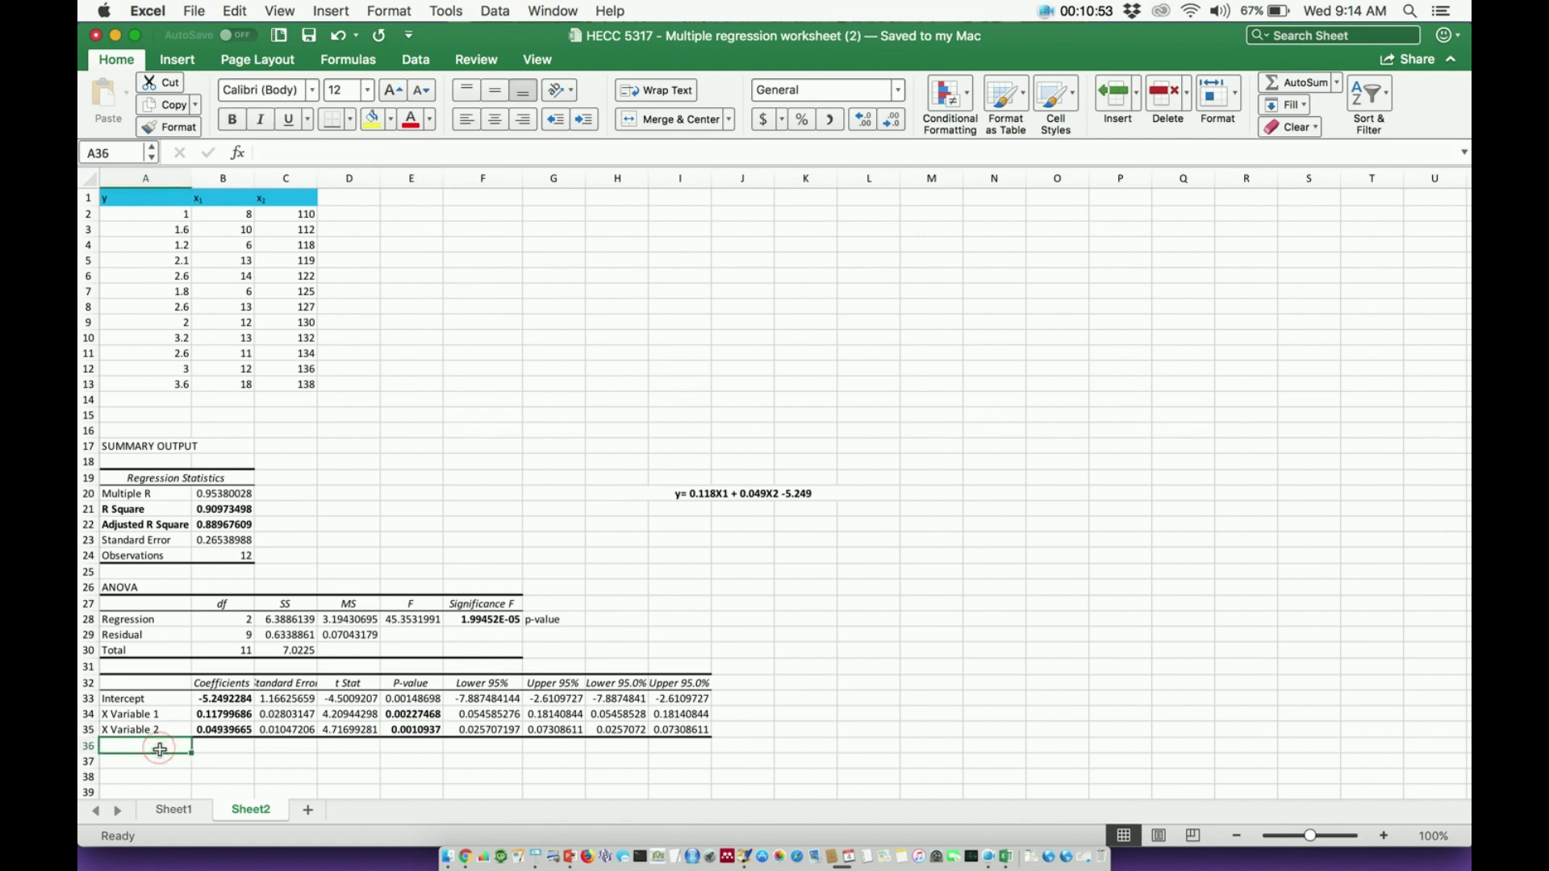
click(391, 742)
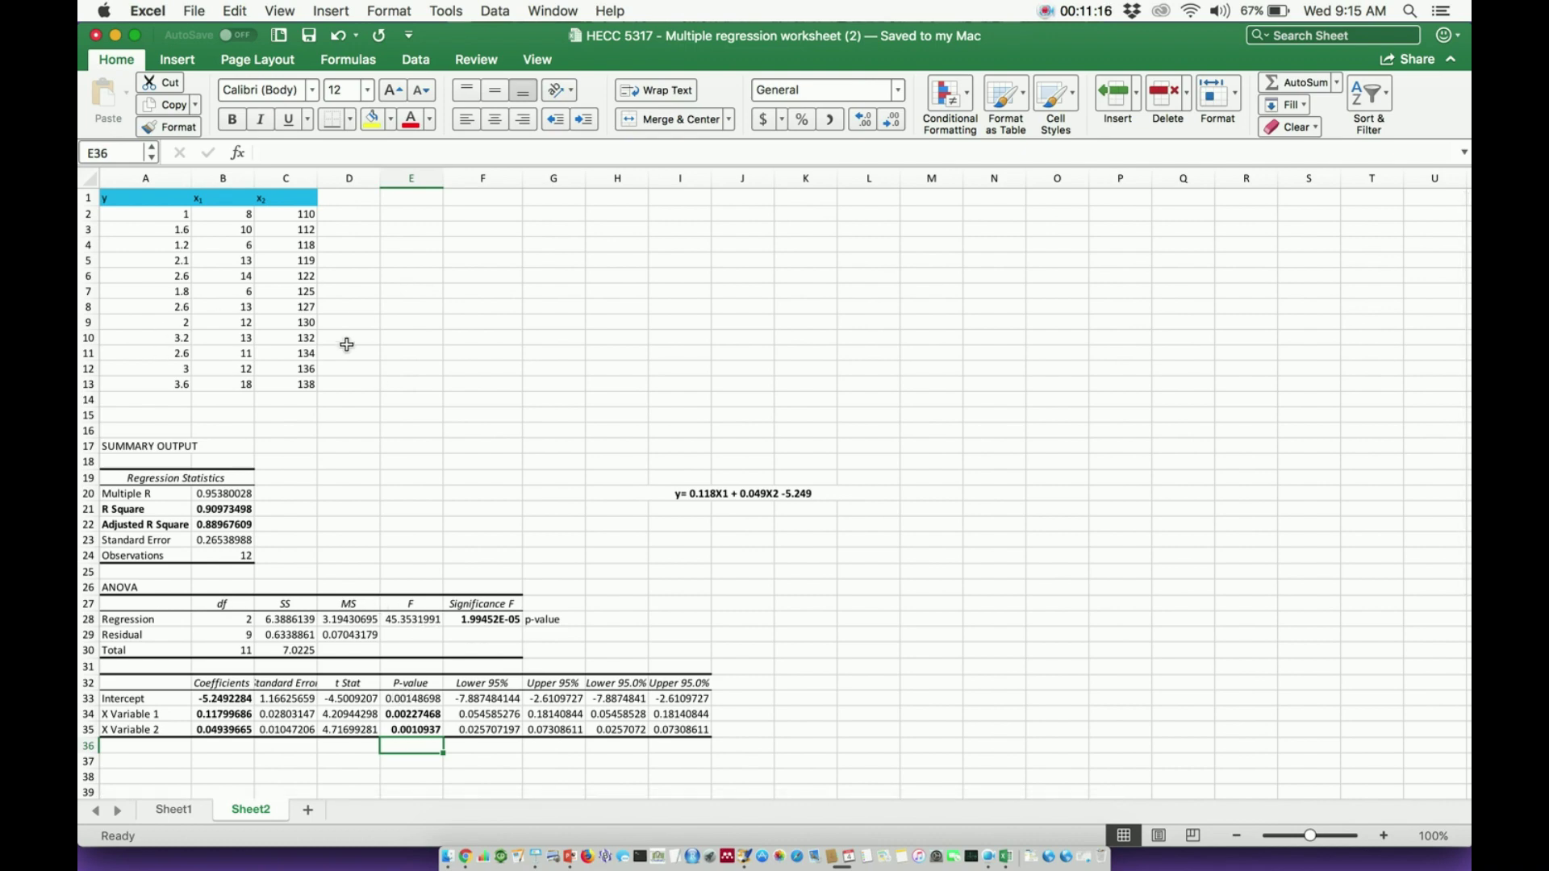
Step: Review the R Square label and its value in row 21
click(147, 512)
key(shift+Right)
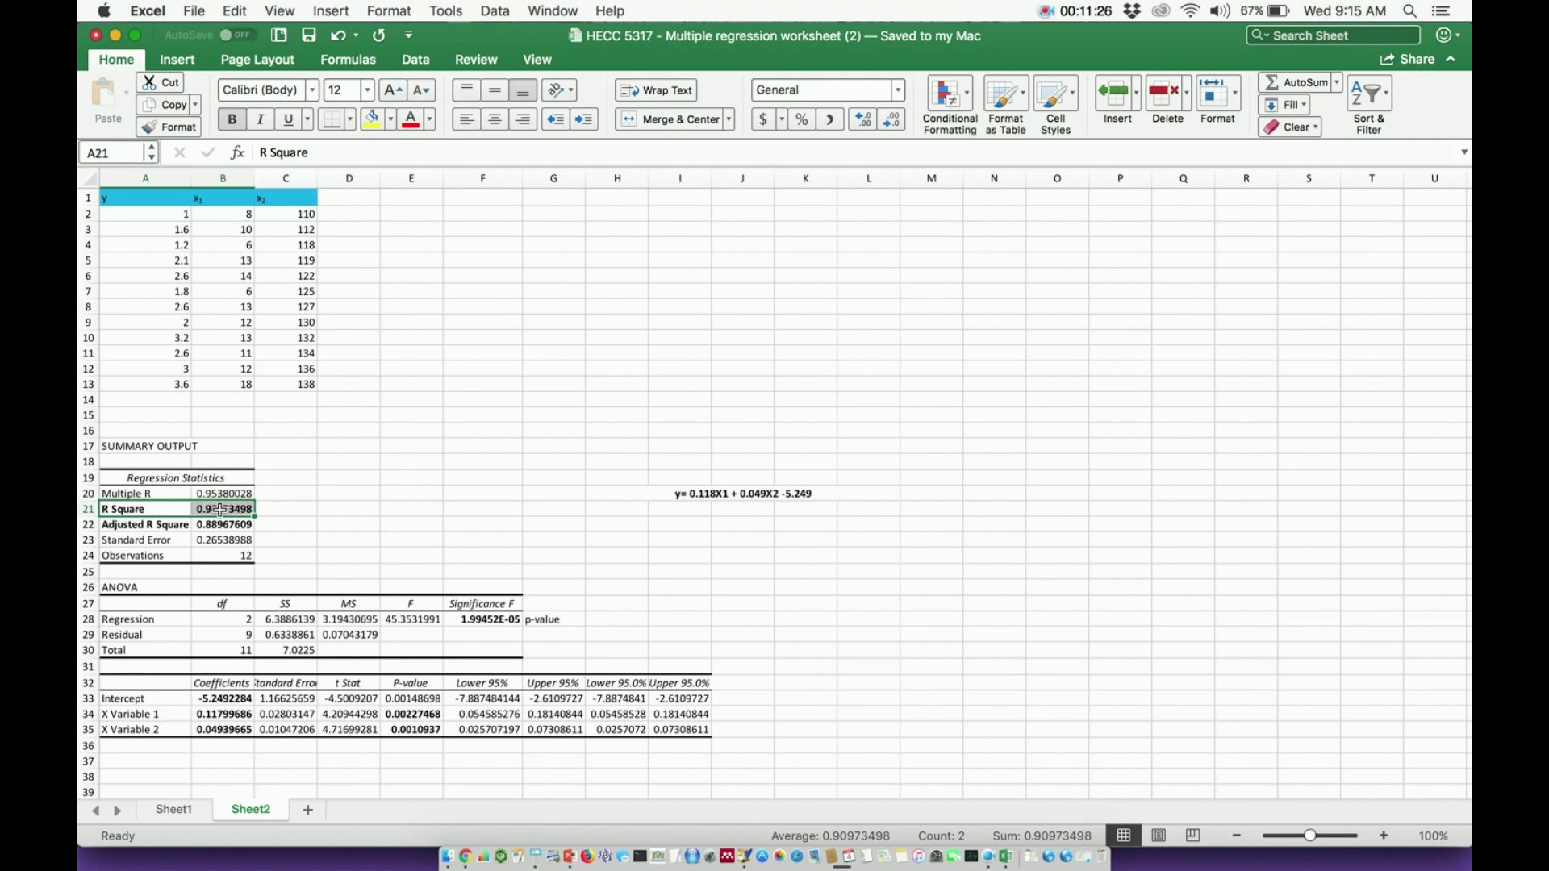
click(137, 529)
key(Right)
key(Up)
key(Left)
key(Right)
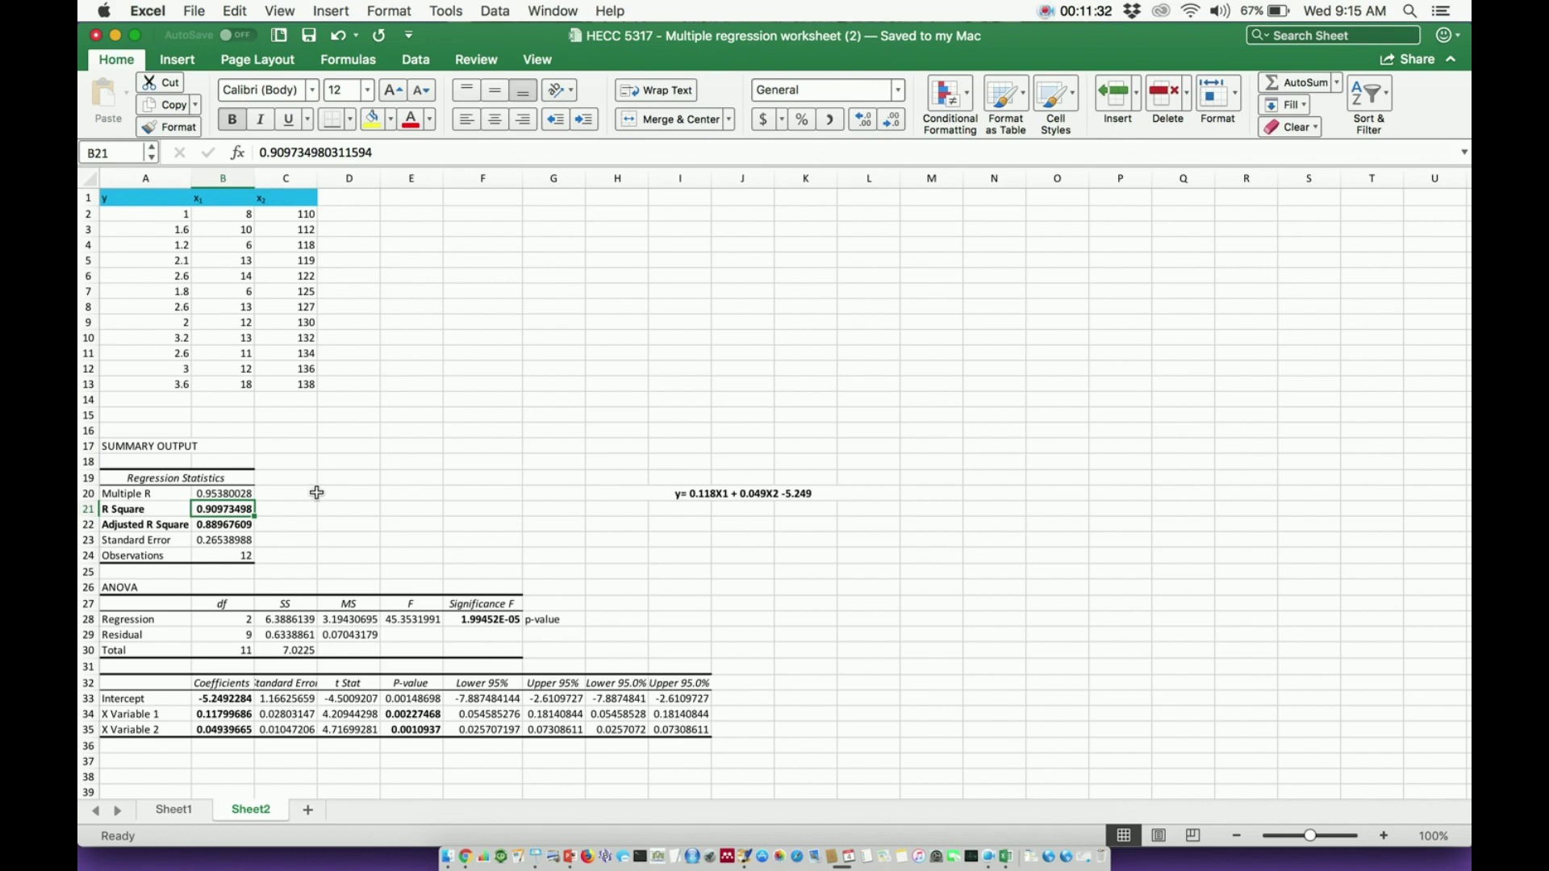
Step: Enter 0.91 in cell C21 beside R Square
click(296, 508)
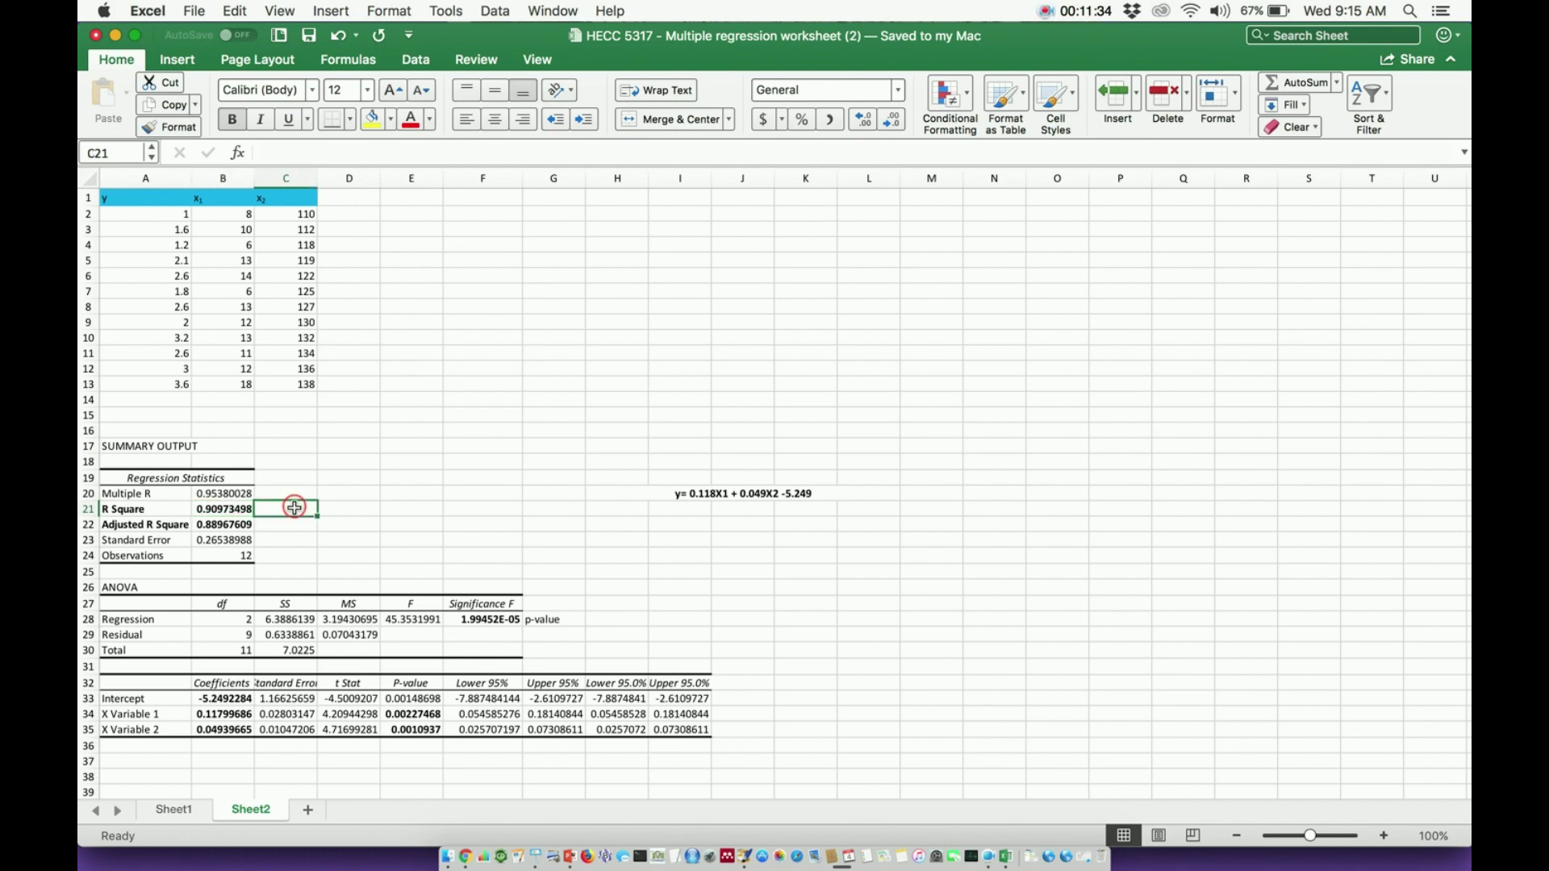
text(0.91)
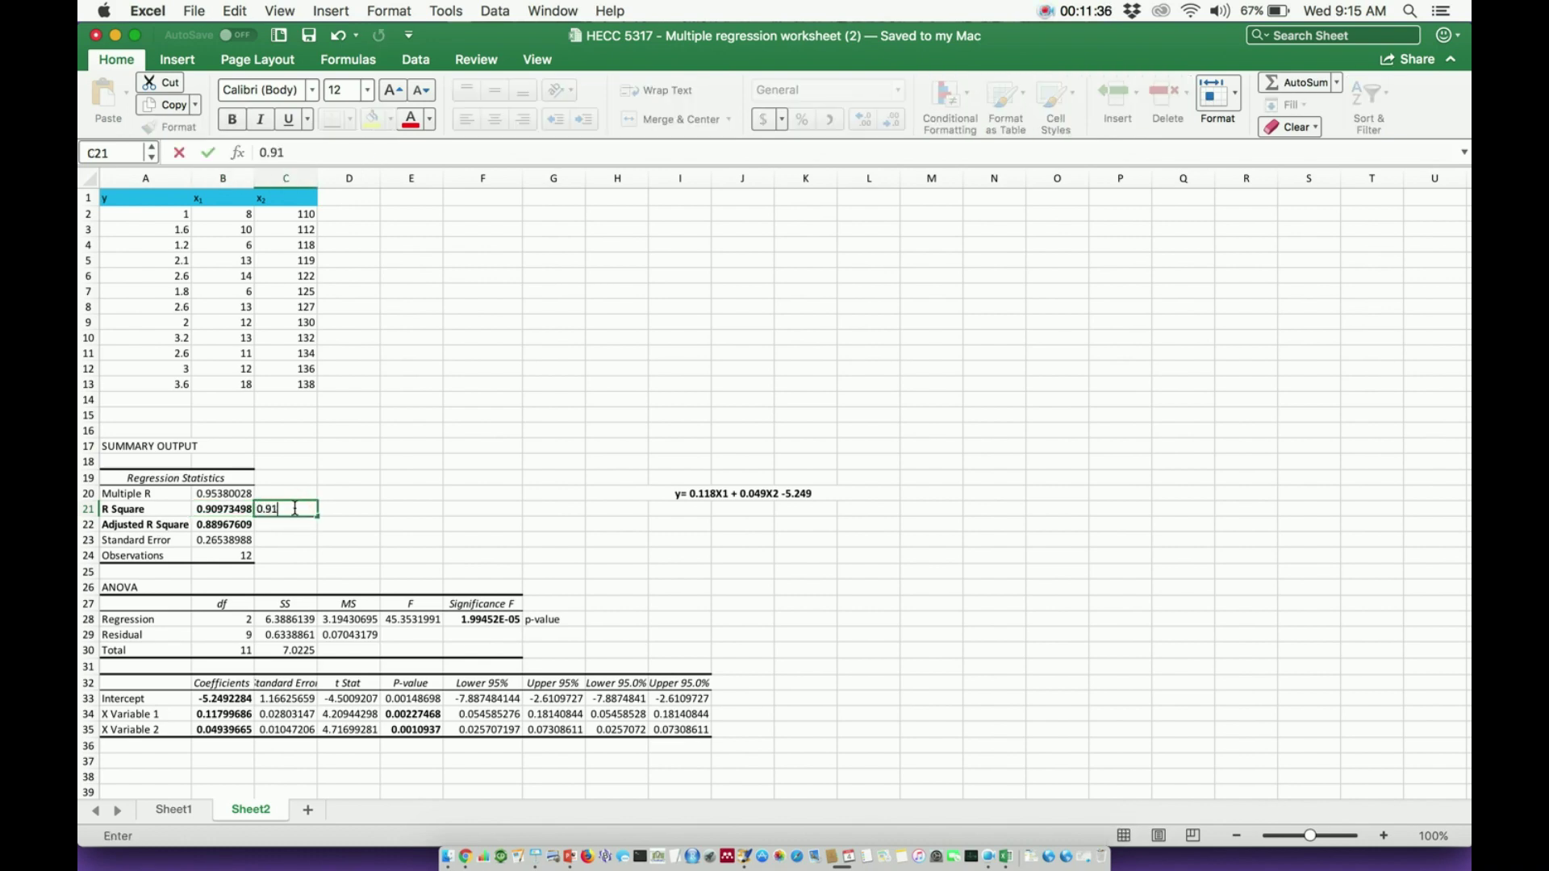
key(Return)
click(297, 513)
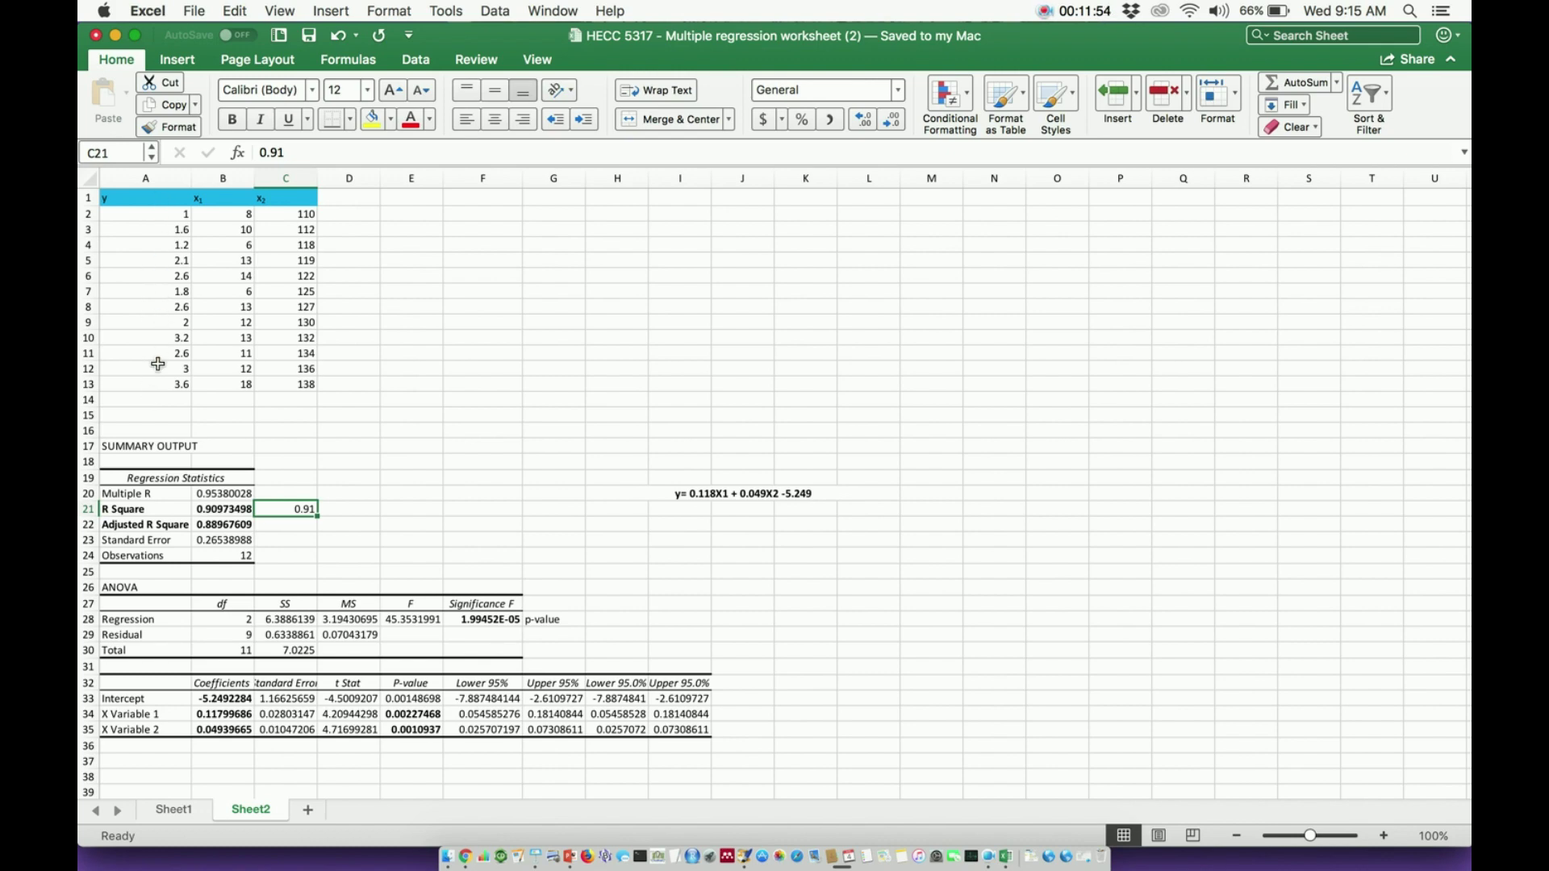
click(221, 212)
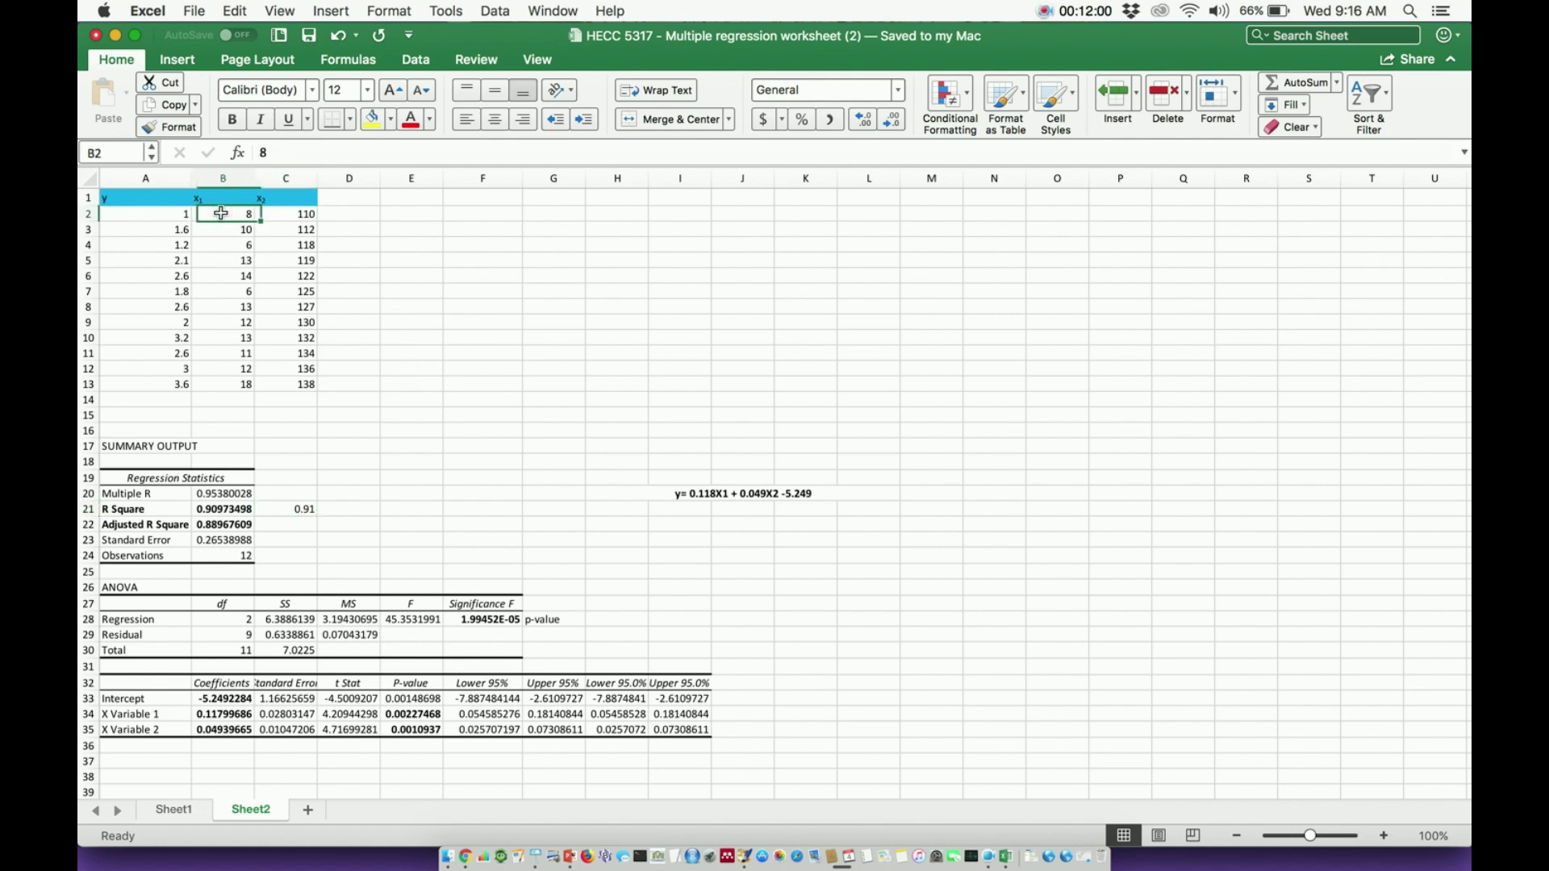
key(Right)
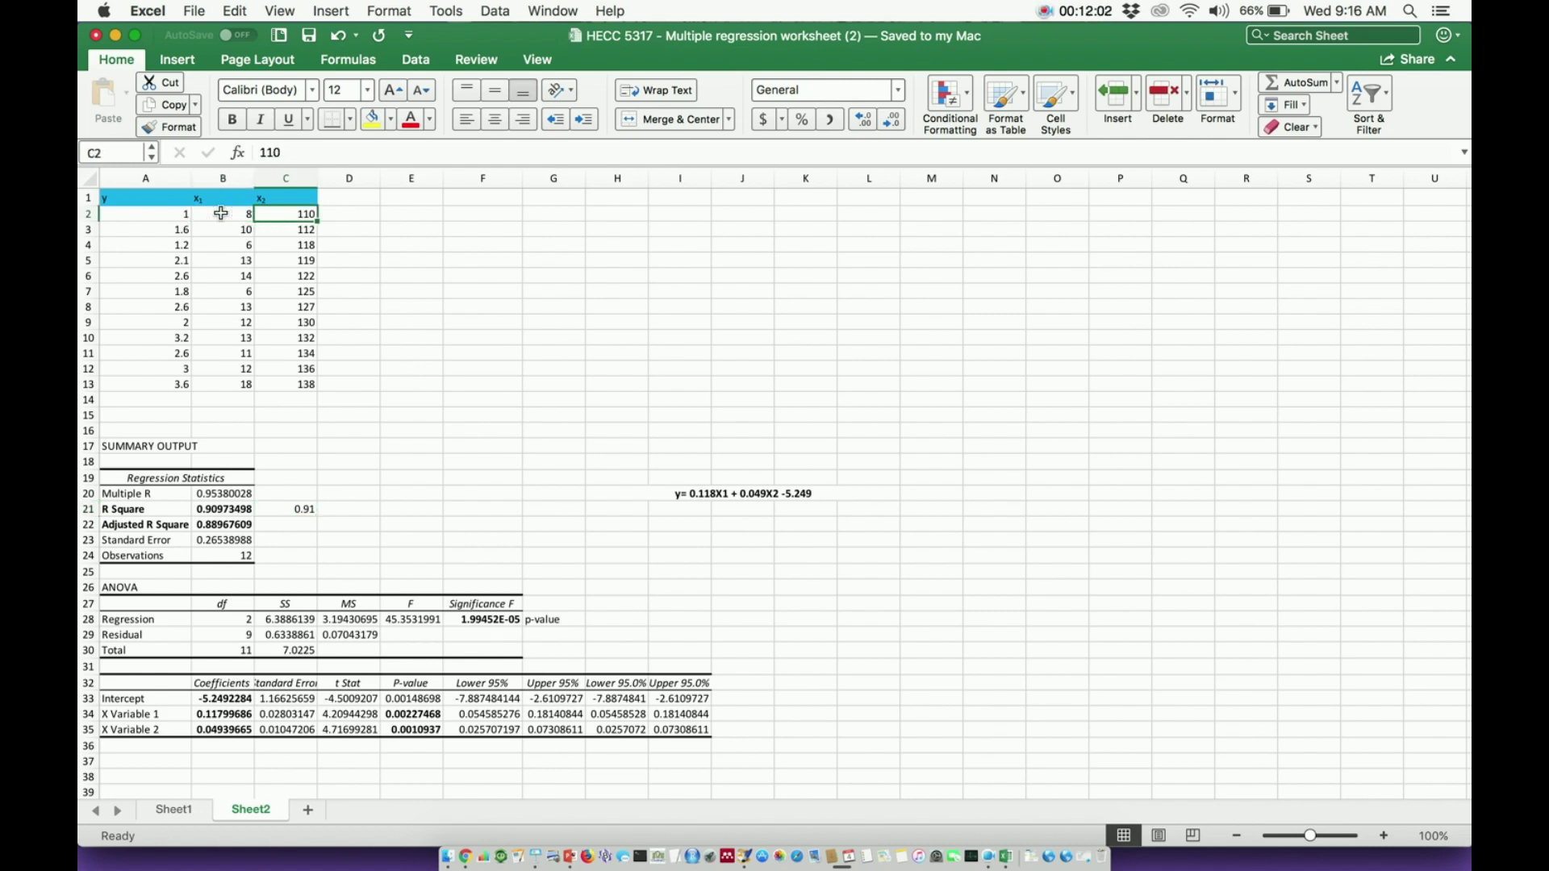
key(Left)
key(Left)
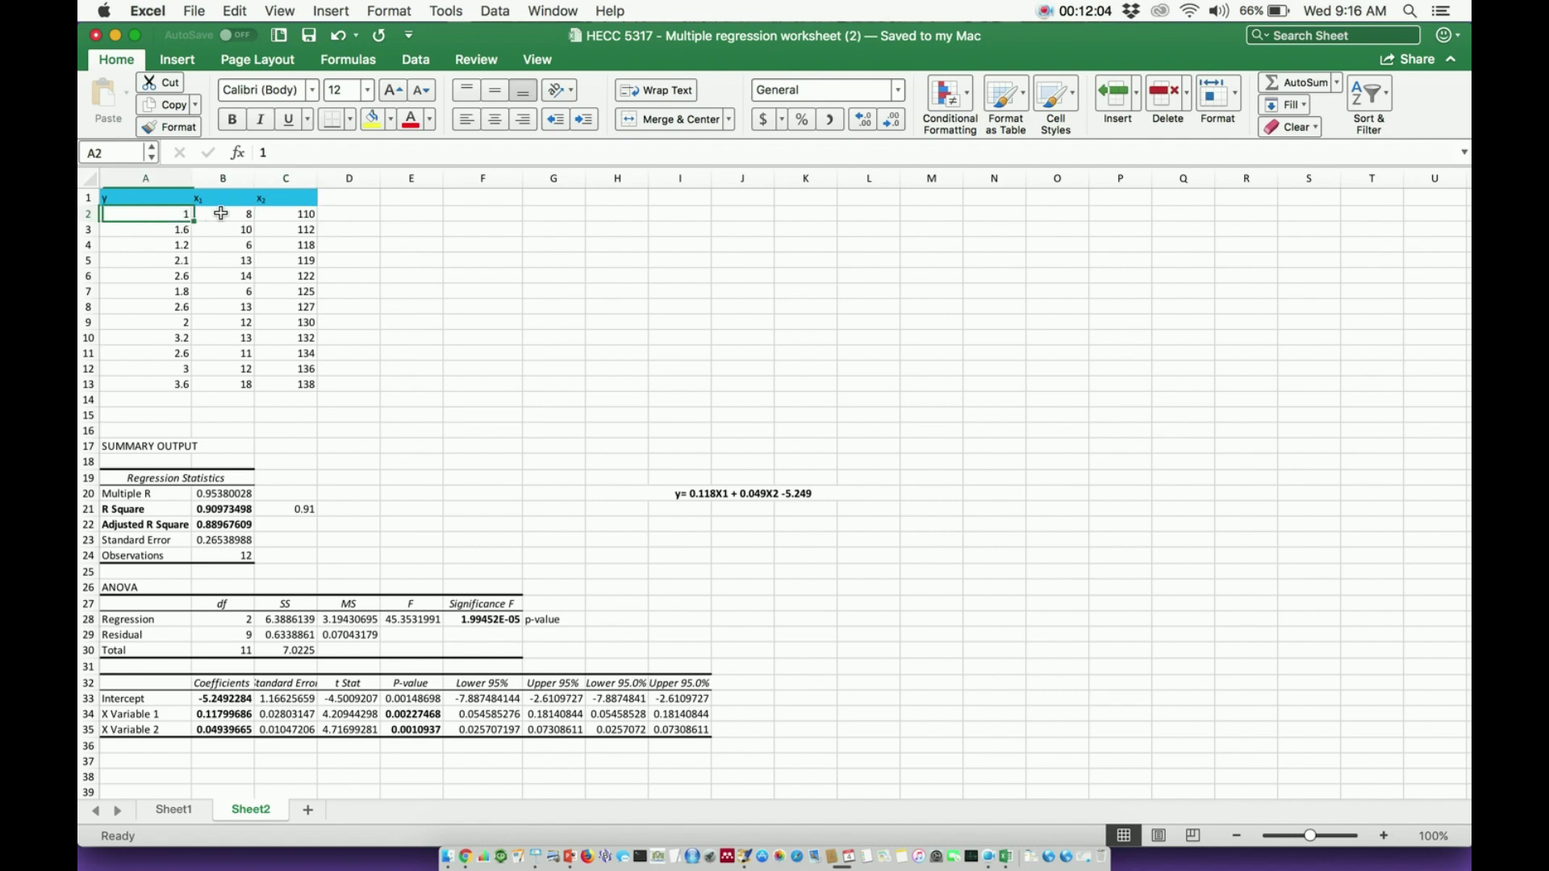
key(Down)
key(Down)
key(Down)
key(Down)
key(Down)
key(Down)
key(Down)
key(Down)
key(Down)
key(Down)
key(Down)
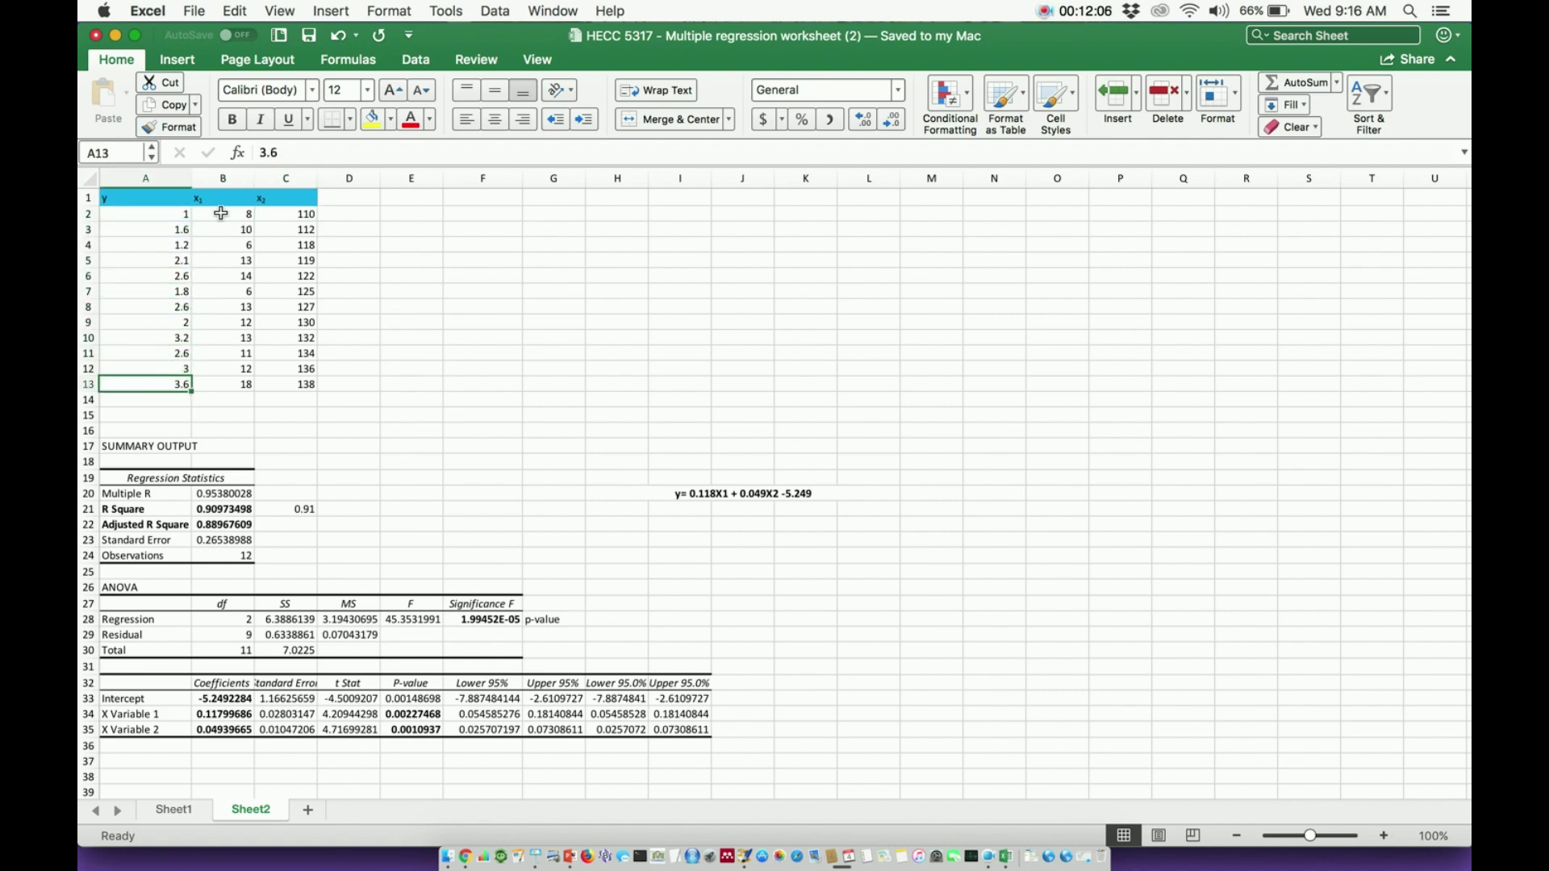
key(Right)
key(Right)
key(Left)
key(Up)
key(Up)
key(Up)
key(Up)
key(Up)
key(Up)
key(Up)
key(Up)
key(Up)
key(Up)
key(Up)
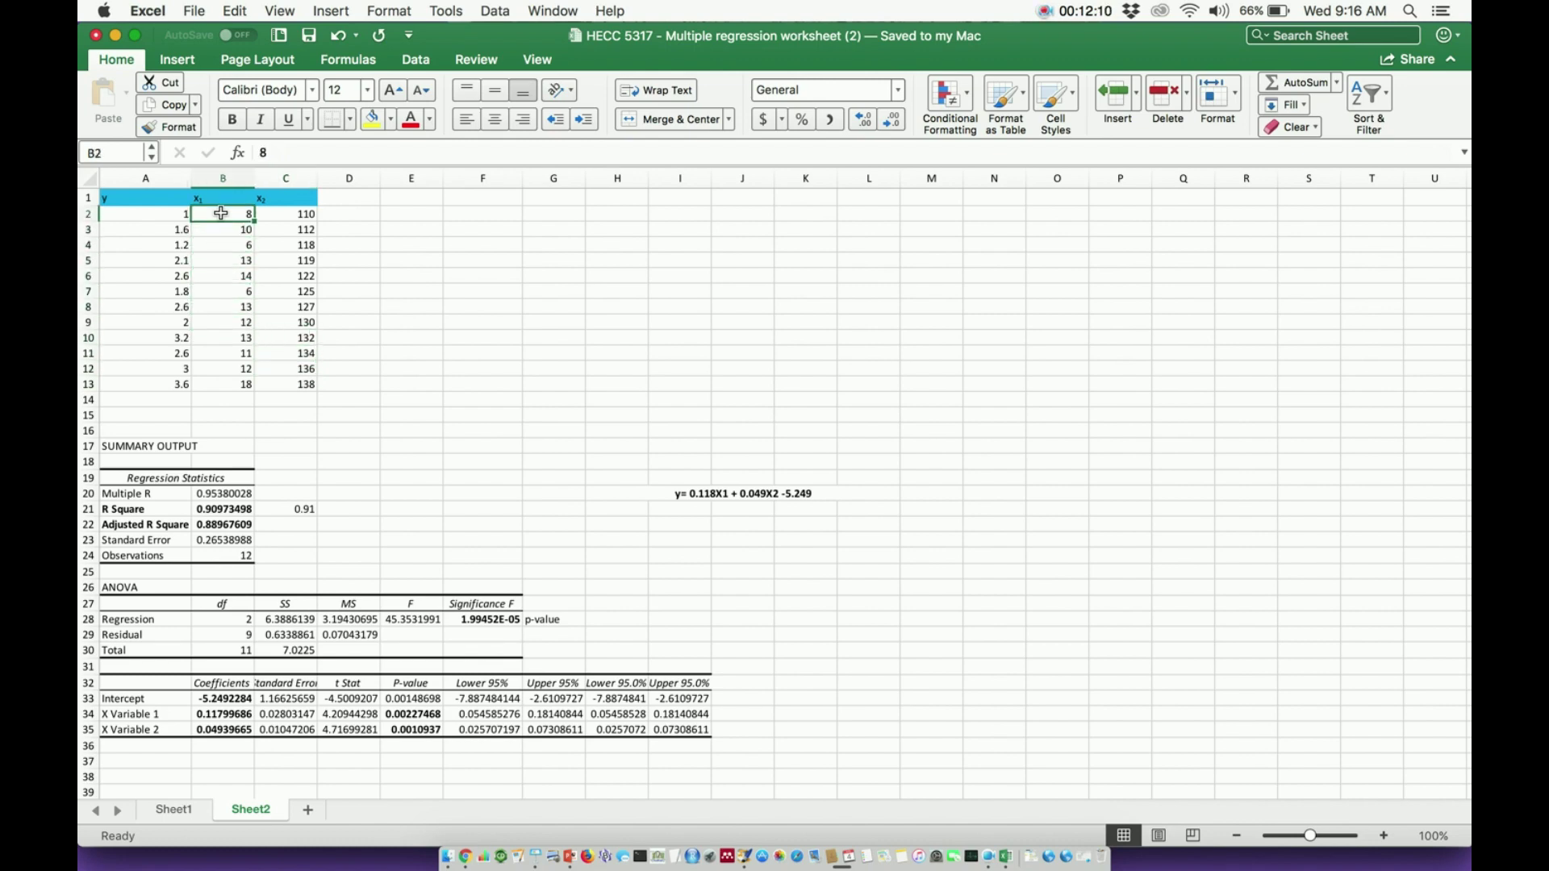
key(Right)
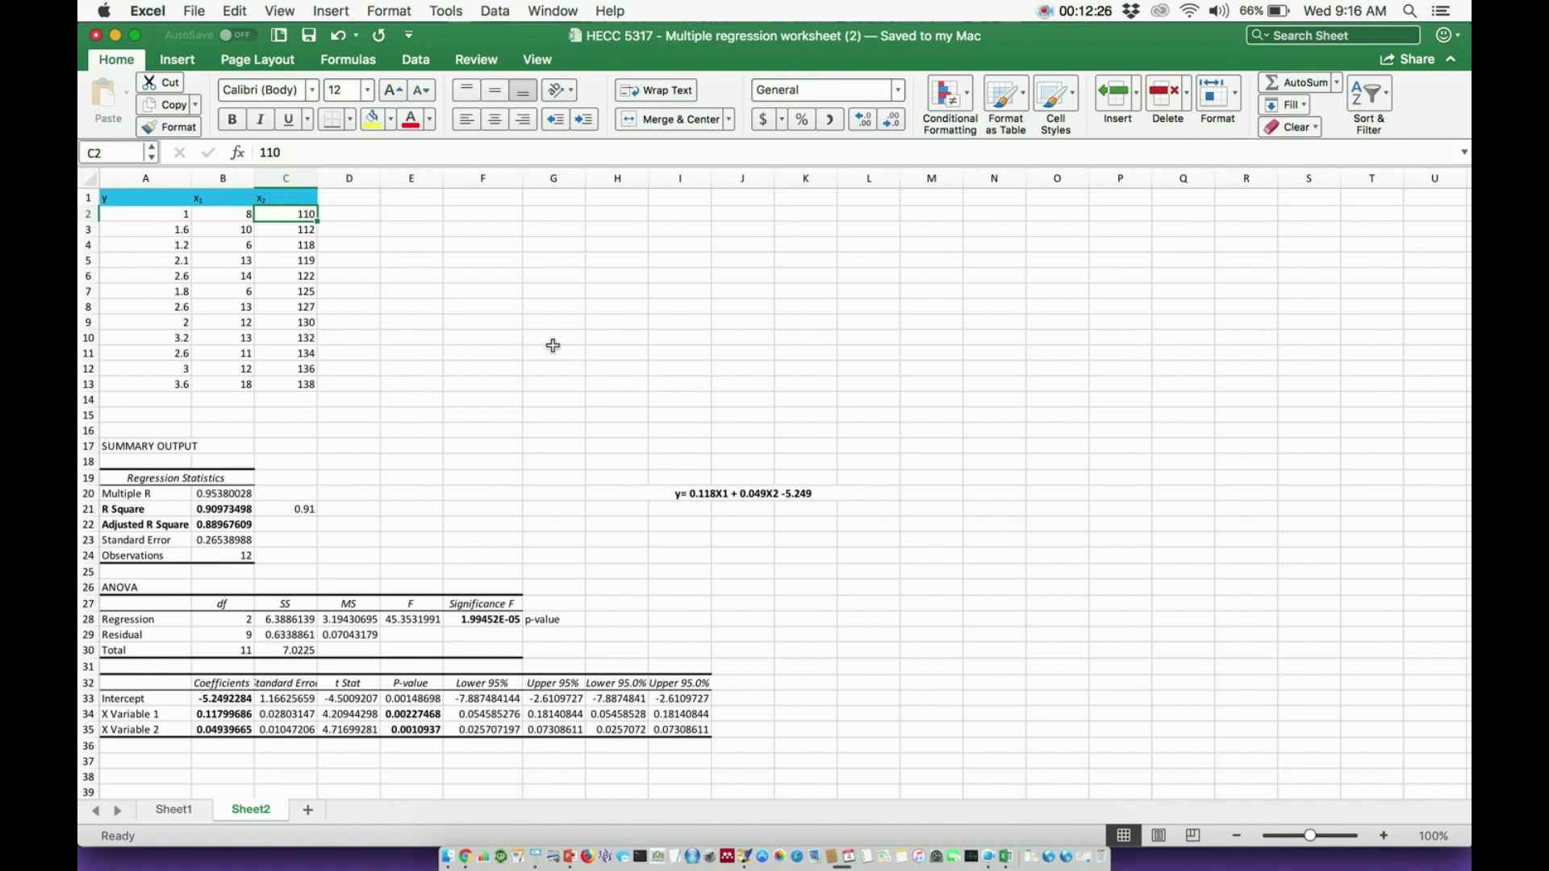
click(291, 513)
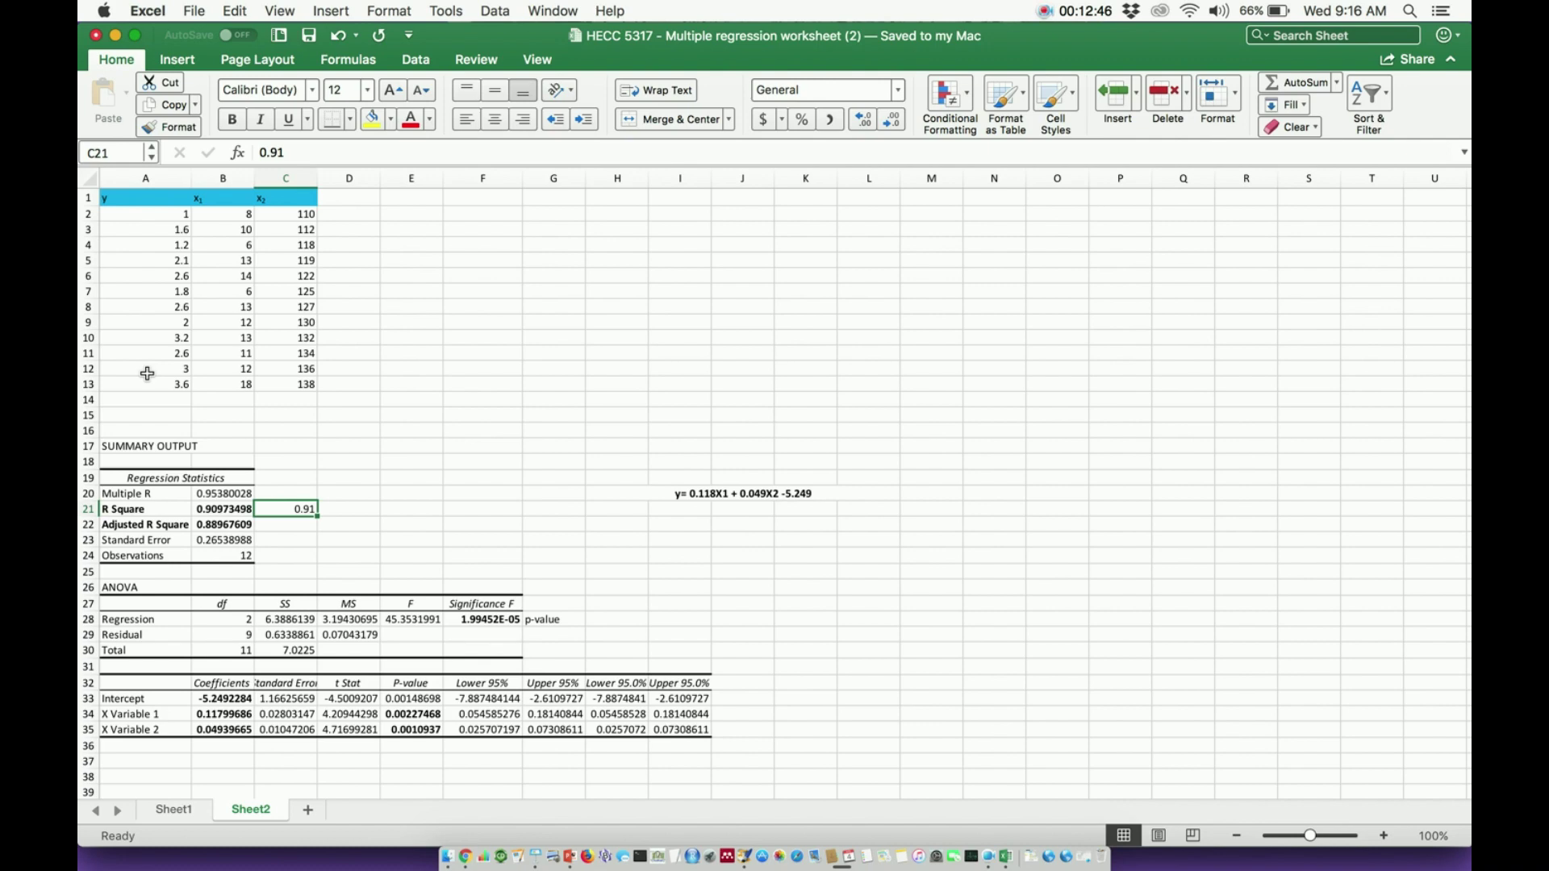
click(139, 507)
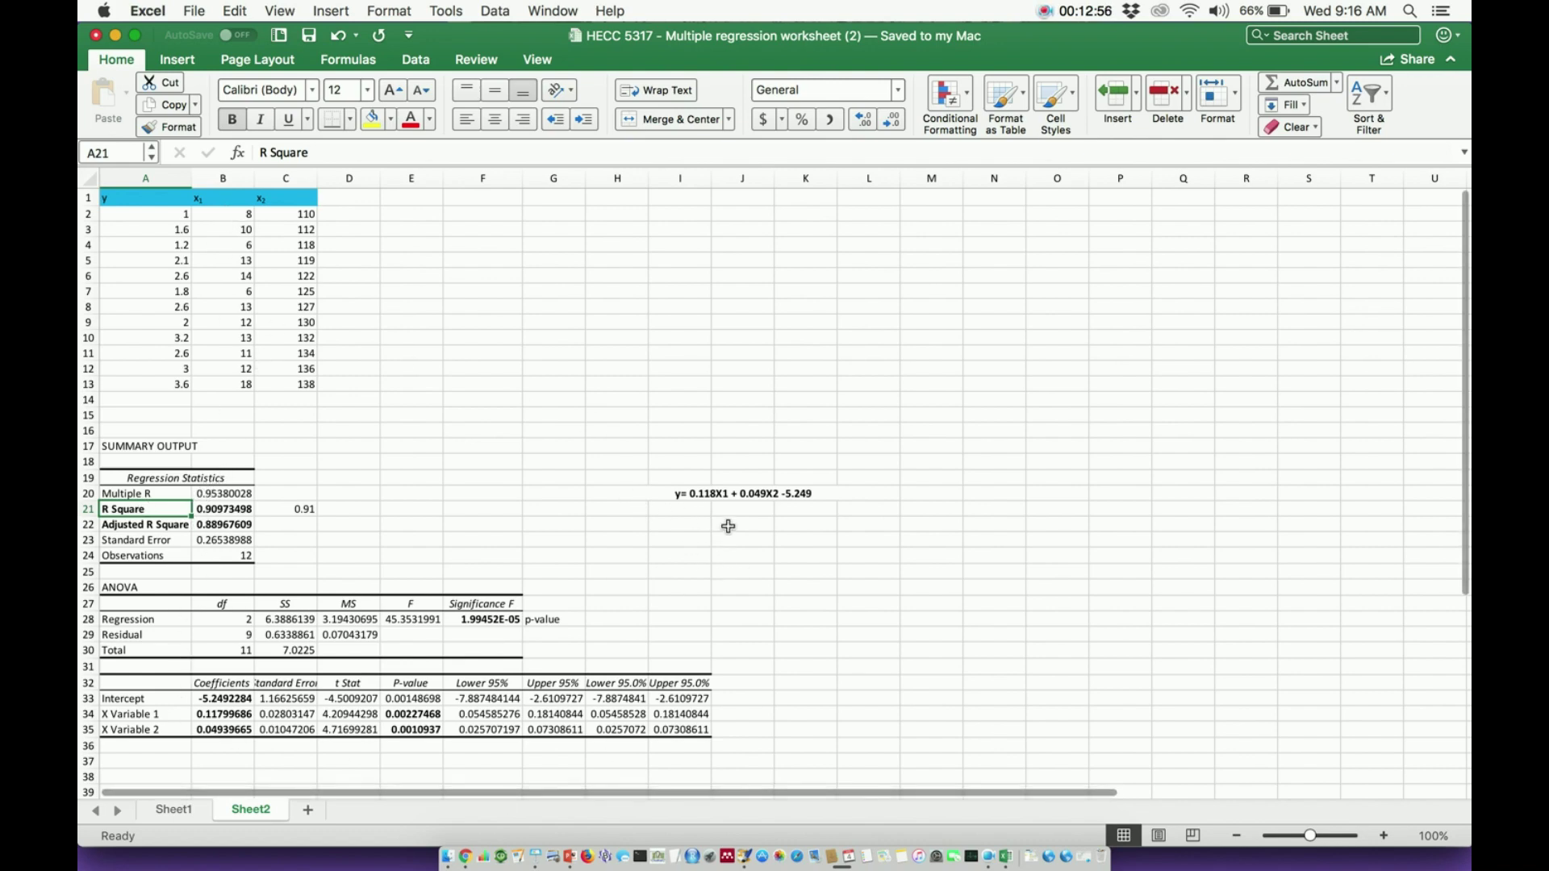
click(735, 495)
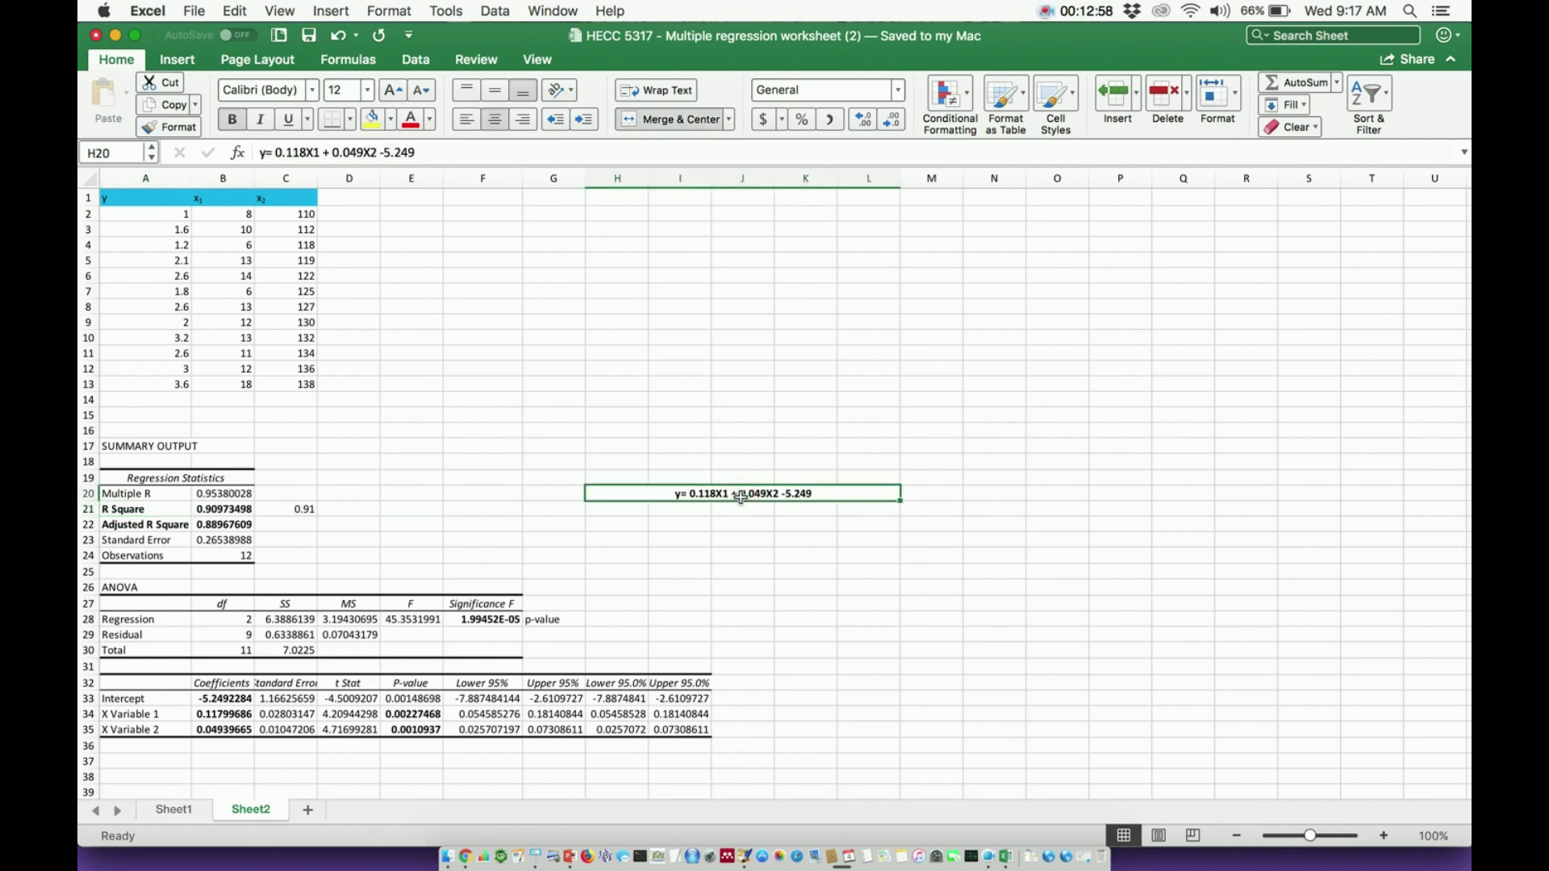